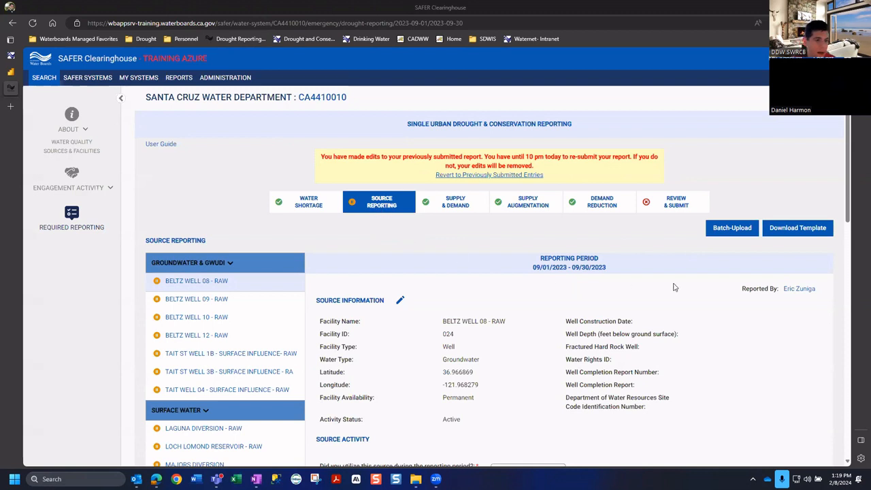
Look over the Source Reporting section of the 09/01/2023 - 09/30/2023 drought and conservation report, including its source list
scroll(424, 248, down, 2)
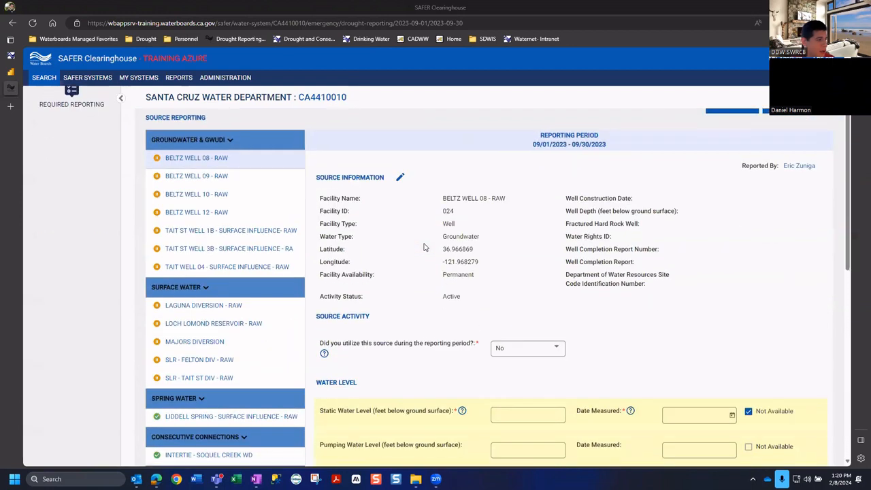
scroll(424, 247, up, 2)
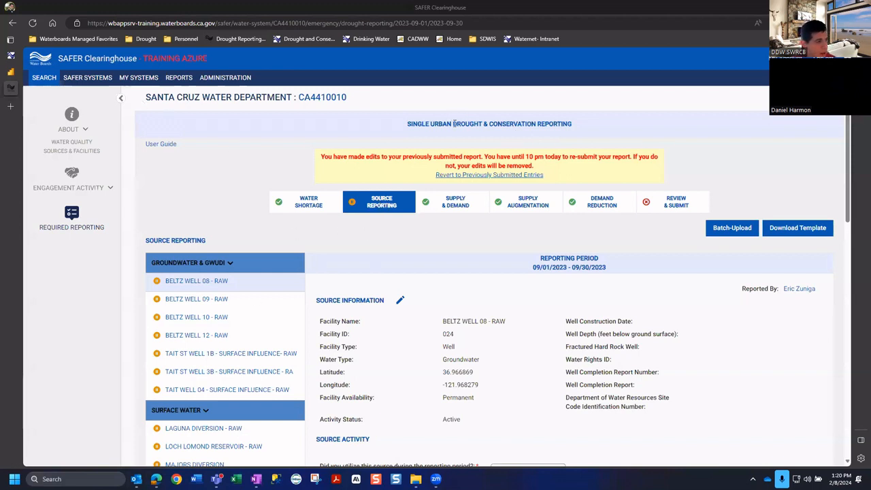
drag(454, 123, 585, 125)
click(584, 127)
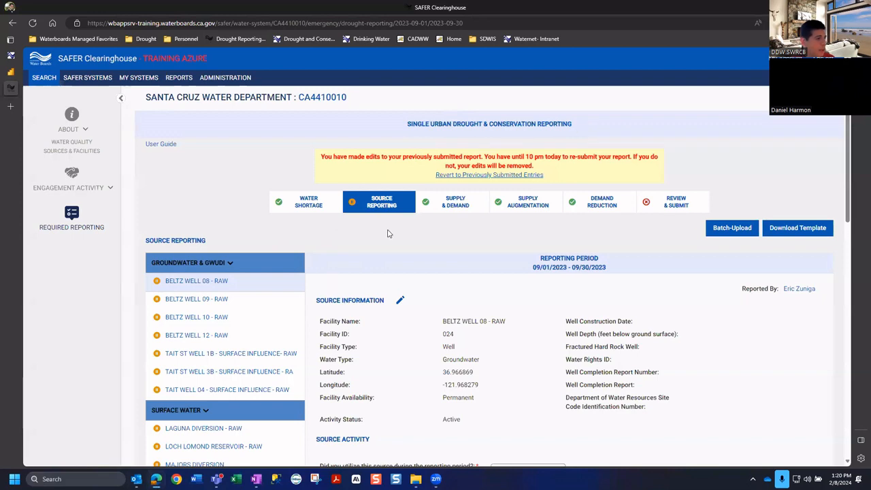
click(382, 210)
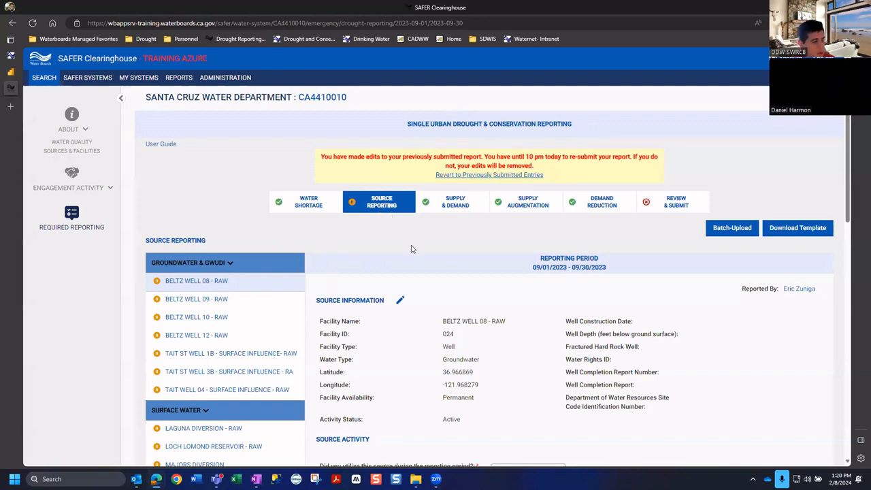
scroll(364, 267, down, 2)
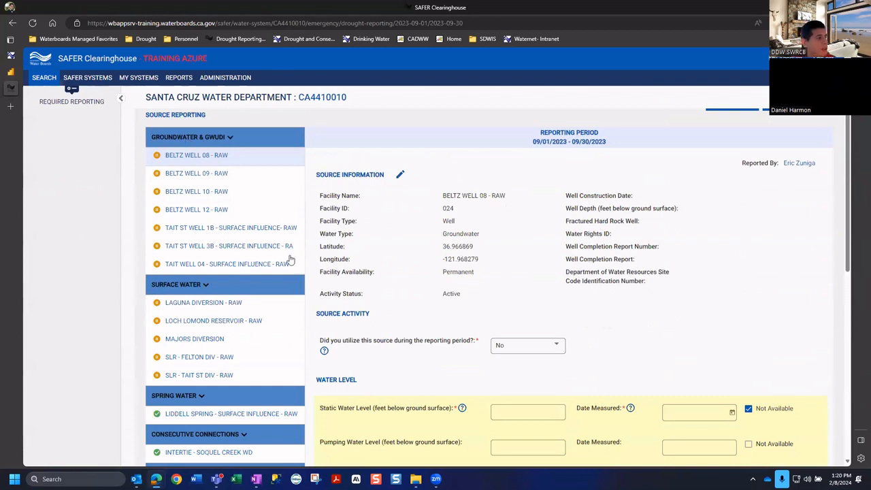
scroll(435, 272, up, 1)
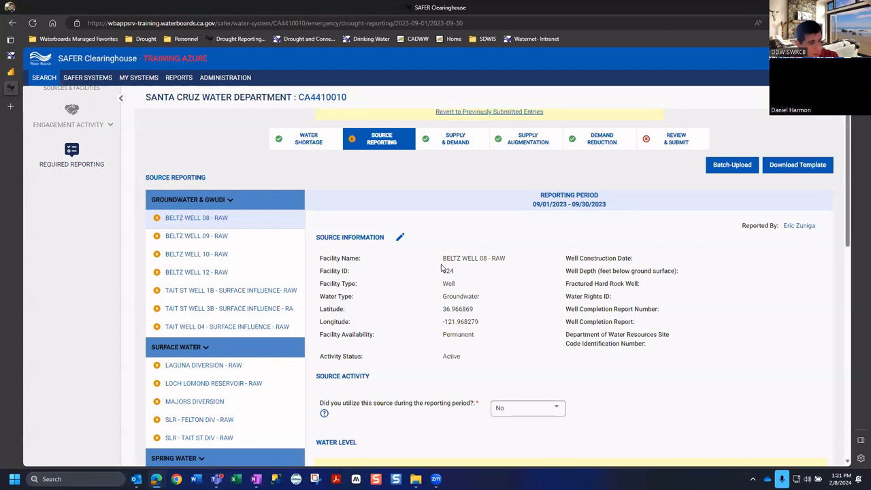
Open the source information of BELTZ WELL 08 - RAW for editing and examine its facility details, coordinates and activity status
click(400, 240)
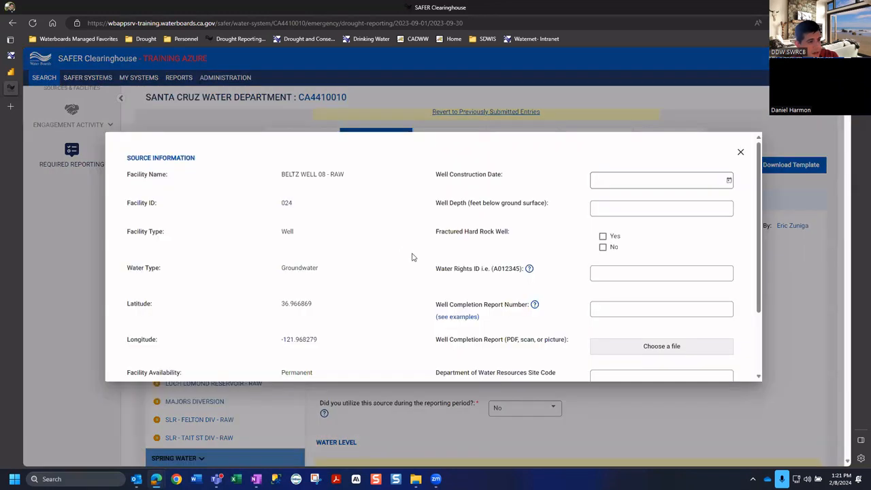
scroll(411, 258, down, 2)
scroll(304, 350, up, 3)
scroll(283, 194, down, 3)
scroll(302, 350, up, 3)
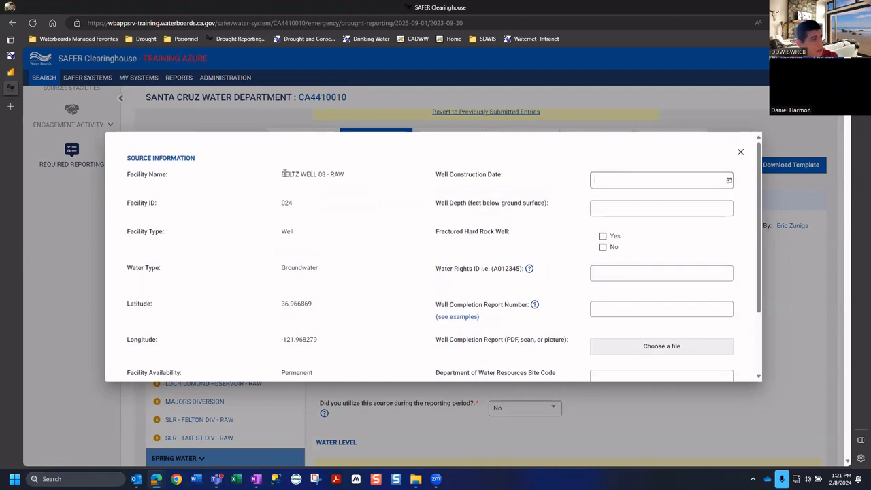
scroll(317, 252, down, 3)
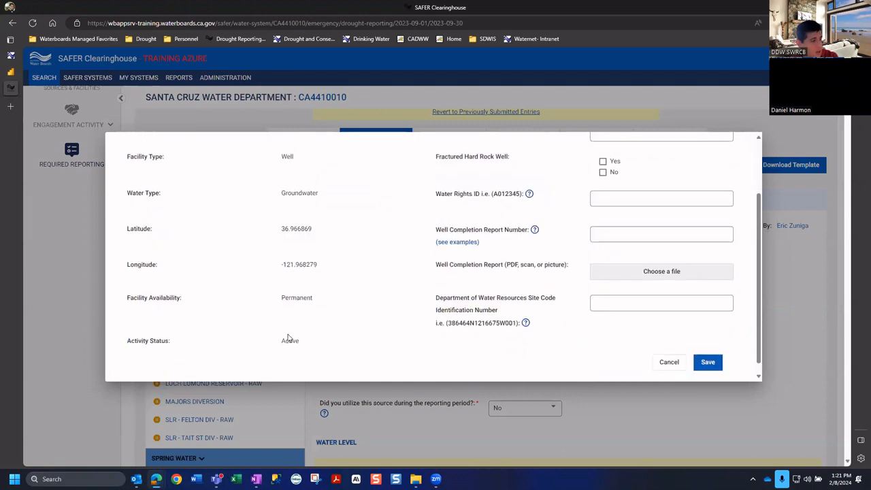
scroll(322, 354, up, 3)
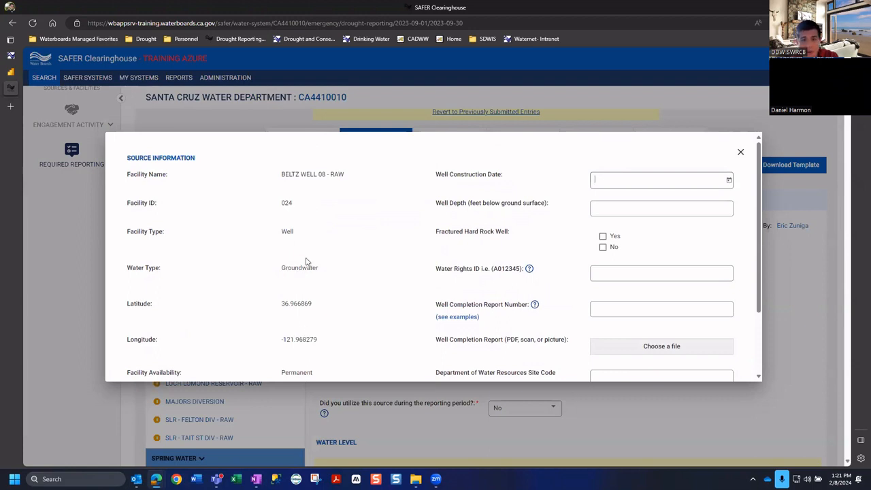
scroll(320, 269, down, 3)
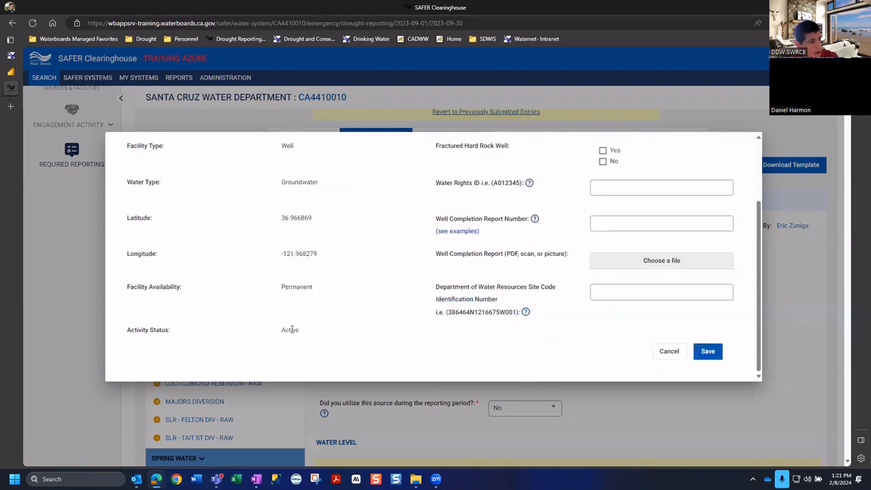
scroll(326, 334, up, 1)
scroll(320, 333, down, 1)
double_click(290, 329)
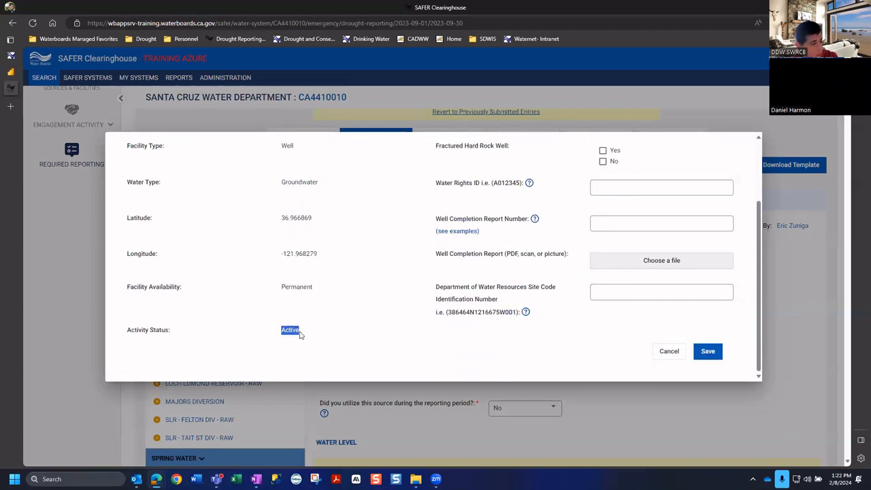
scroll(330, 339, up, 3)
drag(318, 340, 270, 311)
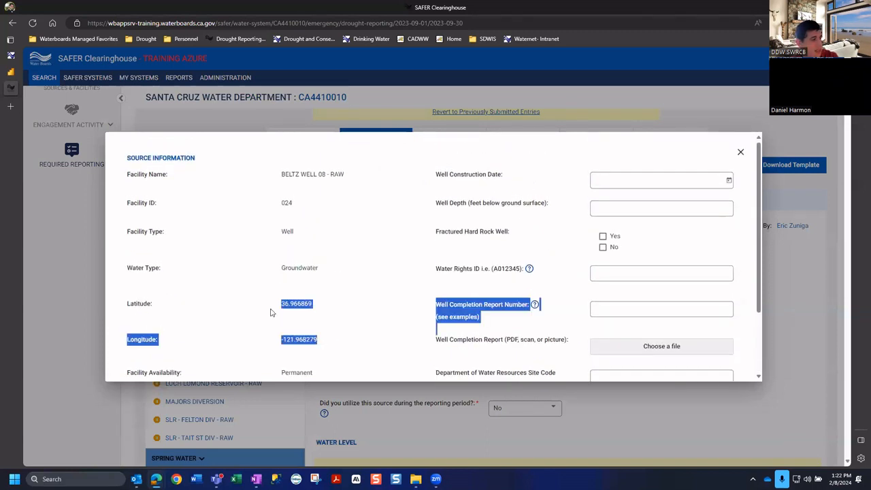
click(300, 312)
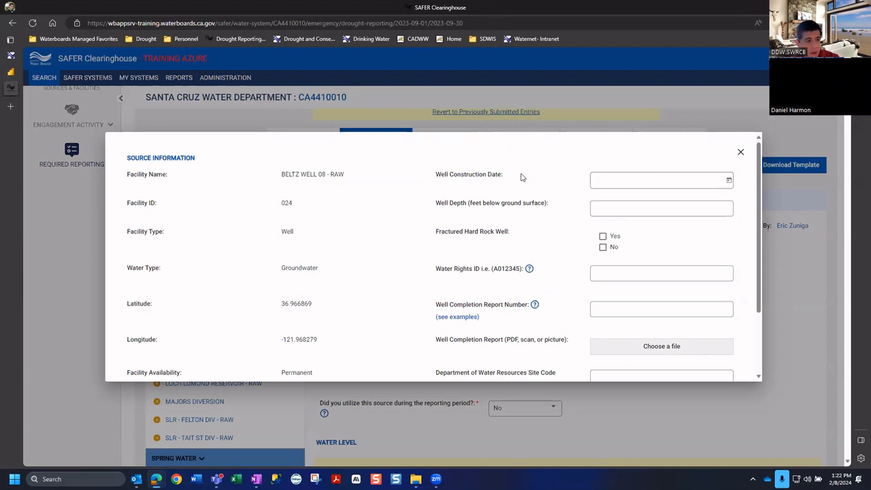
Browse the calendar's year ranges and set the Well Construction Date to 07/01/1914
click(731, 182)
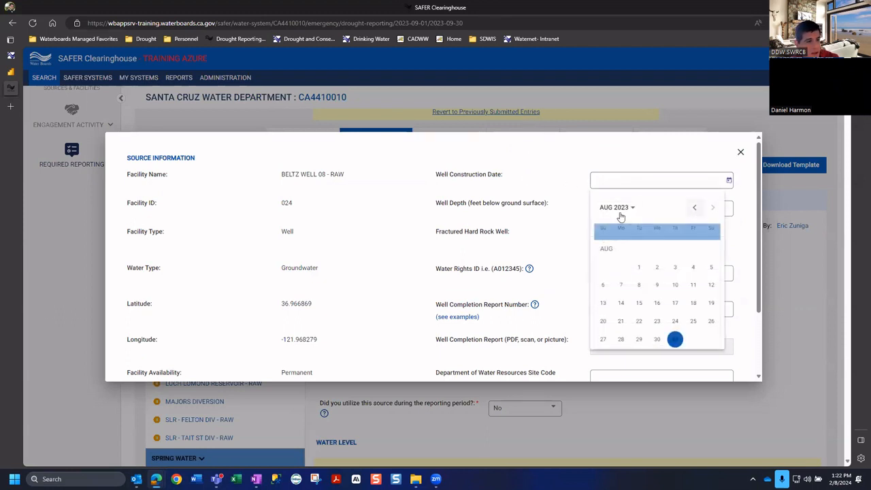
click(620, 211)
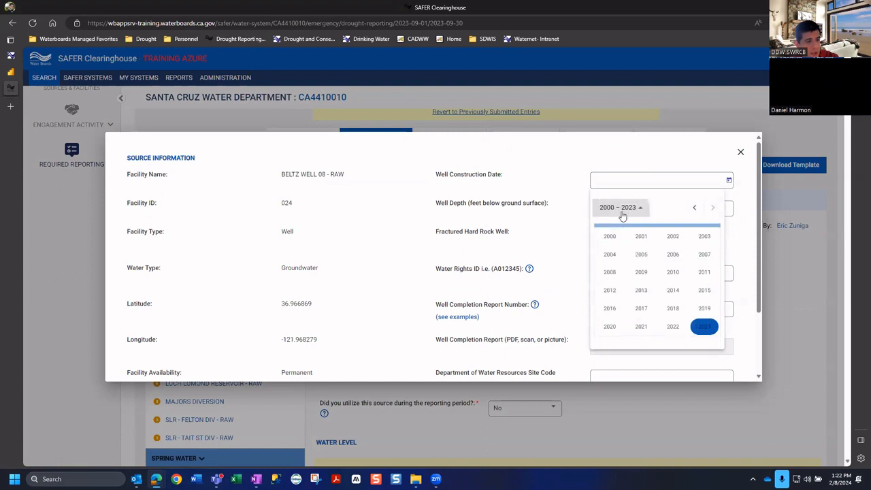
click(695, 208)
click(694, 208)
click(694, 208)
click(694, 208)
click(695, 208)
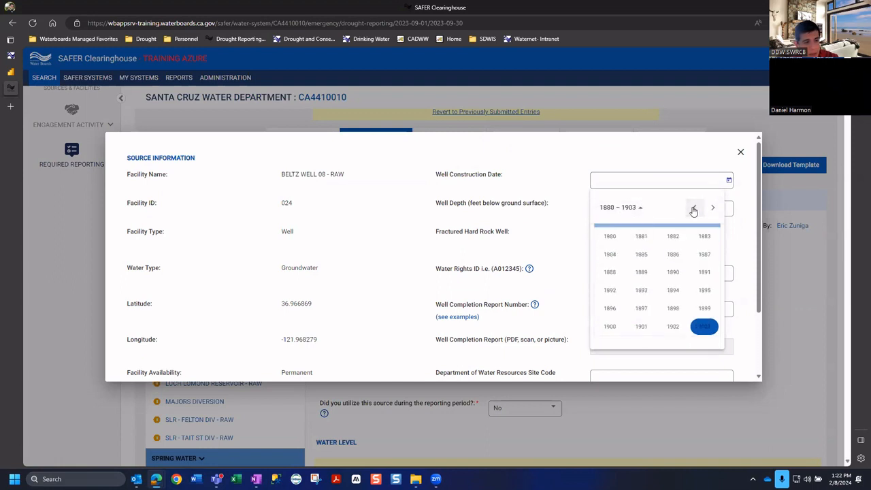
click(695, 211)
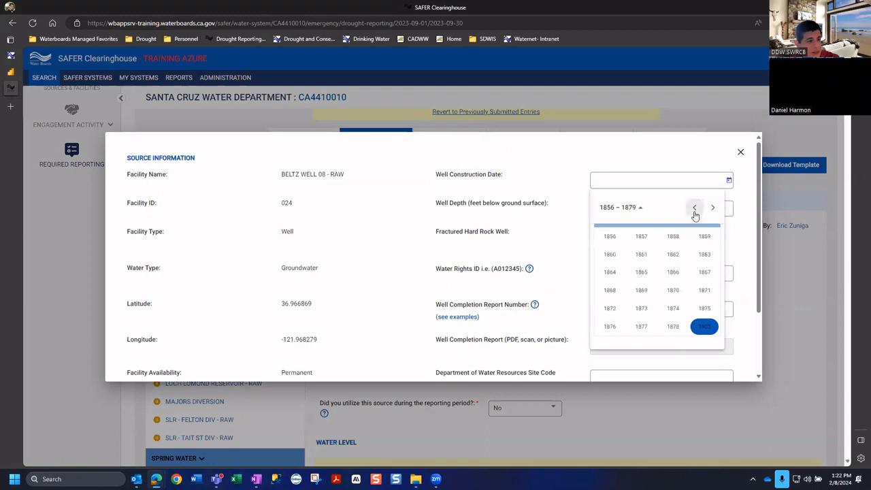
click(694, 211)
click(695, 211)
click(695, 211)
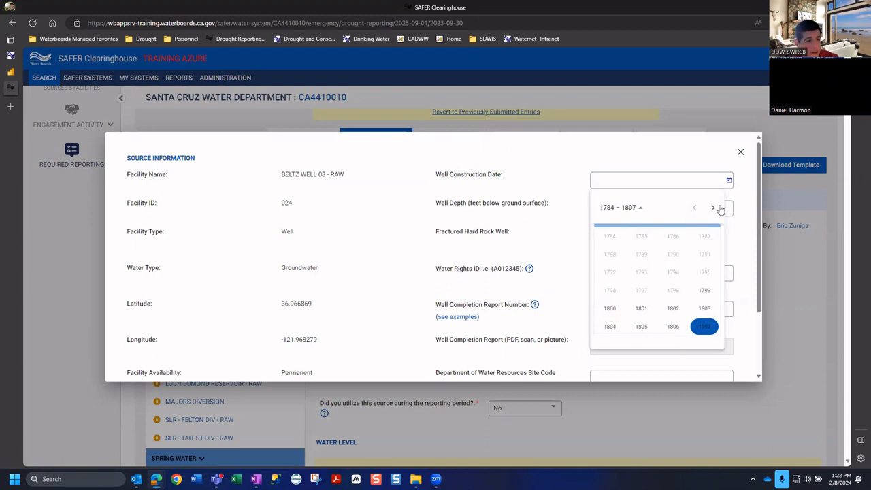
click(714, 211)
click(714, 211)
click(714, 211)
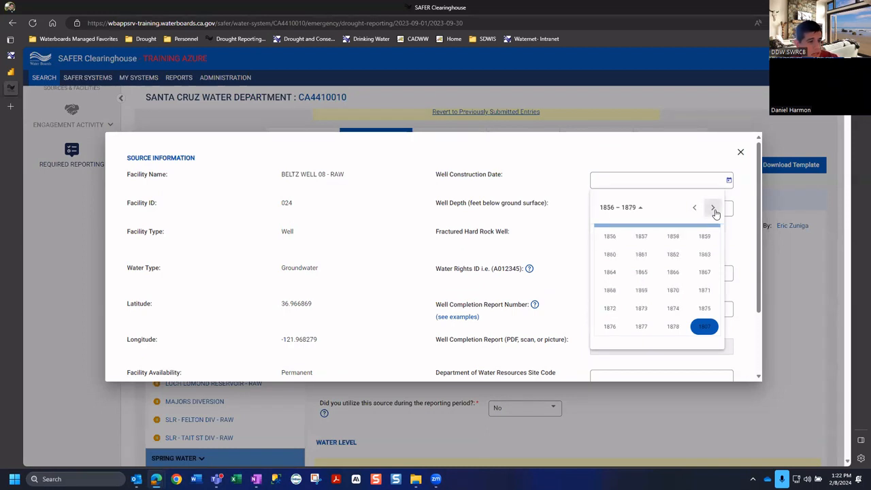
click(715, 211)
click(714, 211)
click(672, 272)
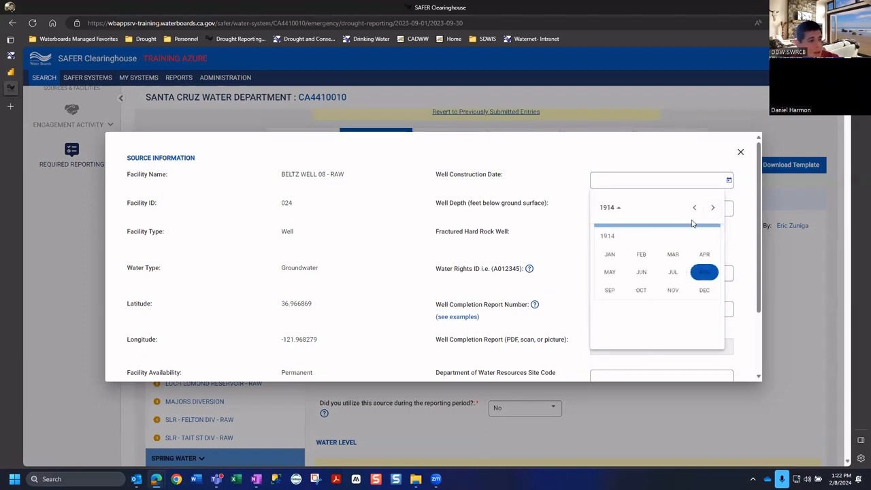
click(667, 272)
click(657, 249)
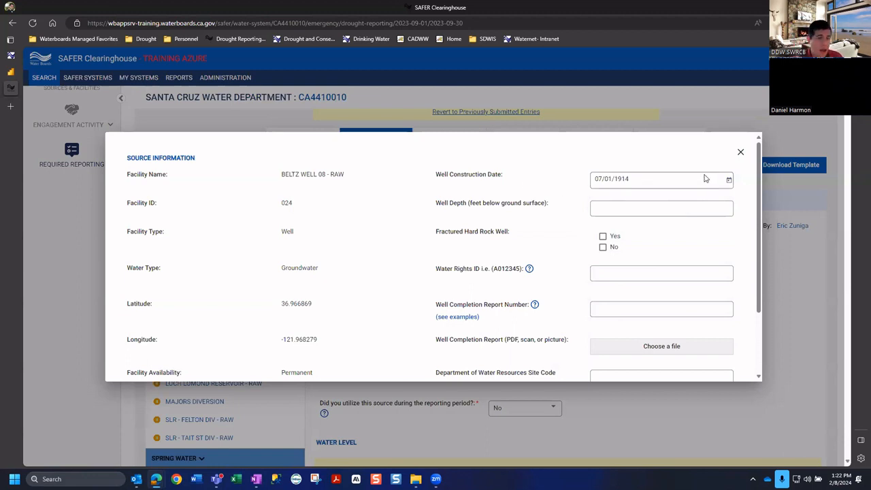
Review the remaining source information fields and close the form without saving the date
drag(501, 173, 505, 176)
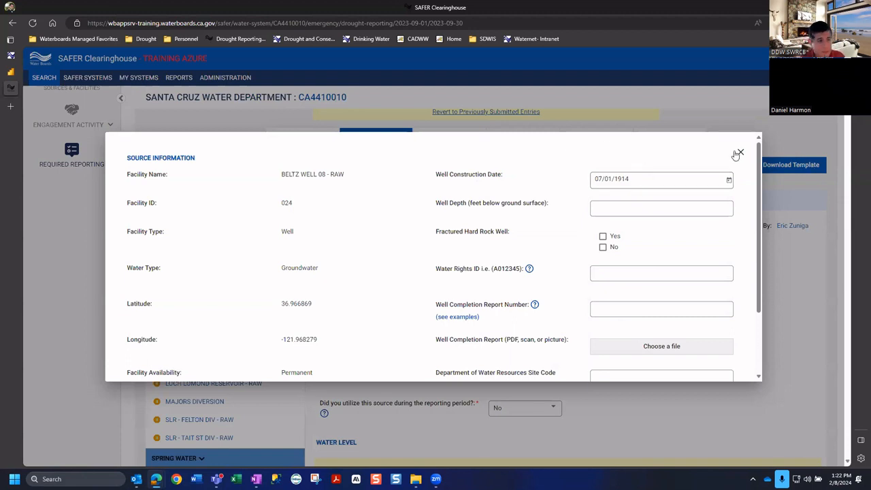
scroll(296, 366, down, 1)
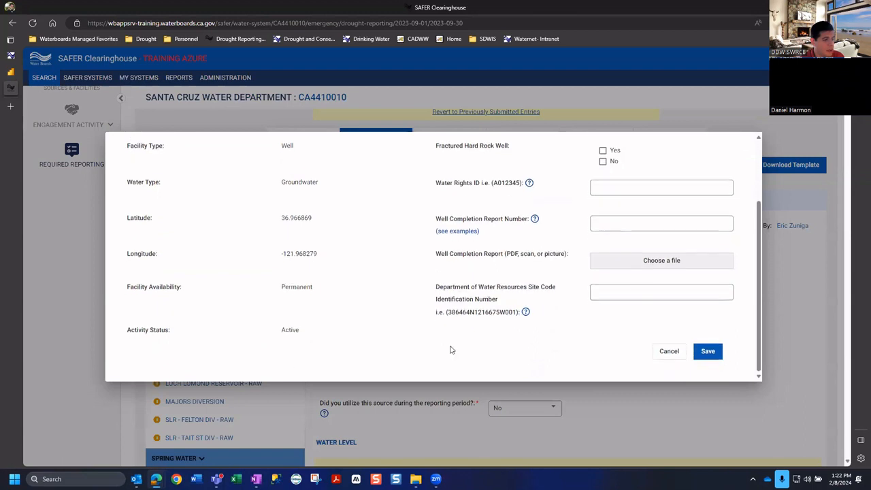
scroll(710, 357, up, 1)
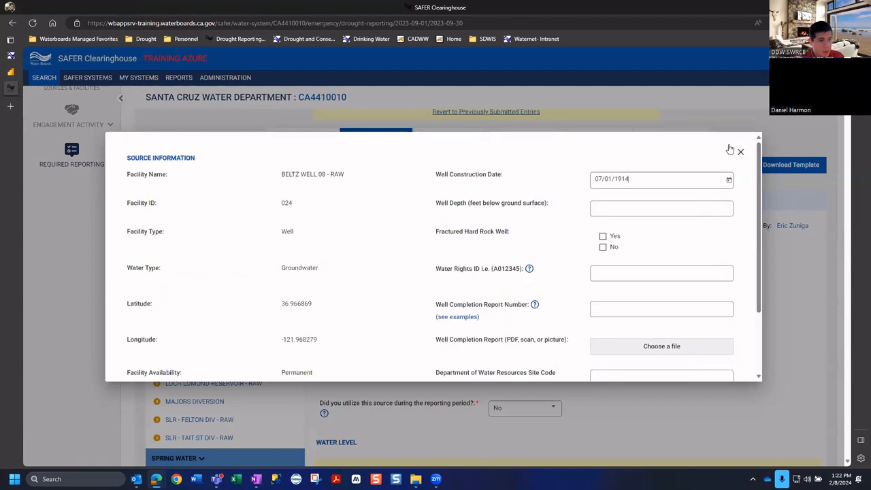
scroll(363, 293, down, 1)
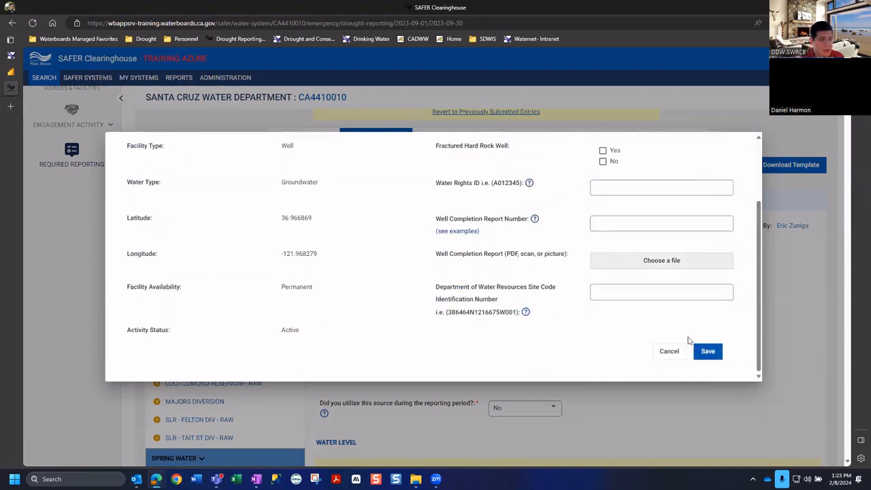
scroll(689, 340, up, 1)
scroll(735, 272, down, 1)
scroll(708, 357, up, 1)
scroll(684, 362, down, 1)
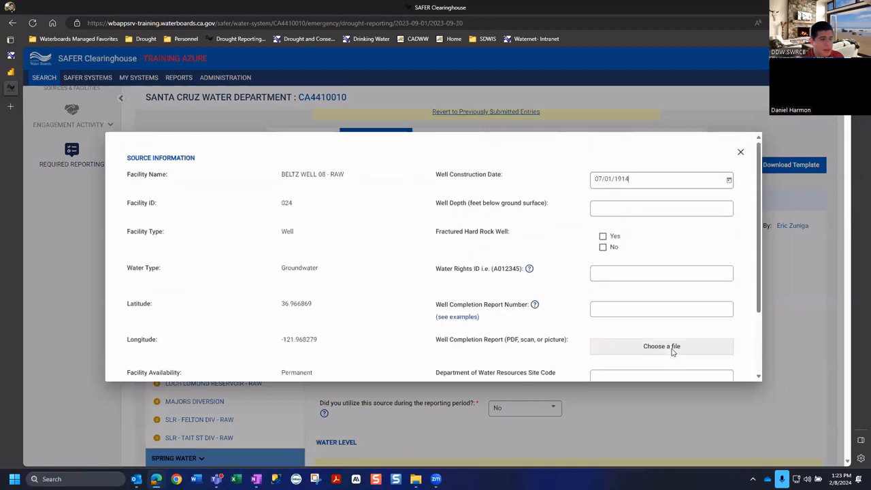
click(741, 152)
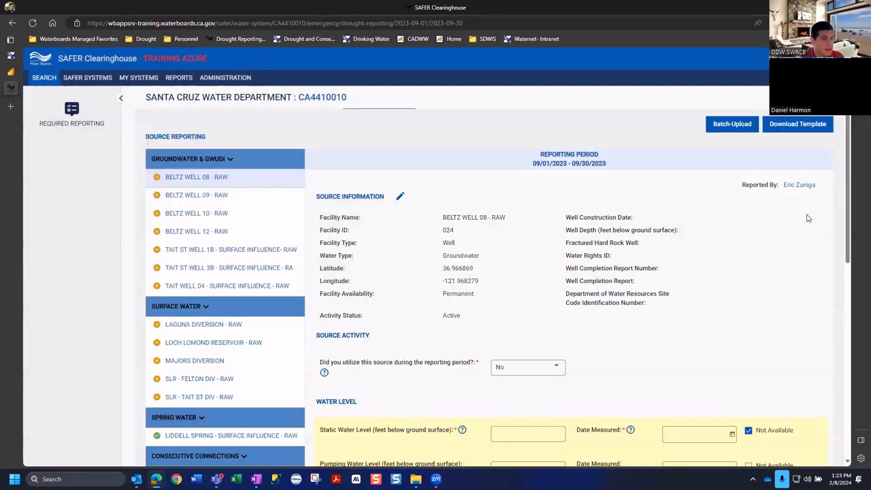
Reopen the well's source information, set the Well Construction Date to 08/10/2023 and save it
click(400, 196)
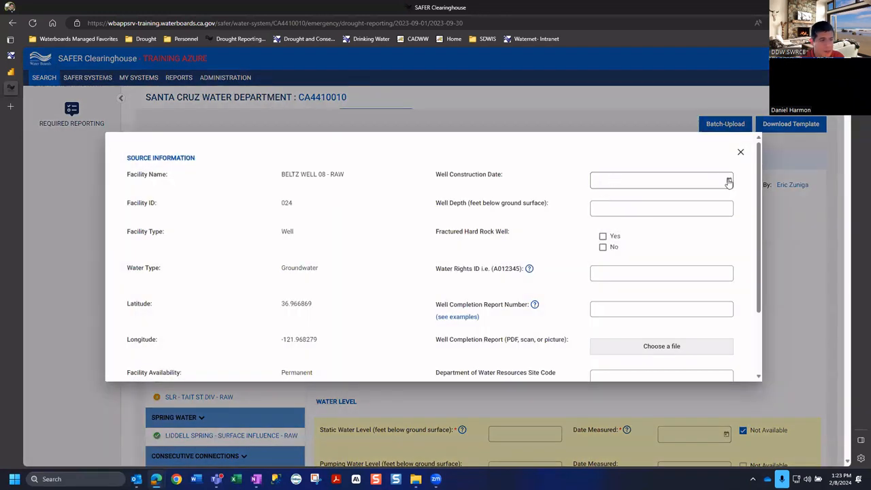
click(728, 180)
click(665, 282)
scroll(676, 212, down, 3)
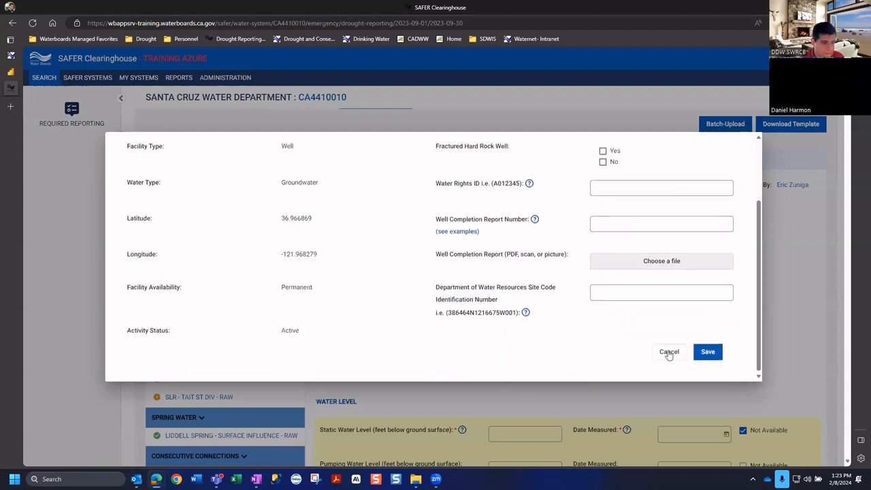
click(708, 352)
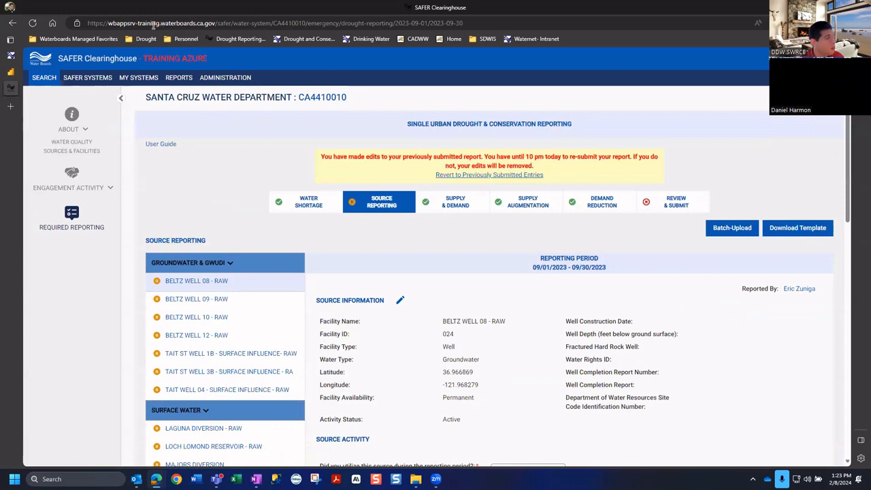
Highlight "training" in the site address, and reopen the well's source information to check the saved construction date before closing it
double_click(153, 23)
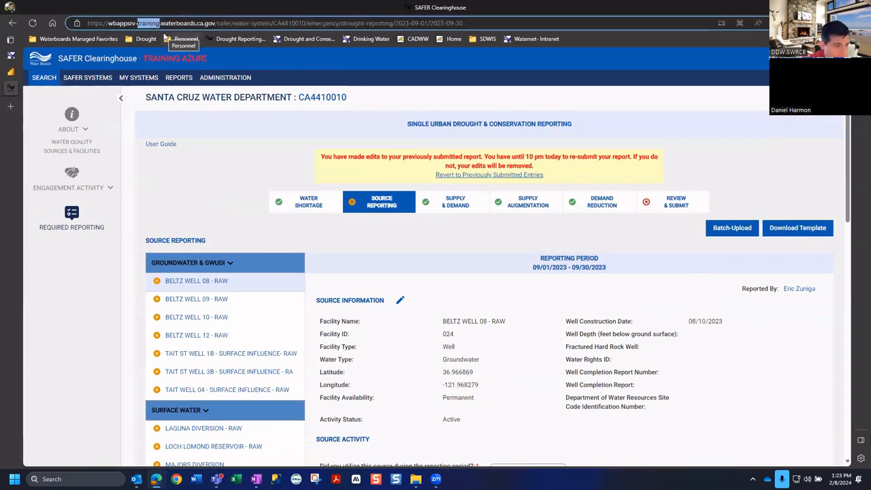
click(517, 313)
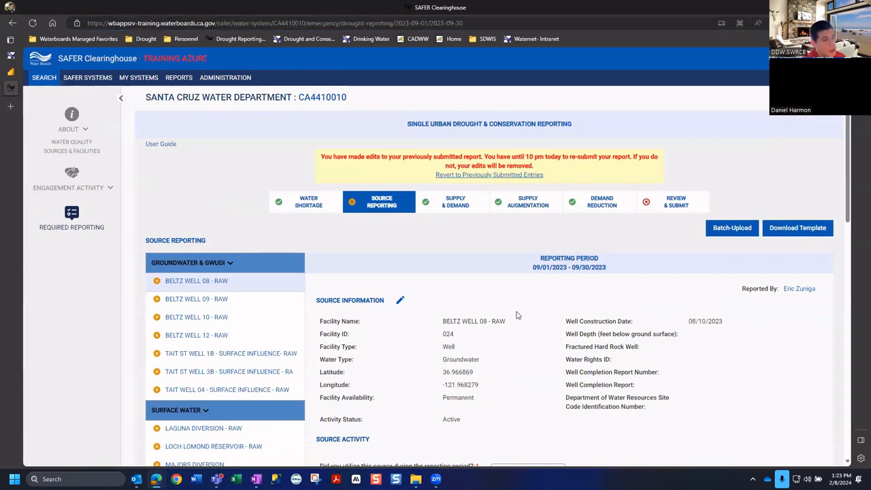
click(400, 300)
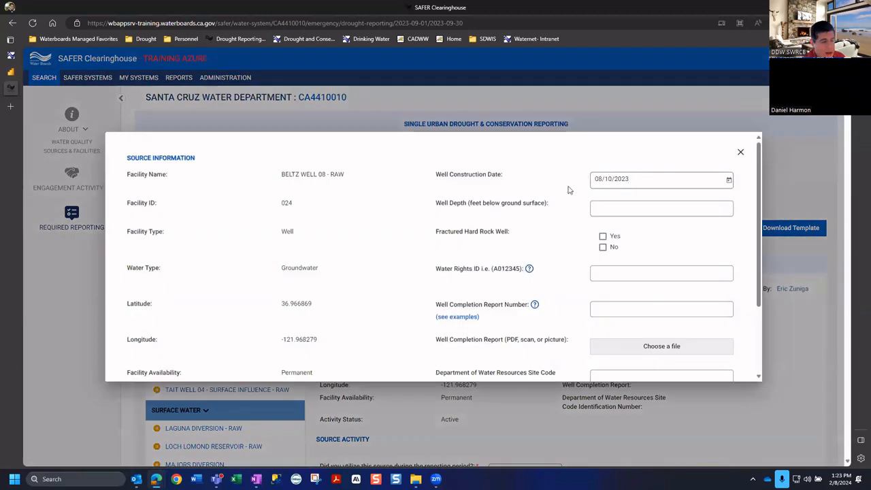
click(740, 152)
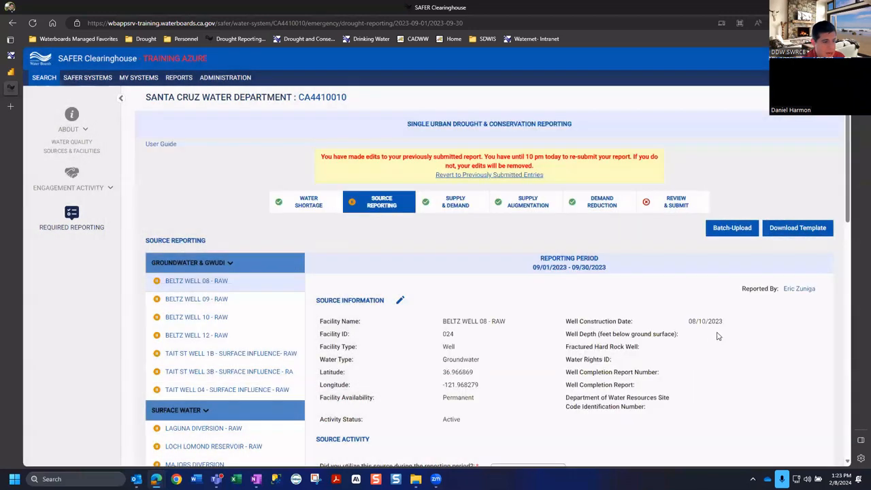
Reopen the source information for Beltz Well 08 and try a Well Depth of 3,000 feet
scroll(717, 337, down, 3)
scroll(613, 293, up, 3)
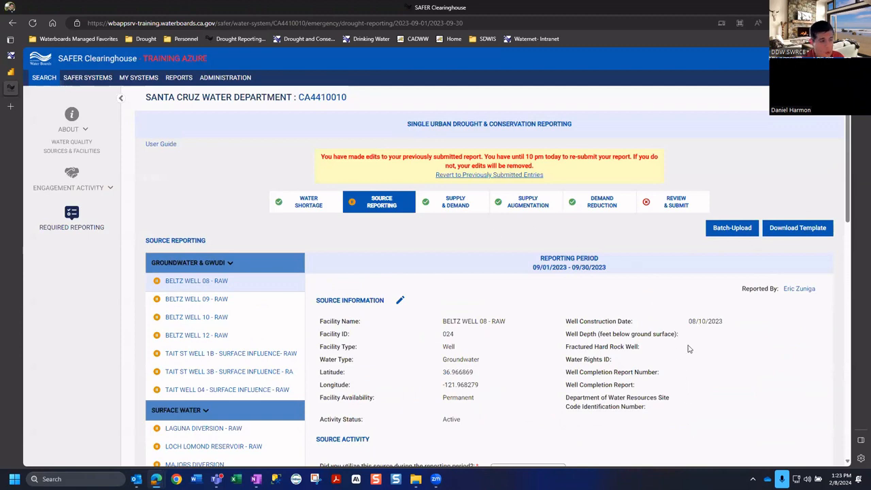
click(400, 300)
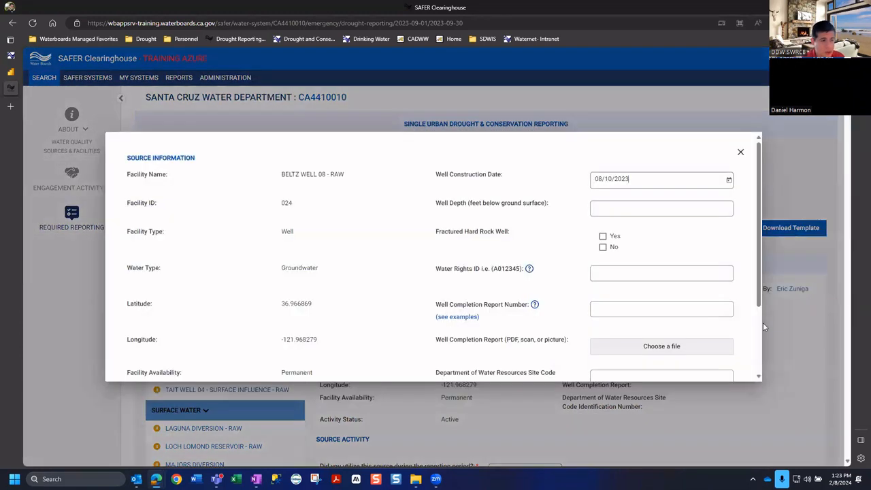
click(620, 212)
double_click(549, 224)
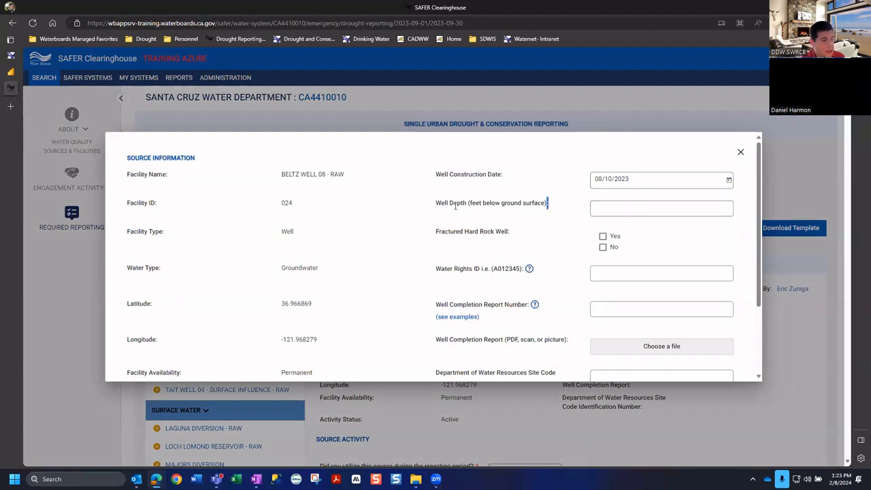
click(657, 206)
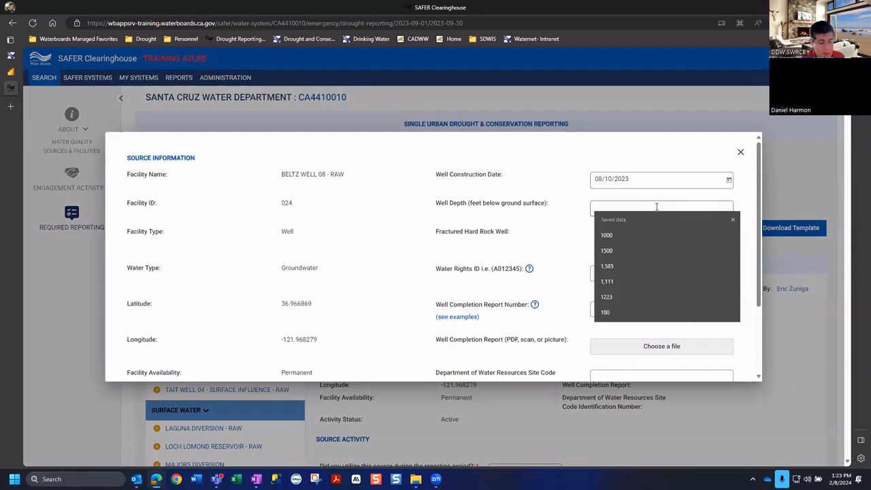
text(3,000)
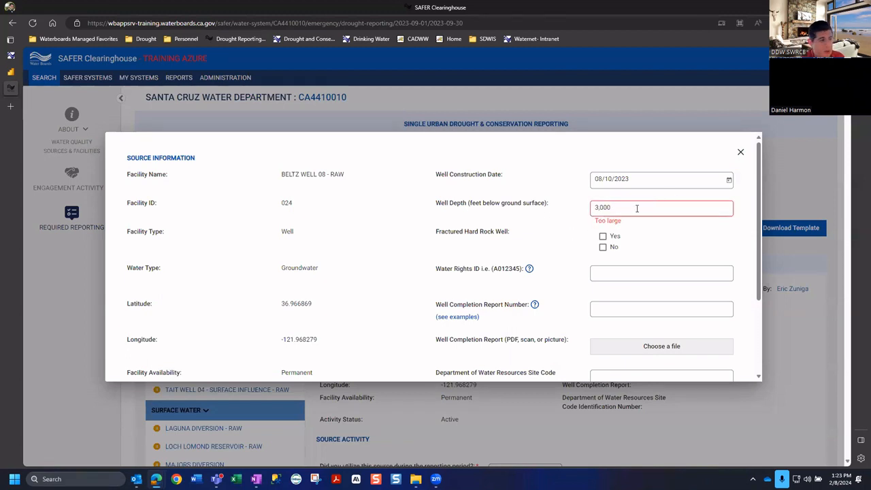
Replace the Well Depth with 2,000 feet to test the accepted limit
drag(635, 208, 547, 198)
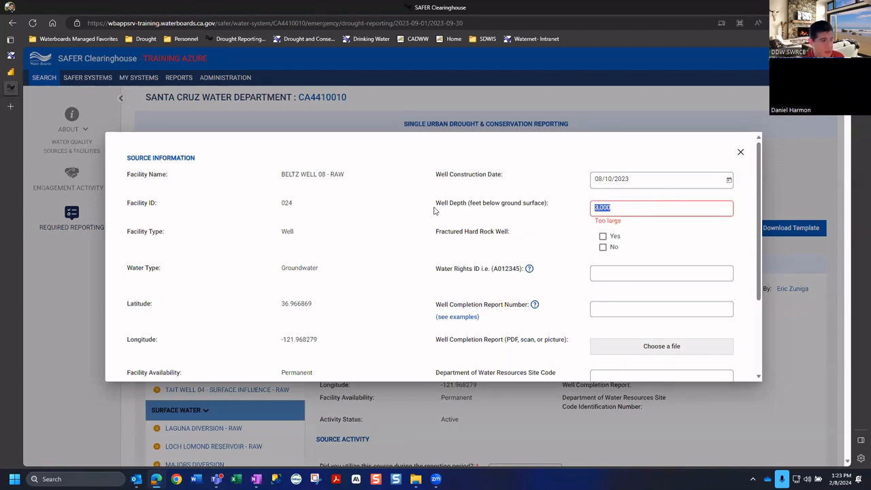
click(611, 210)
drag(624, 208, 458, 189)
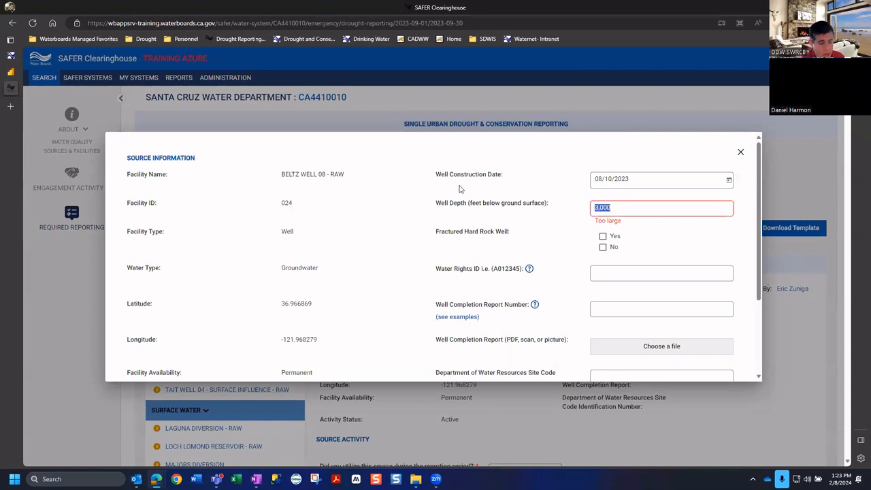
text(2,000)
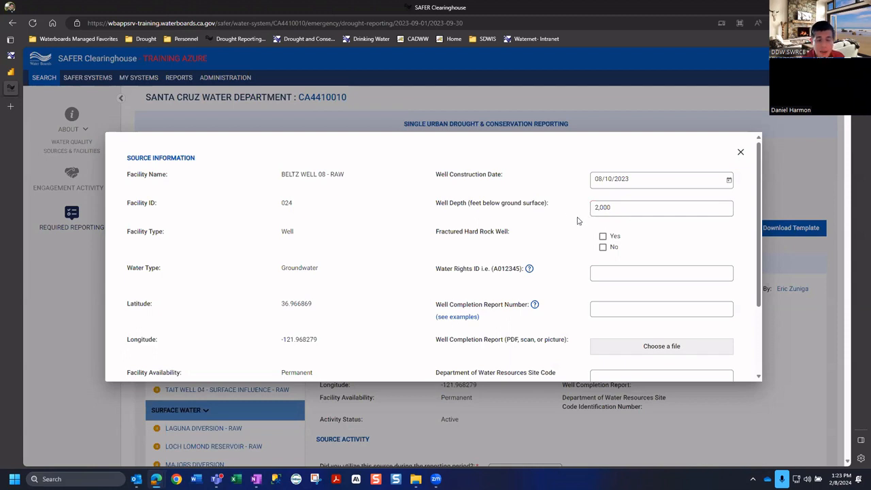
Try a Well Depth of 2,001 feet
drag(634, 208, 545, 210)
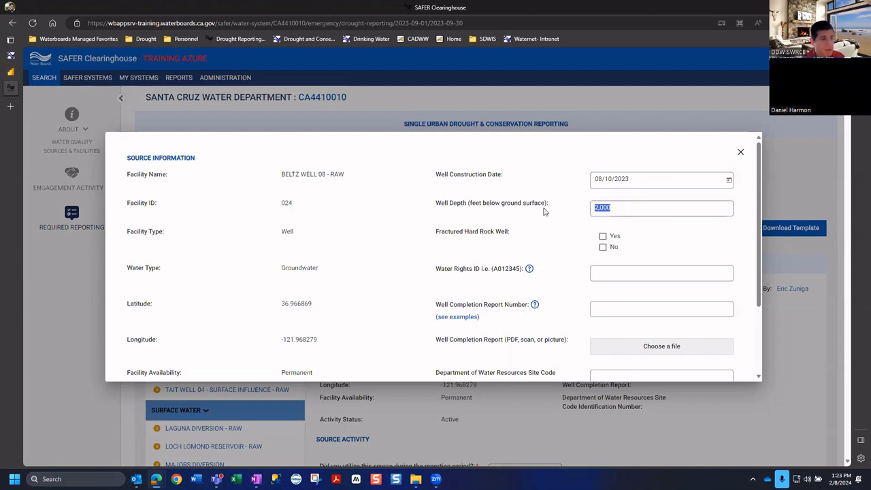
text(2000)
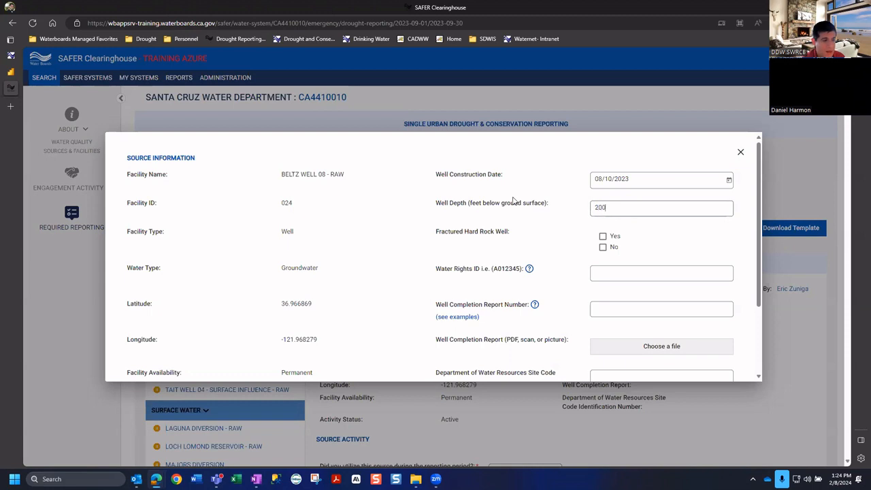
key(BackSpace)
text(1)
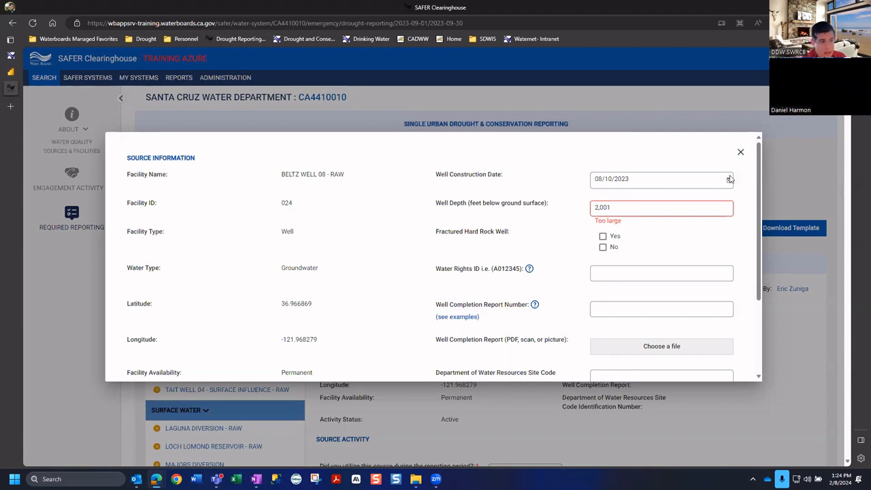
Set the Well Depth to 500 feet and answer Yes for Fractured Hard Rock Well
drag(619, 209, 545, 205)
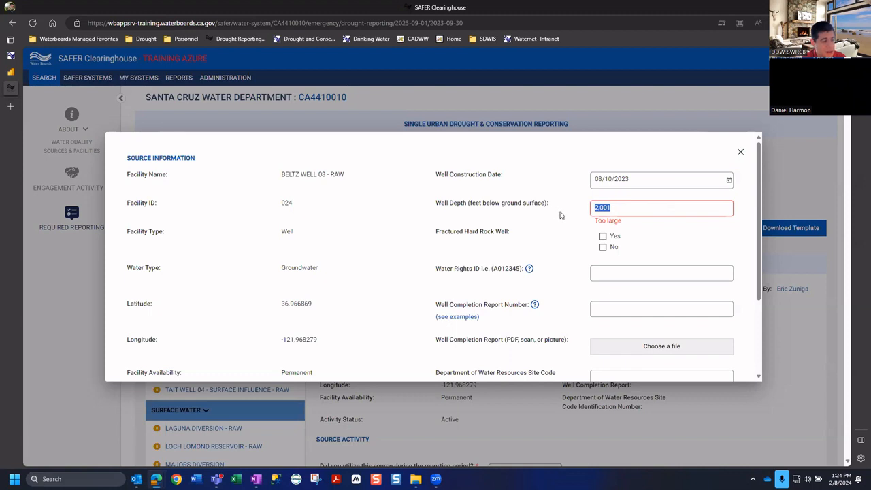
drag(621, 204, 568, 203)
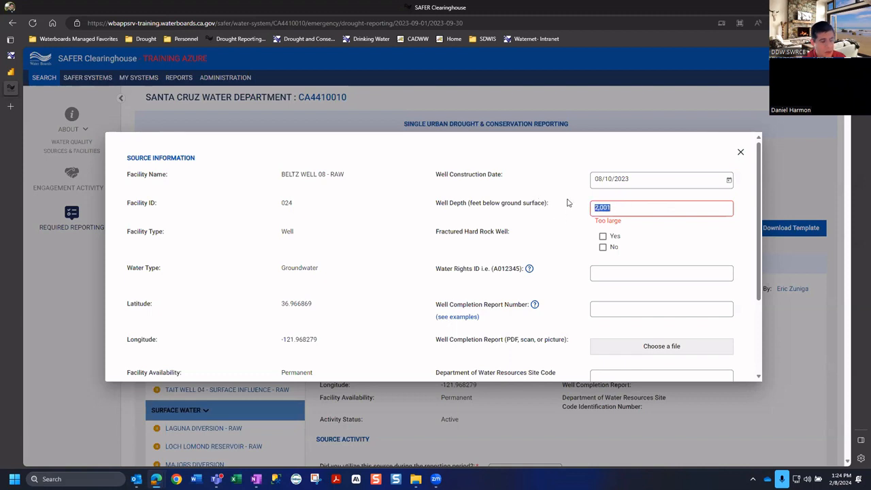
click(623, 209)
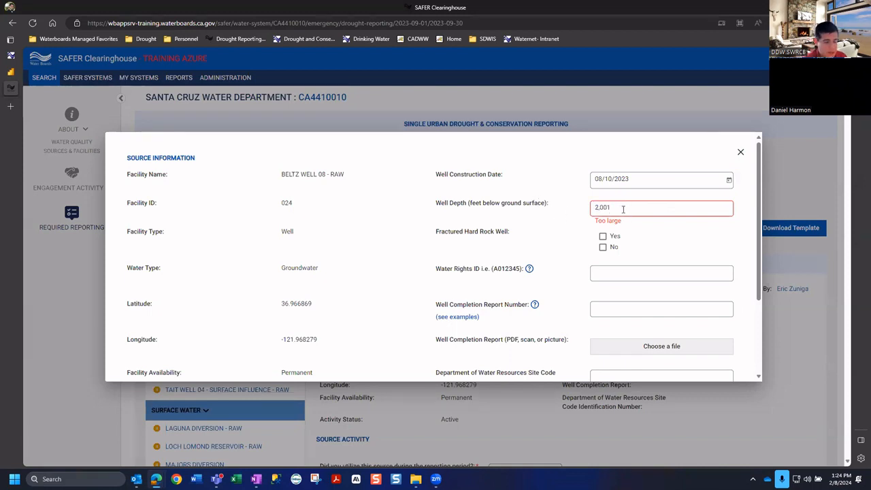
drag(623, 209, 487, 195)
text(500)
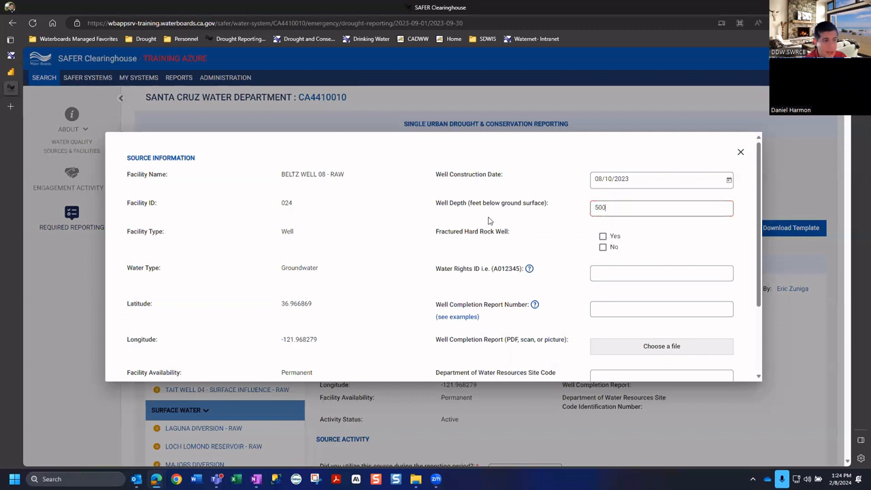
click(535, 226)
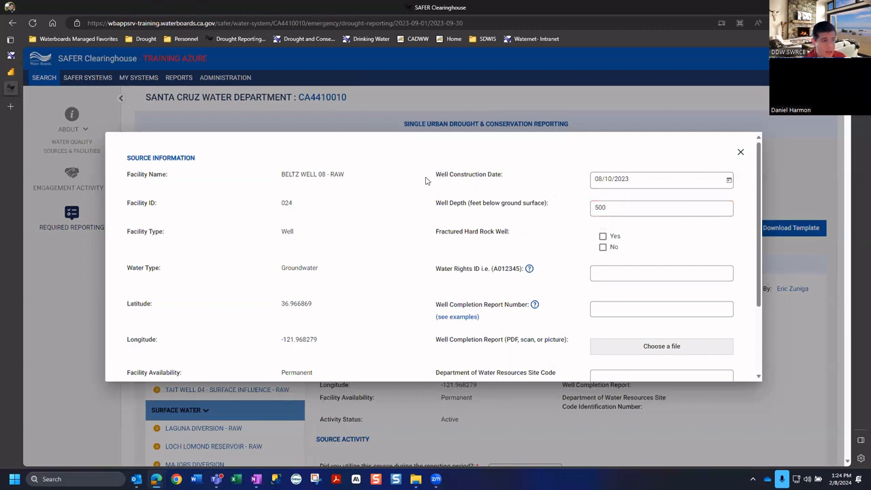
click(604, 236)
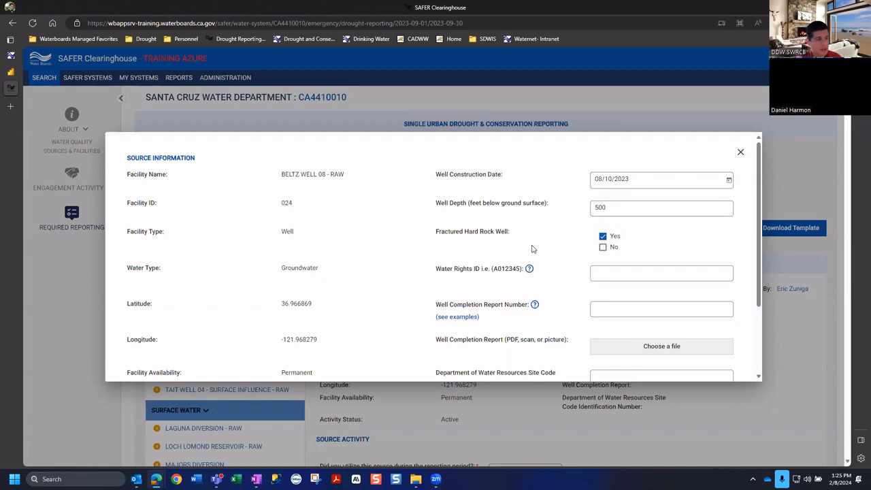
Show the help note on the Water Rights ID format and add A123459 as a Water Rights ID
scroll(540, 242, down, 2)
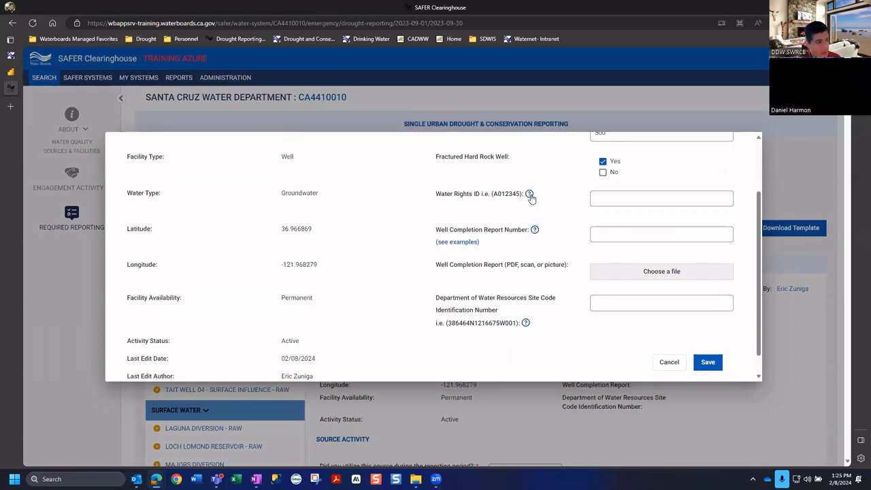
click(530, 195)
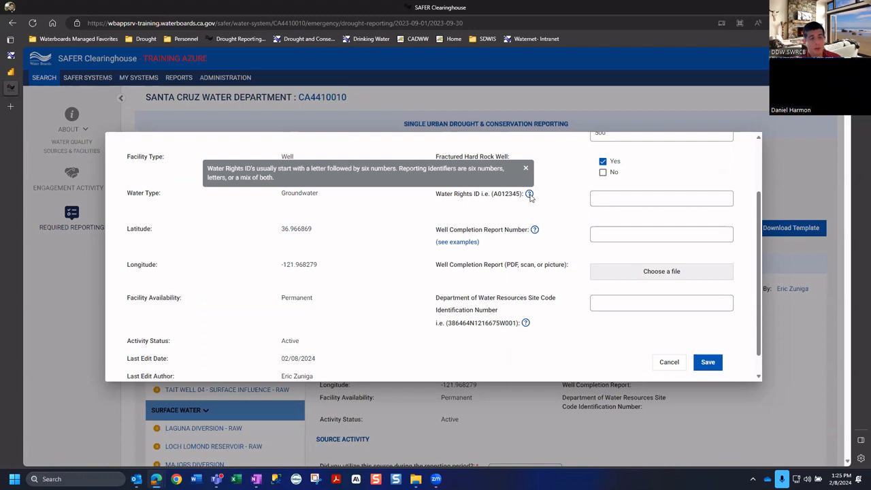
click(614, 200)
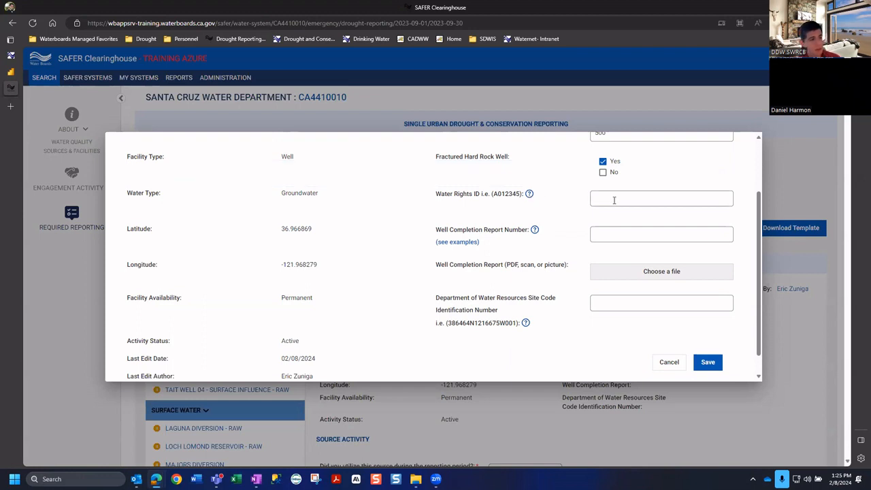
text(A)
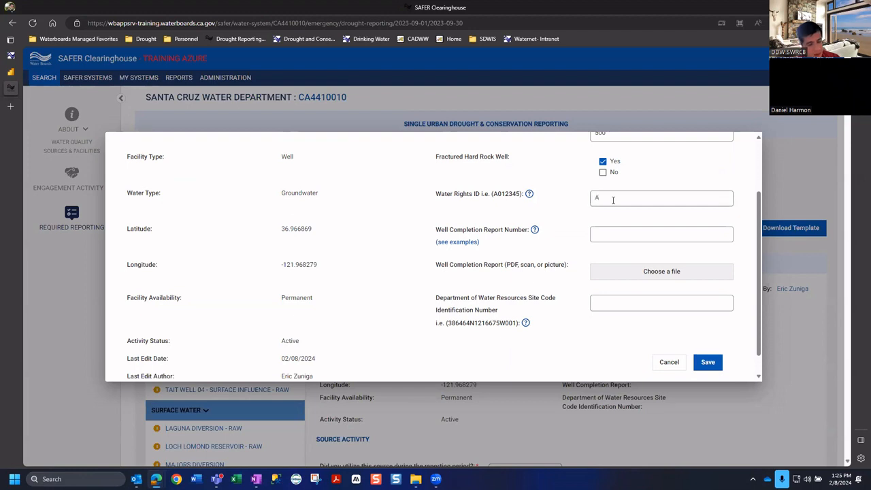
text(1234596)
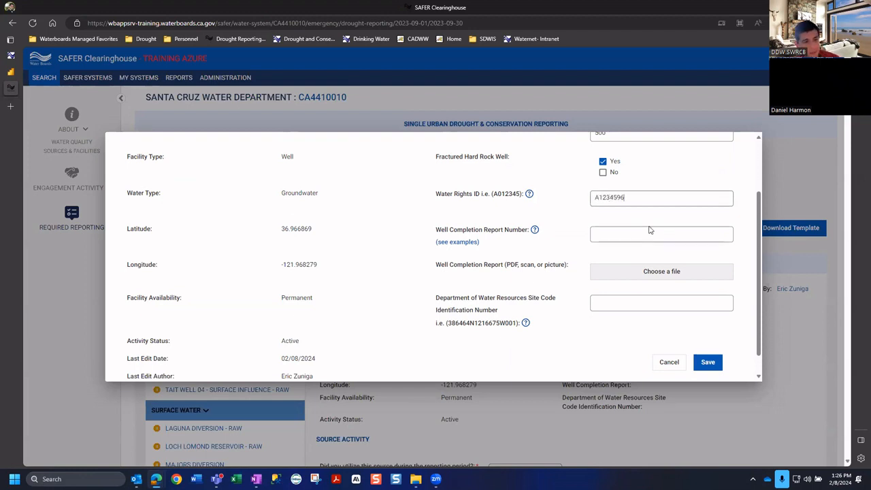
key(BackSpace)
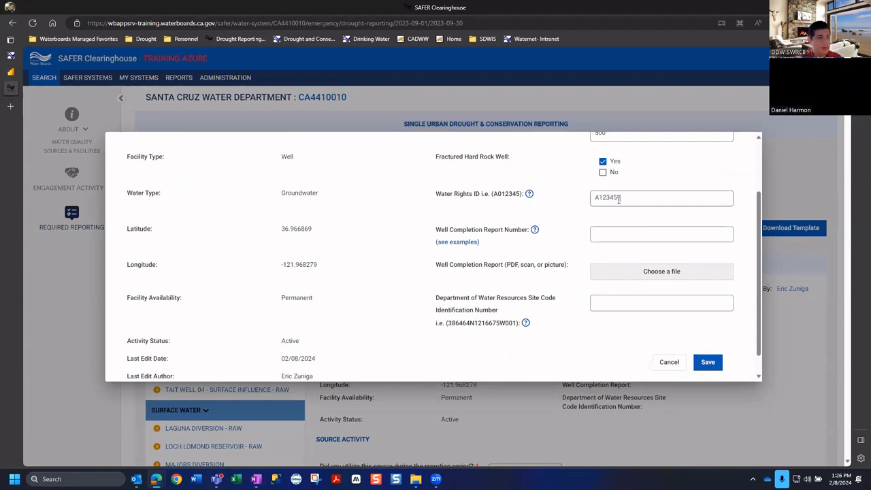
key(Return)
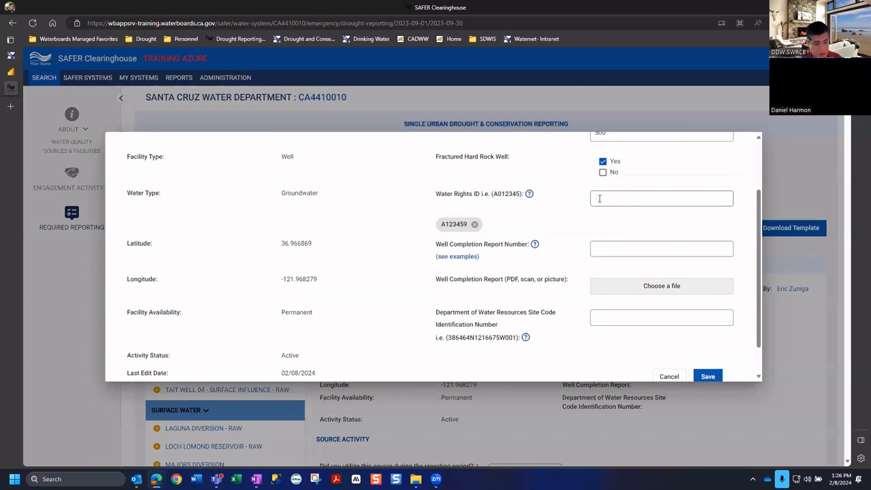
Add B123456 as another Water Rights ID
text(B)
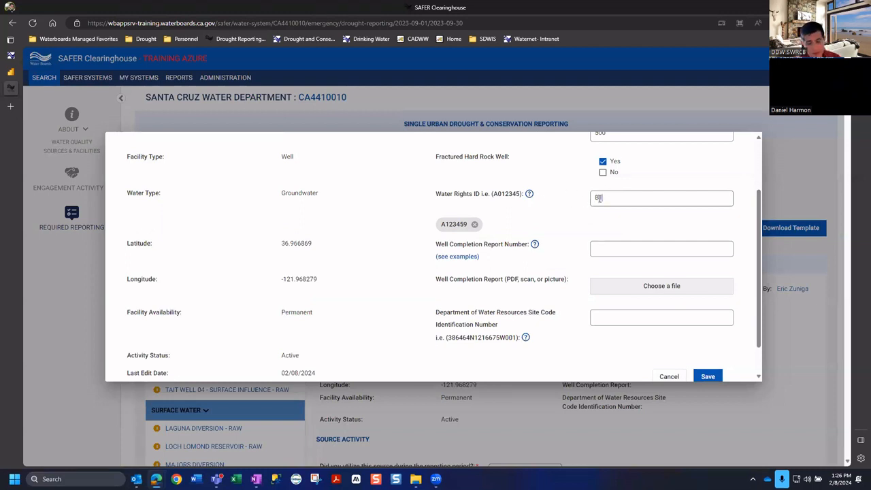
text(123456)
key(Return)
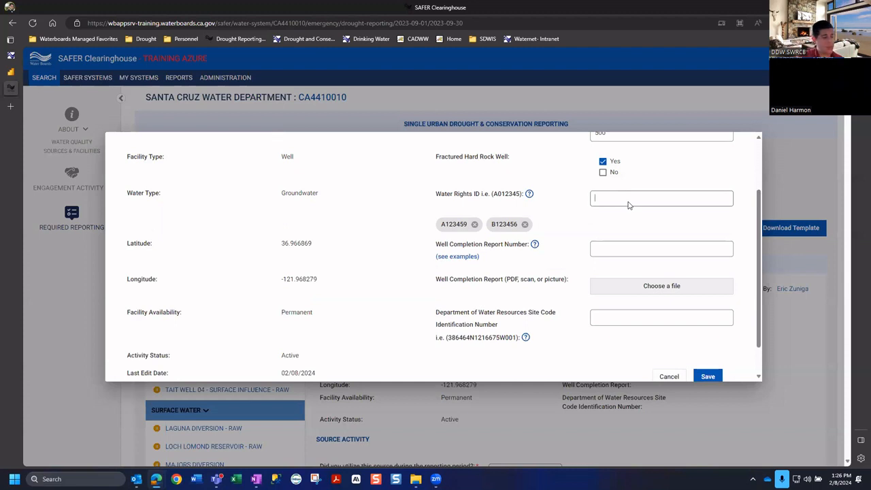
Add "Unknown" as a Water Rights ID entry
text(Ukr)
key(BackSpace)
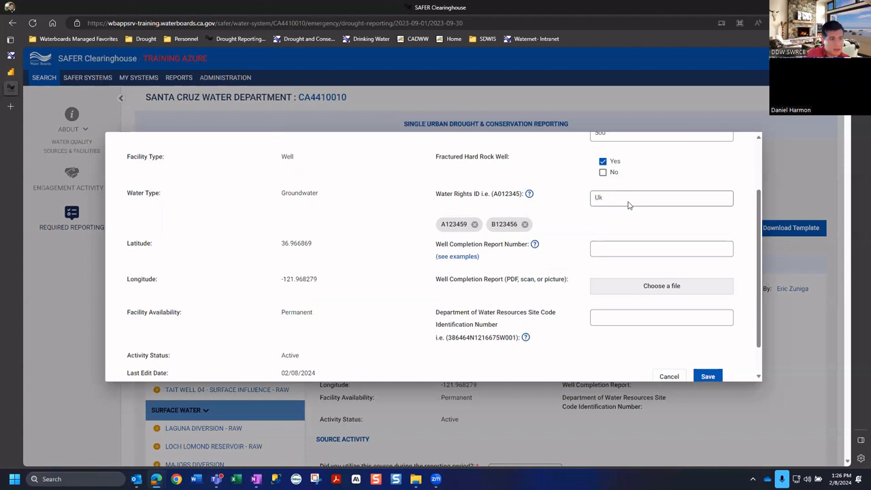
text(nw)
key(BackSpace)
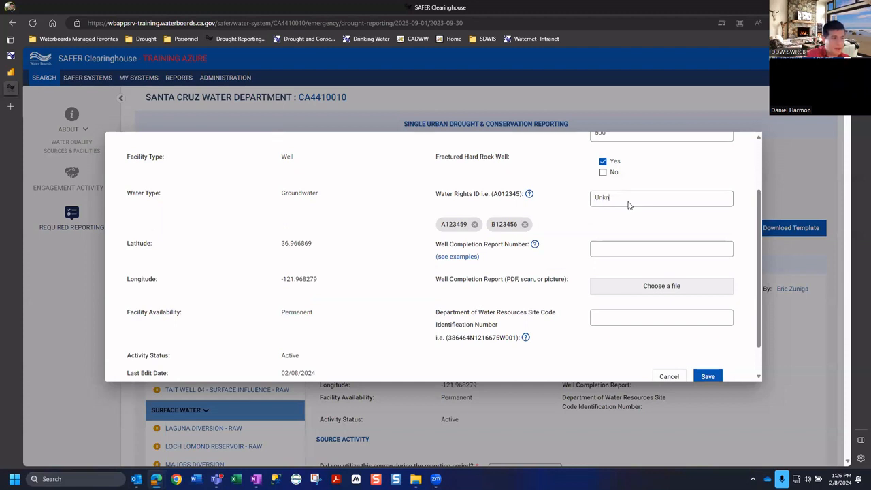
text(own)
key(Return)
Add "N/A" as a Water Rights ID entry
text(Not Av)
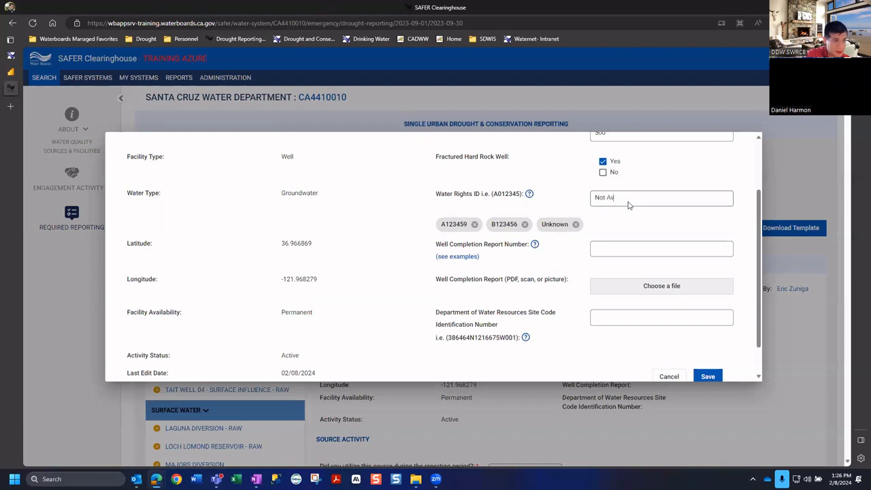
text(aila)
key(BackSpace)
text(pplic)
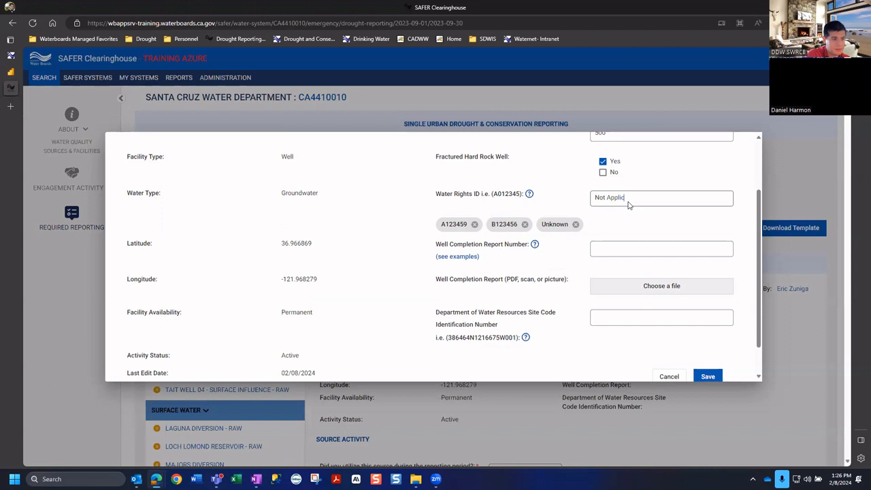
key(BackSpace)
key(BackSpace)
key(BackSpace)
key(BackSpace)
key(BackSpace)
key(BackSpace)
key(BackSpace)
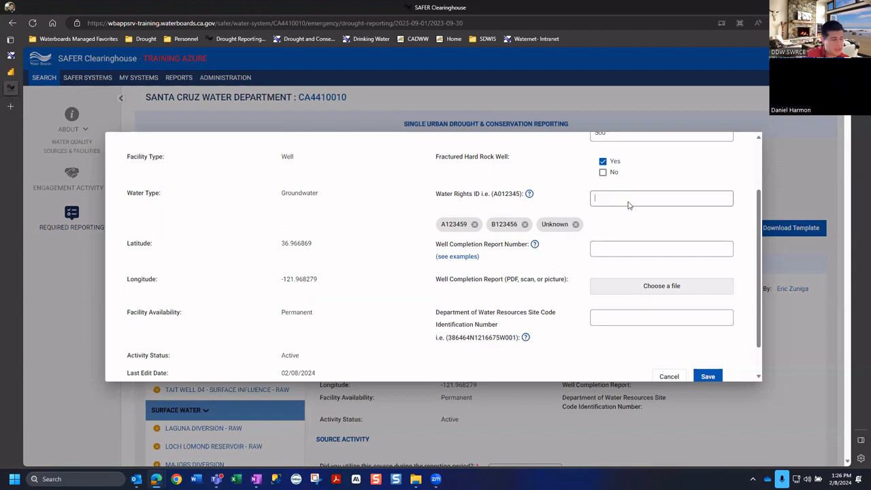
key(Return)
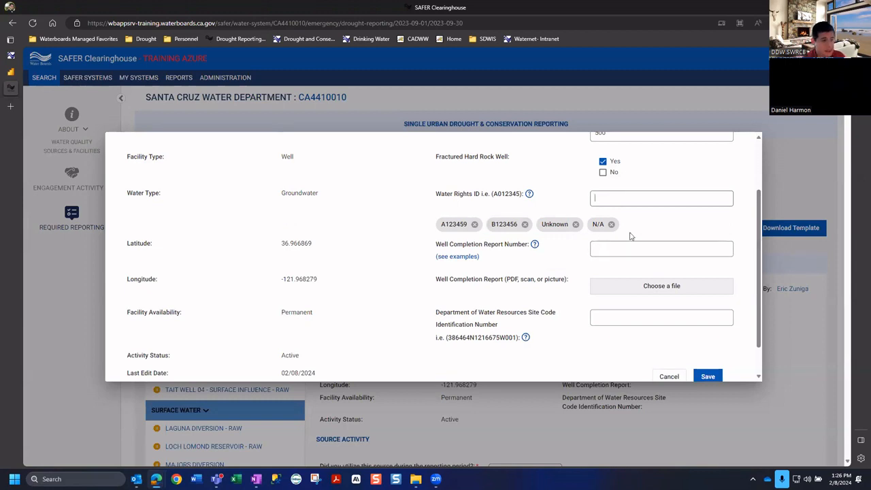
Remove A123459 from the Water Rights ID entries and highlight the Water Rights ID label
click(474, 225)
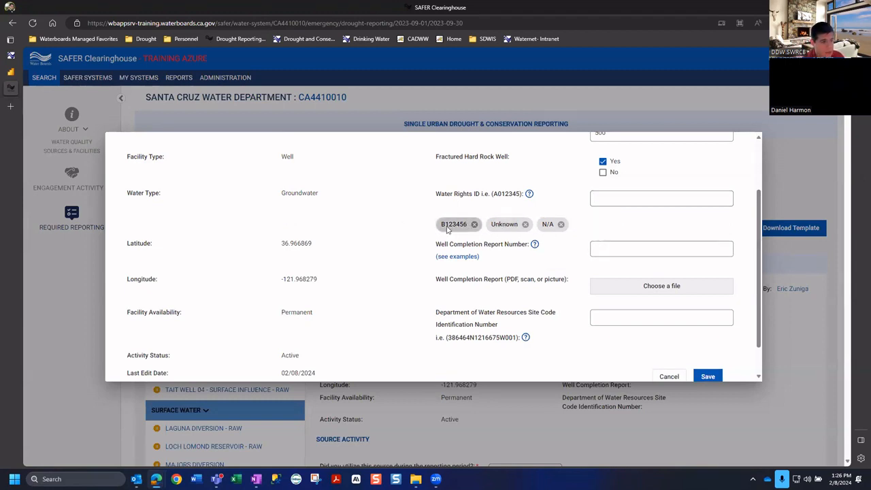
click(615, 198)
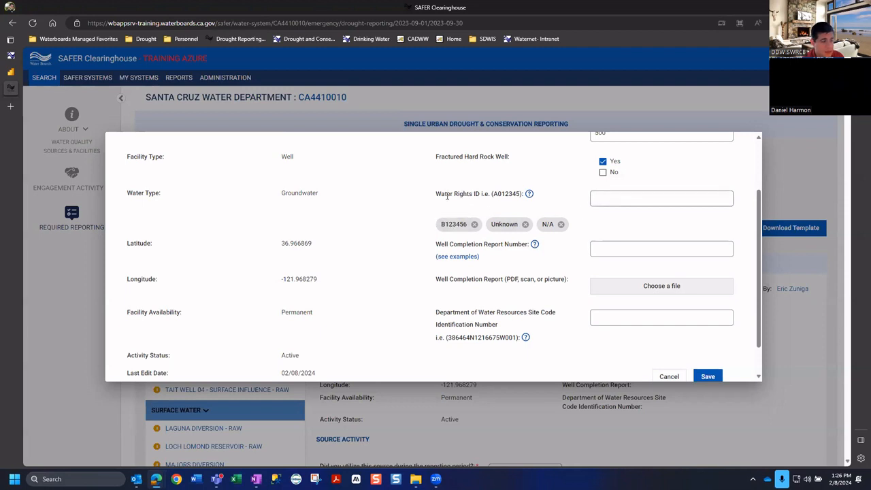
drag(438, 195, 523, 194)
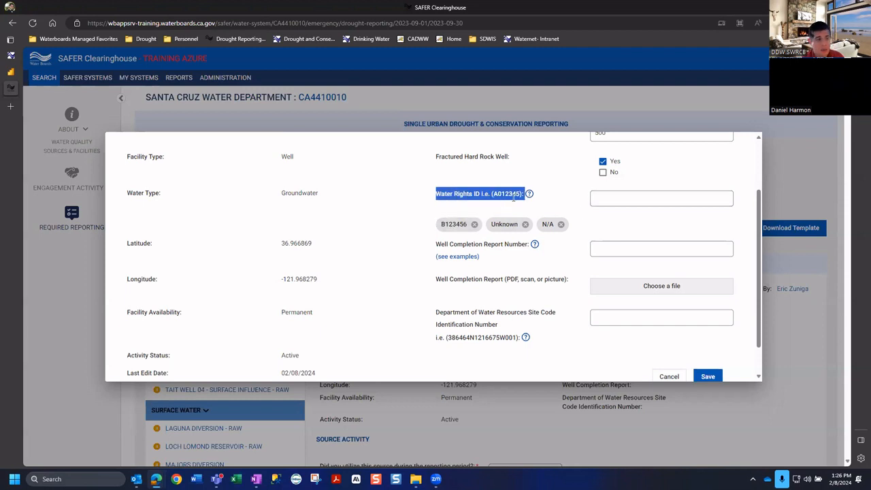
Read the help note for Water Rights ID and highlight the sample ID that shows the expected format
mouse_move(530, 196)
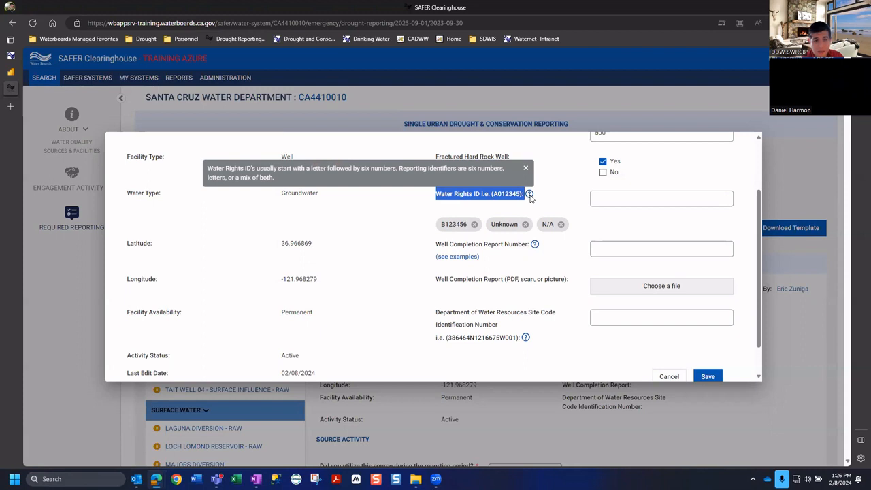
click(526, 168)
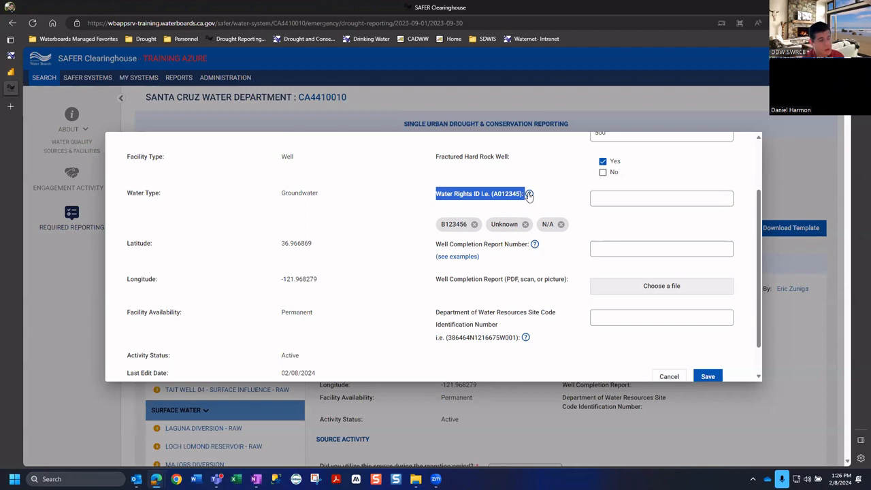
click(480, 208)
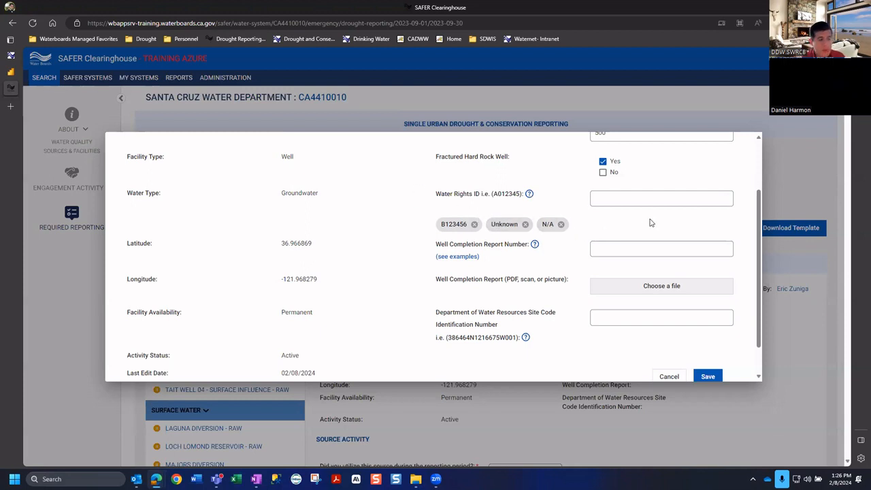
click(620, 205)
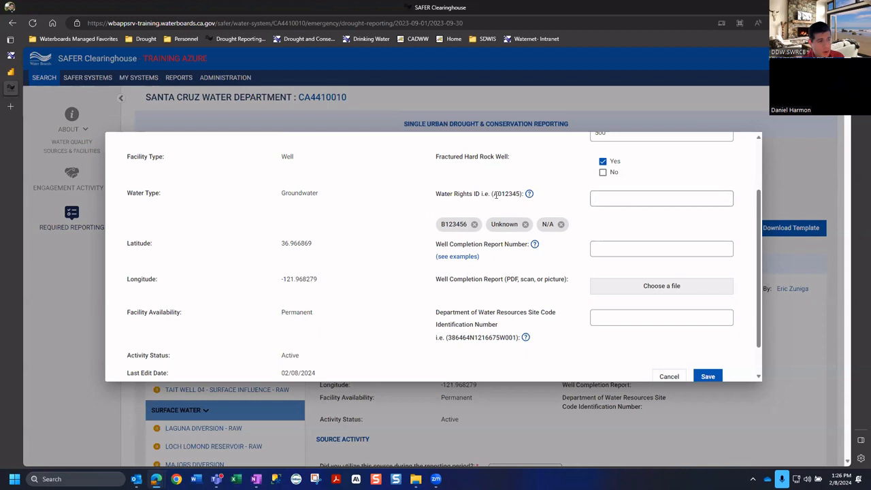
double_click(496, 194)
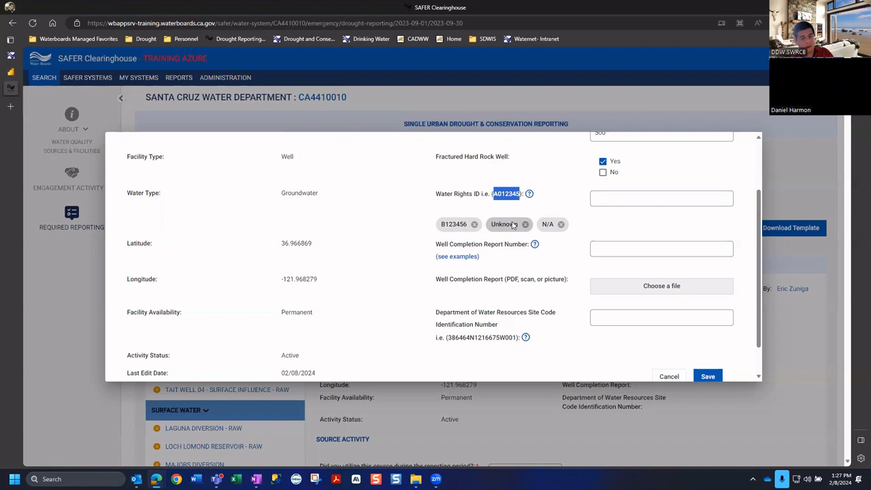
click(548, 210)
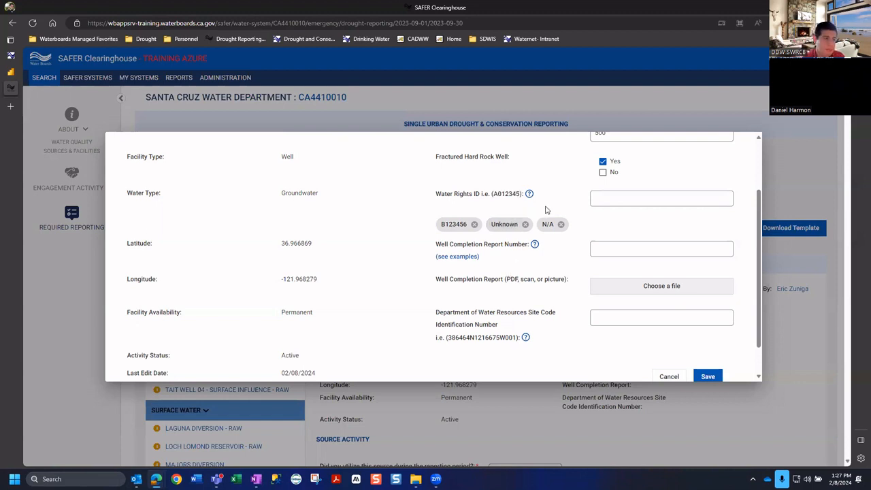
Read the help note for Well Completion Report Number and highlight the Well Completion Report file label
scroll(597, 244, down, 1)
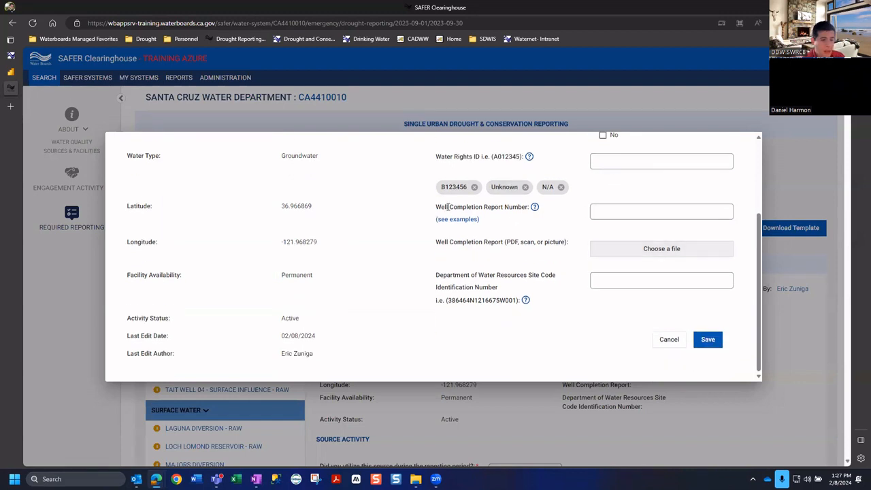
click(535, 207)
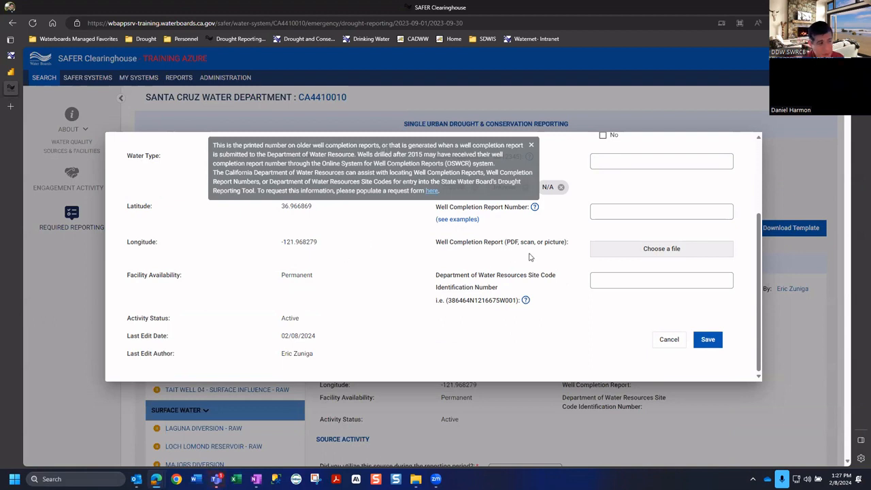
click(446, 247)
triple_click(458, 245)
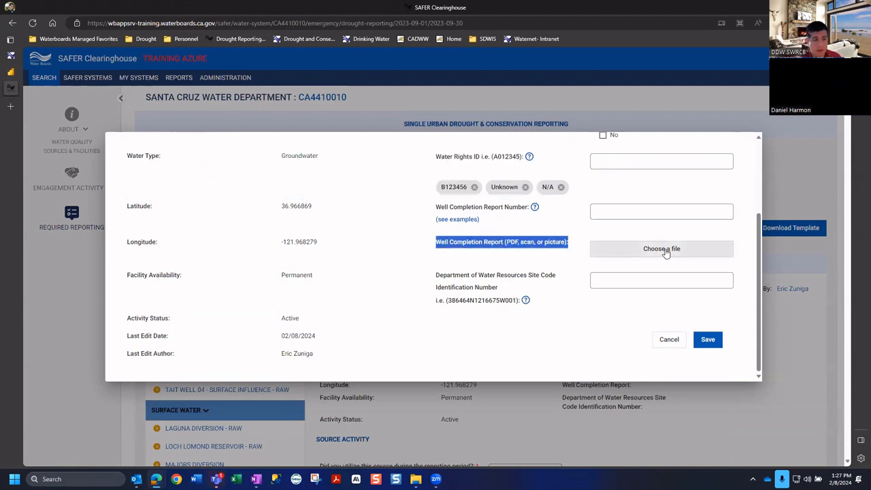
Examine the sample Well Completion Report PDF for where report numbers are located, and return to the report number field
click(633, 214)
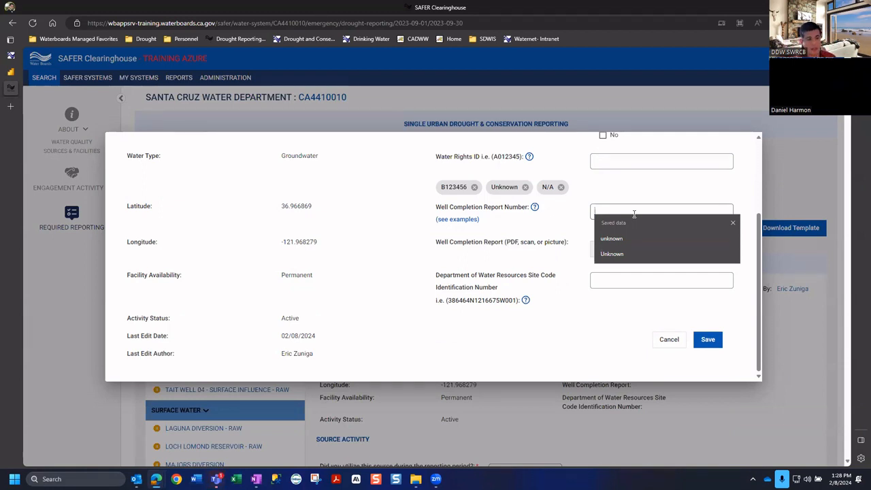
click(576, 217)
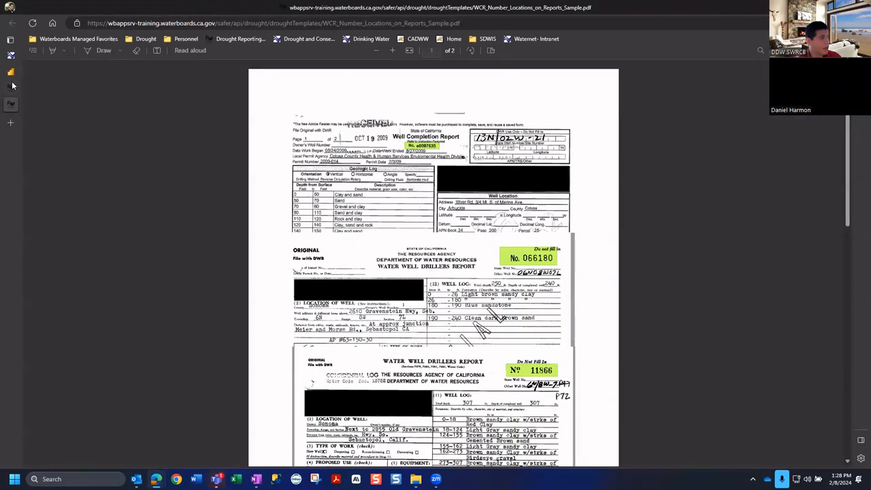
click(11, 88)
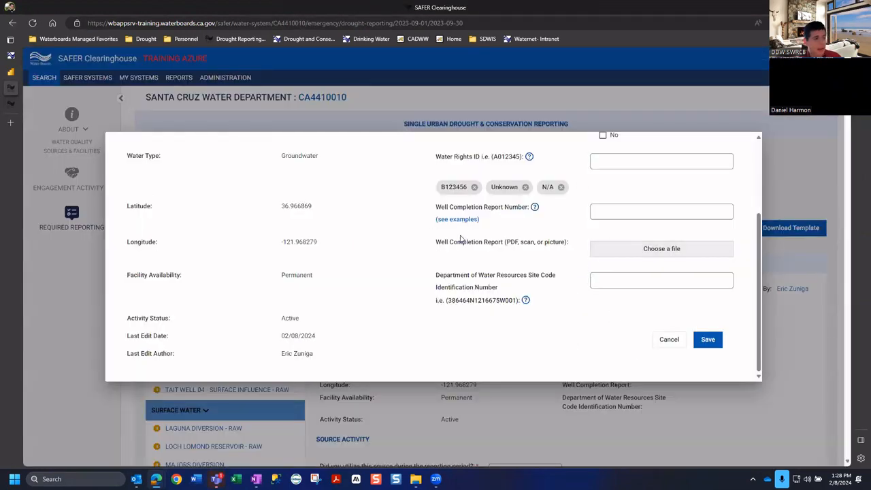
click(10, 105)
scroll(434, 211, down, 5)
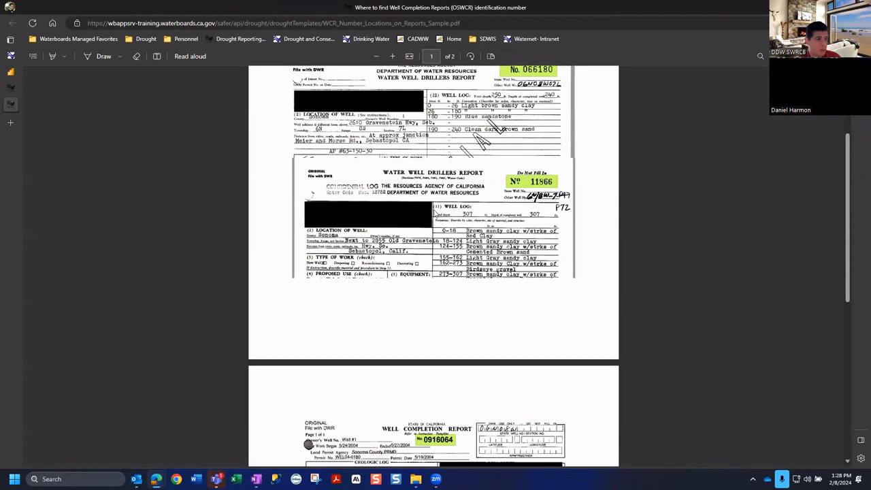
scroll(436, 214, up, 3)
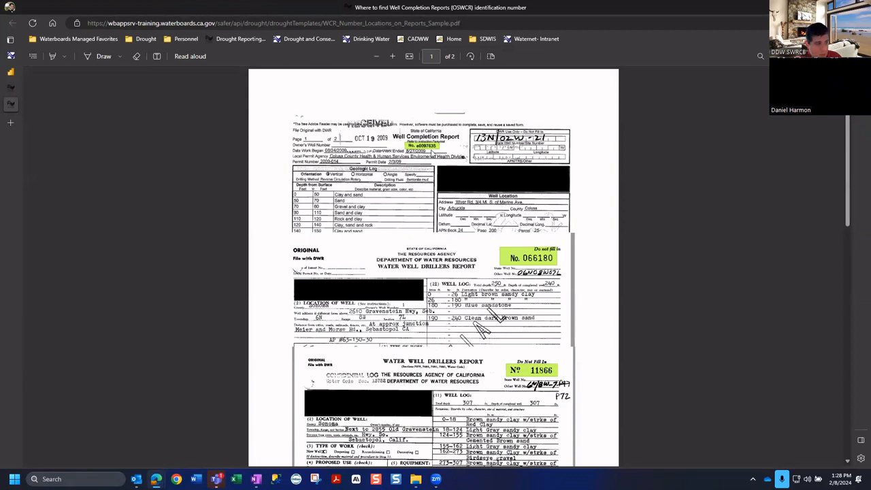
scroll(420, 162, down, 4)
scroll(417, 158, up, 2)
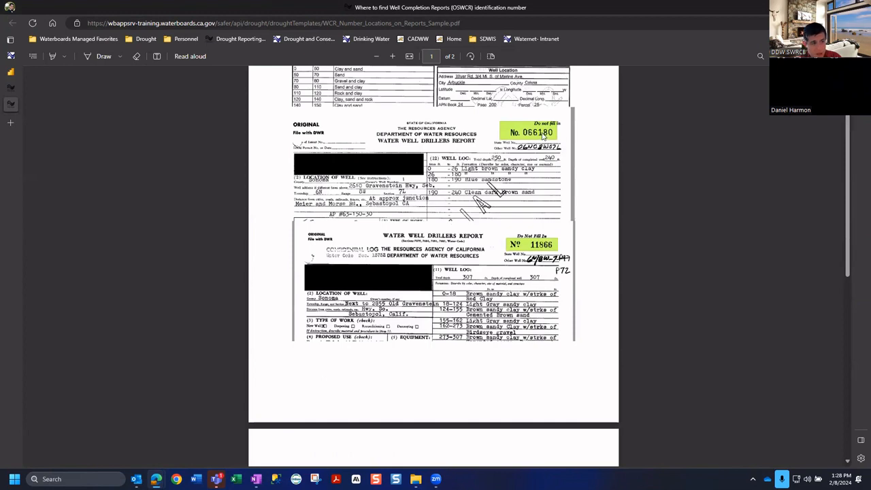
scroll(548, 183, down, 2)
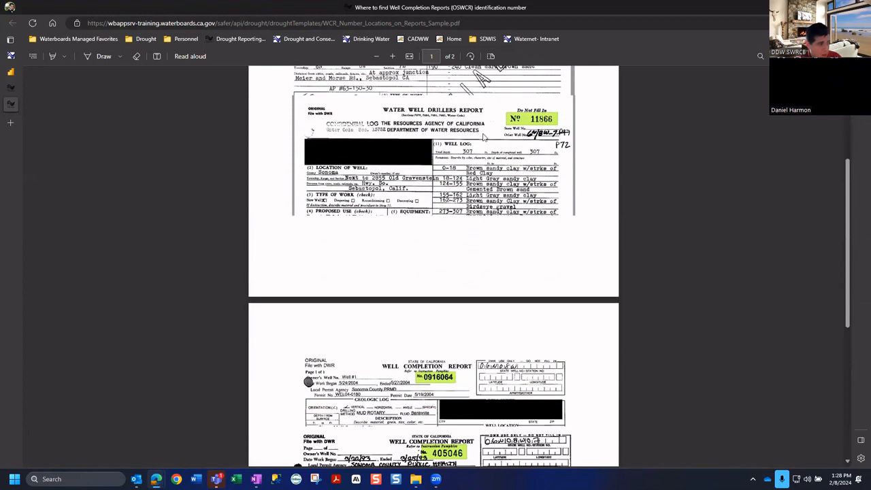
scroll(512, 135, down, 3)
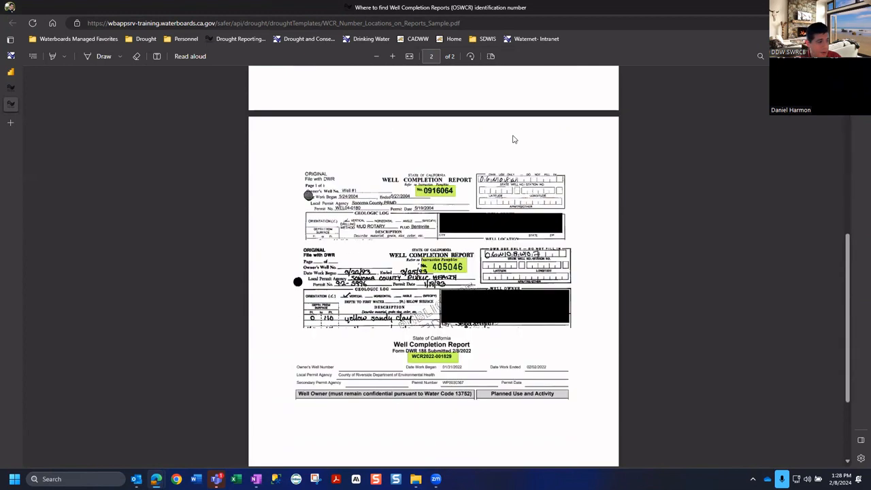
scroll(477, 135, down, 1)
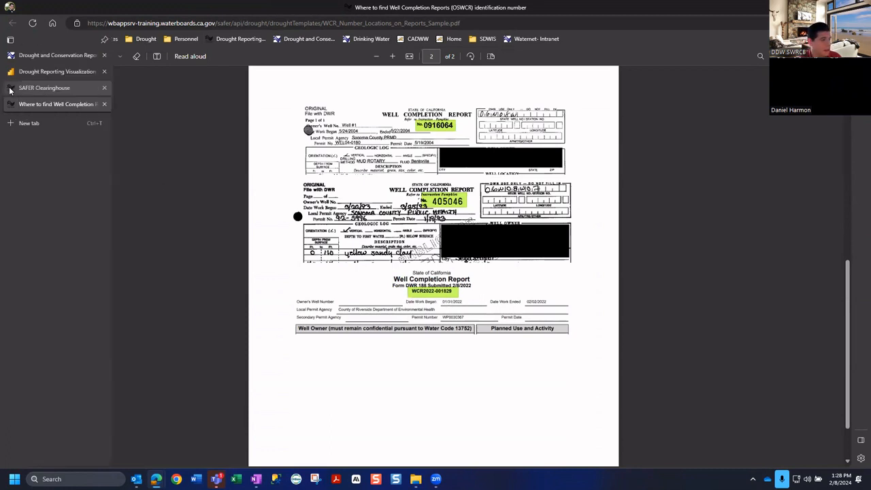
click(41, 88)
click(612, 210)
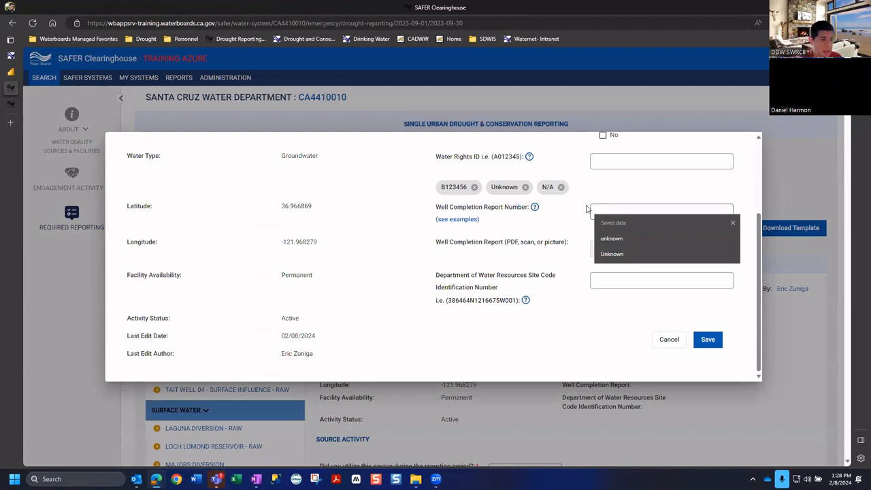
Revisit the Well Completion Report Number examples and return to the empty report number field in the source form
click(458, 219)
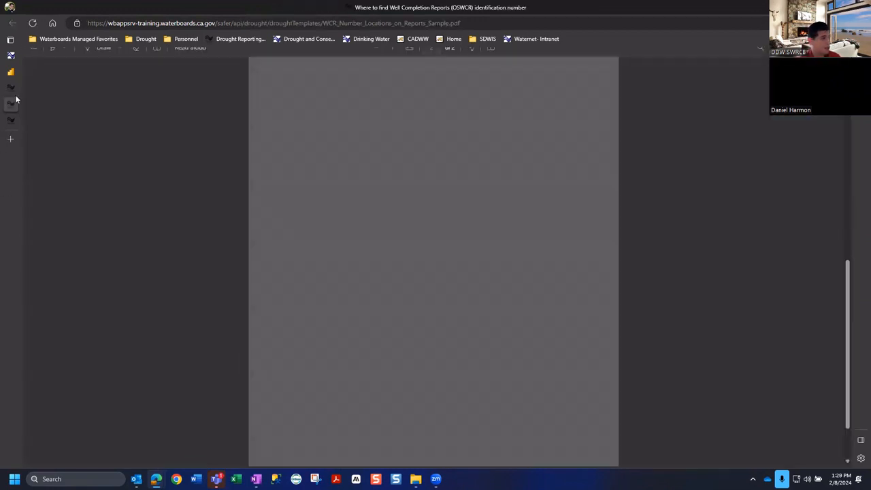
mouse_move(17, 100)
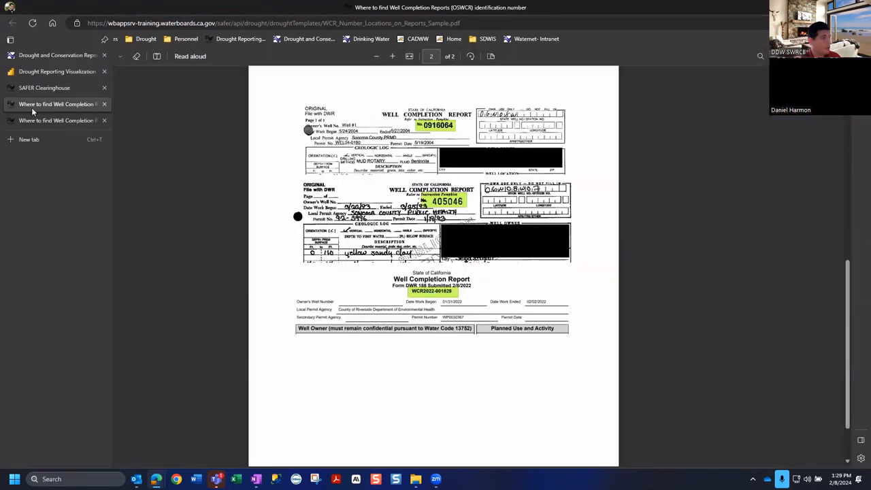
click(49, 89)
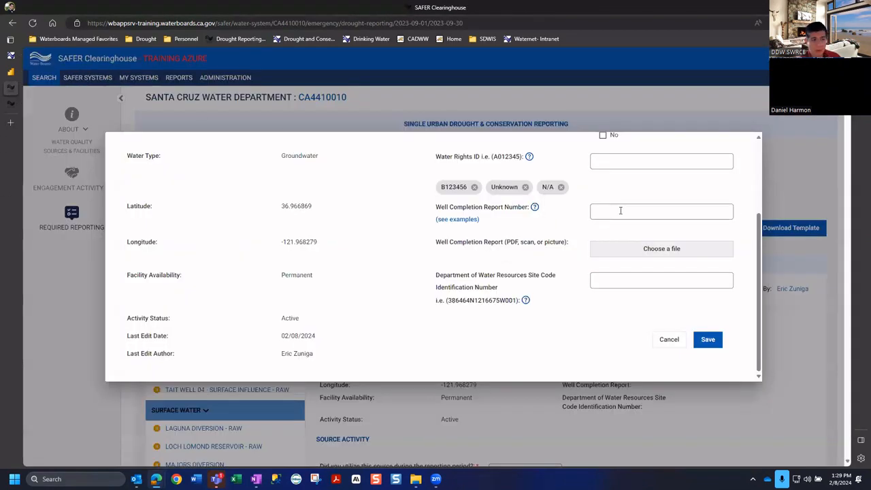
click(620, 211)
click(549, 227)
click(468, 220)
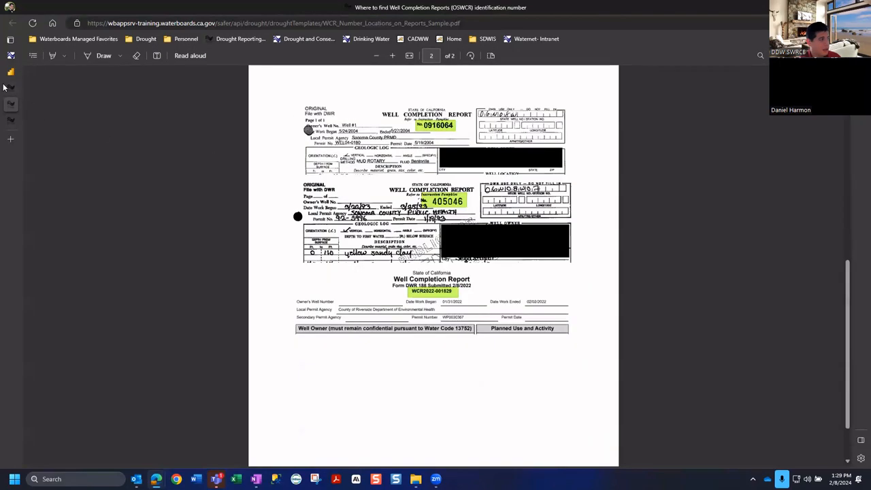
mouse_move(13, 102)
click(49, 88)
click(612, 213)
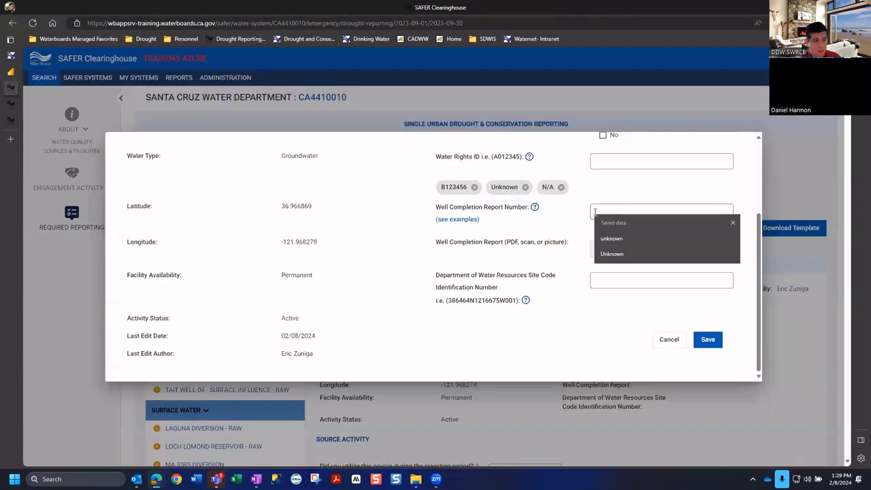
Attach "20230718_workshop video.pdf" as the Well Completion Report and save the source information
click(605, 372)
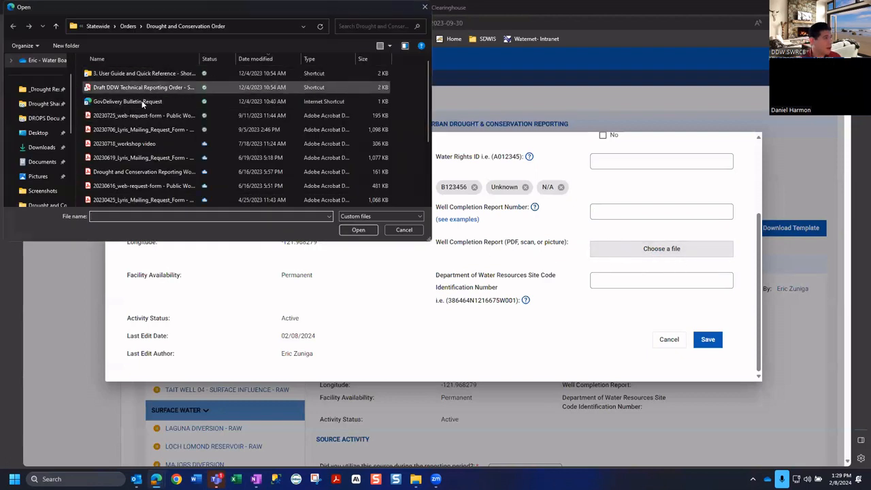
click(137, 87)
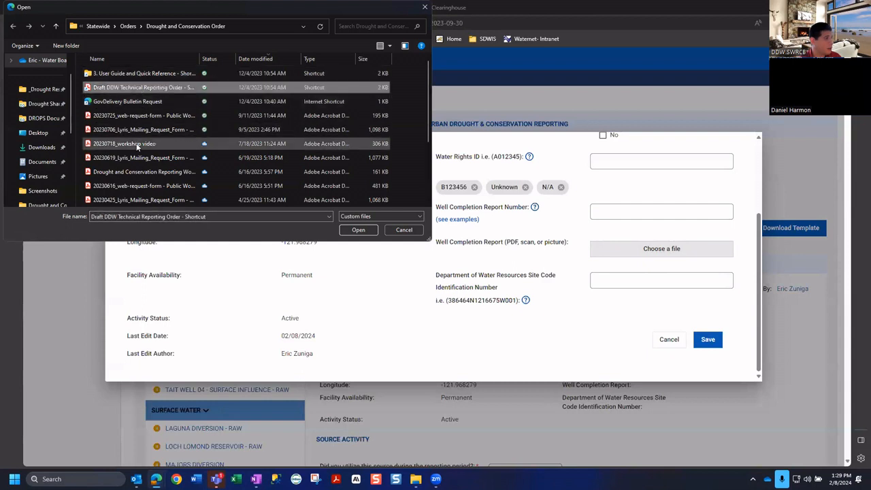
click(138, 145)
click(358, 229)
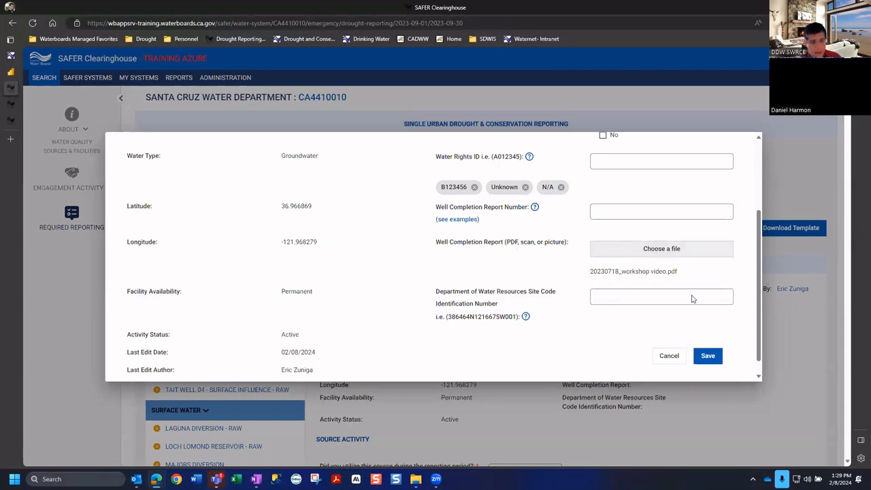
click(708, 356)
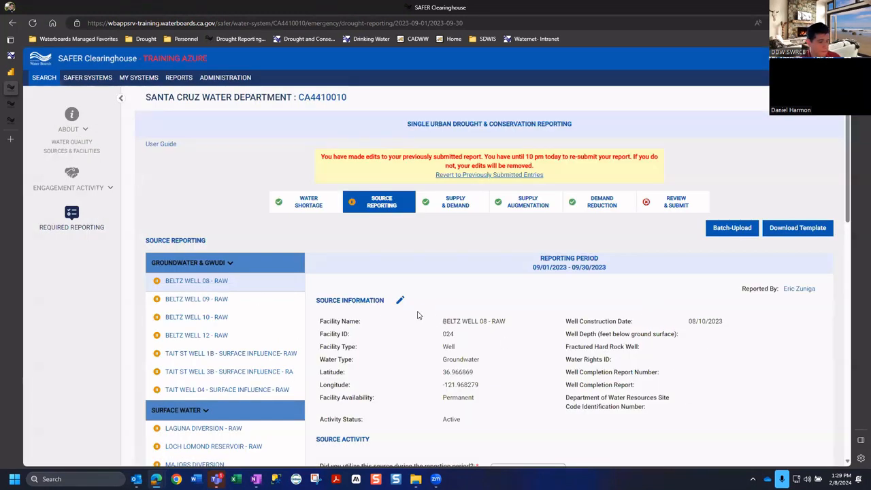
Review the saved source information for BELTZ WELL 08 - RAW and view the attached Well Completion Report PDF
scroll(460, 322, down, 3)
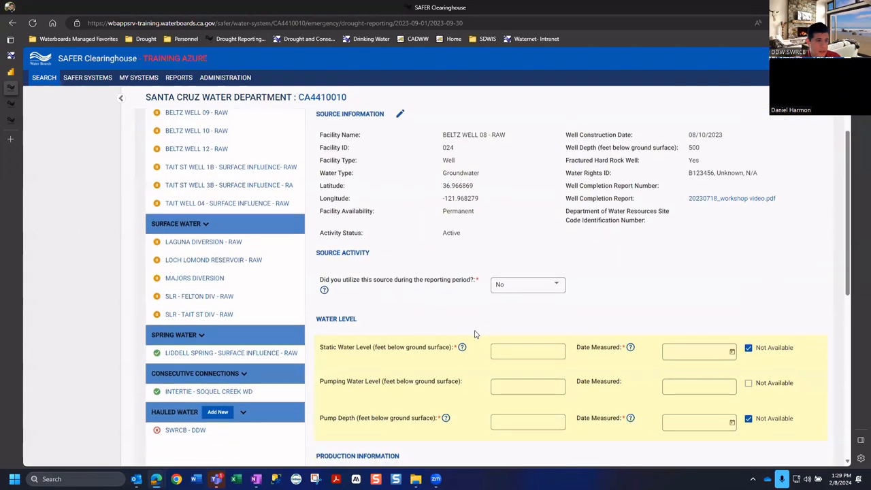
scroll(612, 321, up, 2)
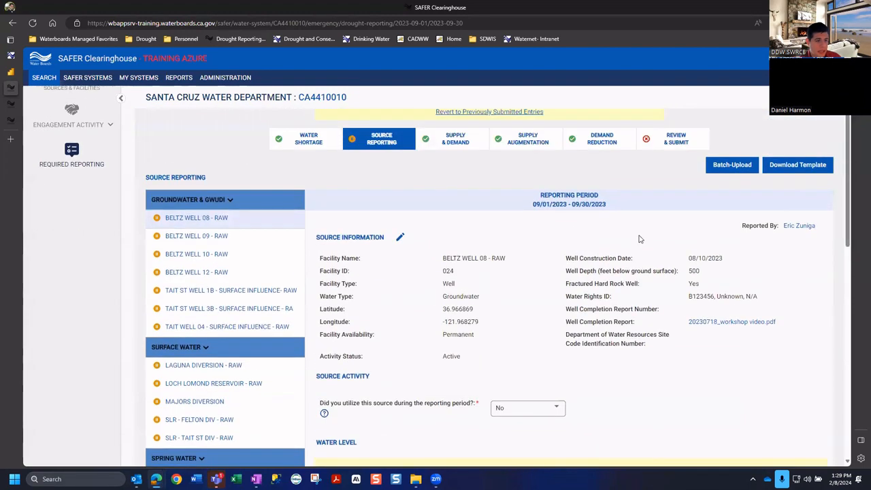
click(733, 322)
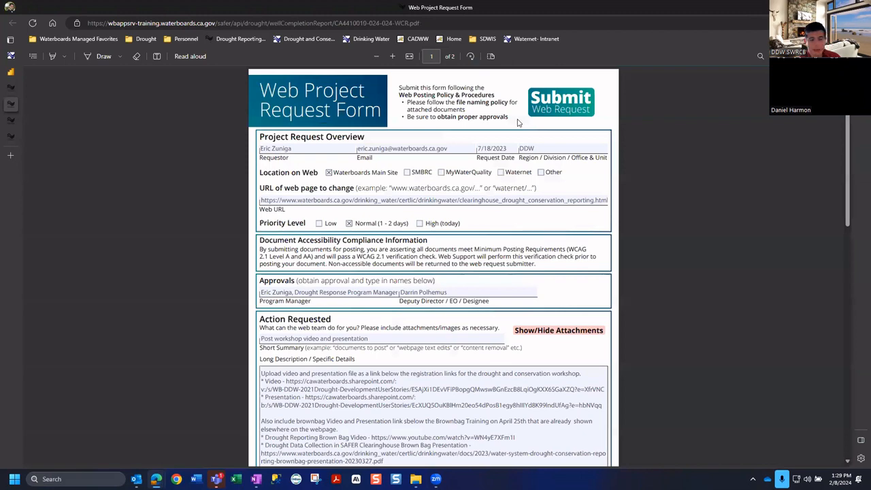
click(12, 88)
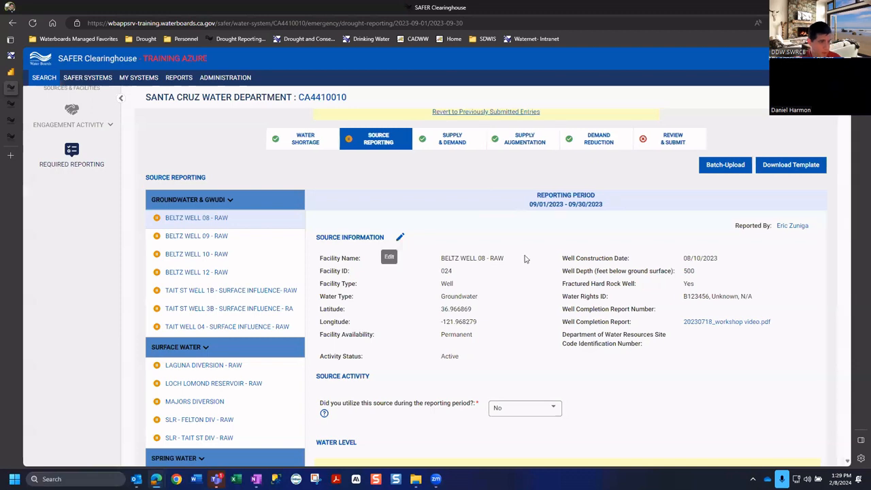
Reopen the source information for editing and inspect the Department of Water Resources Site Code Identification Number field
scroll(599, 293, down, 1)
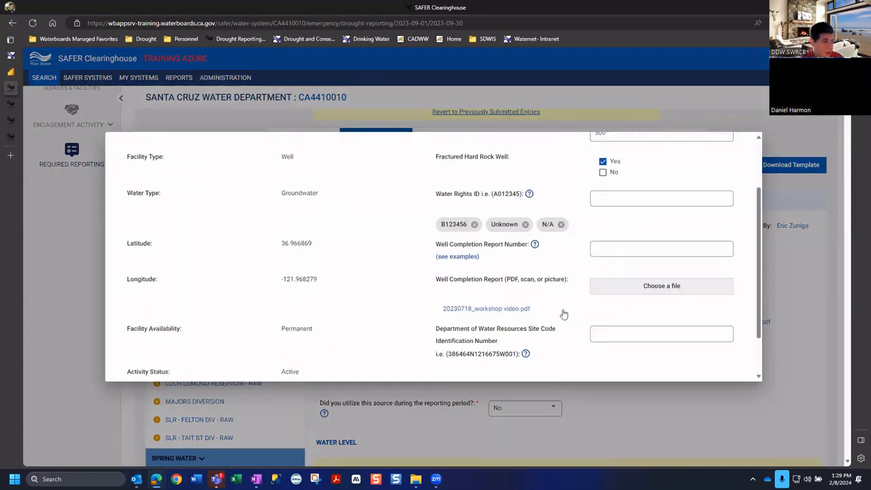
scroll(563, 313, down, 1)
click(620, 281)
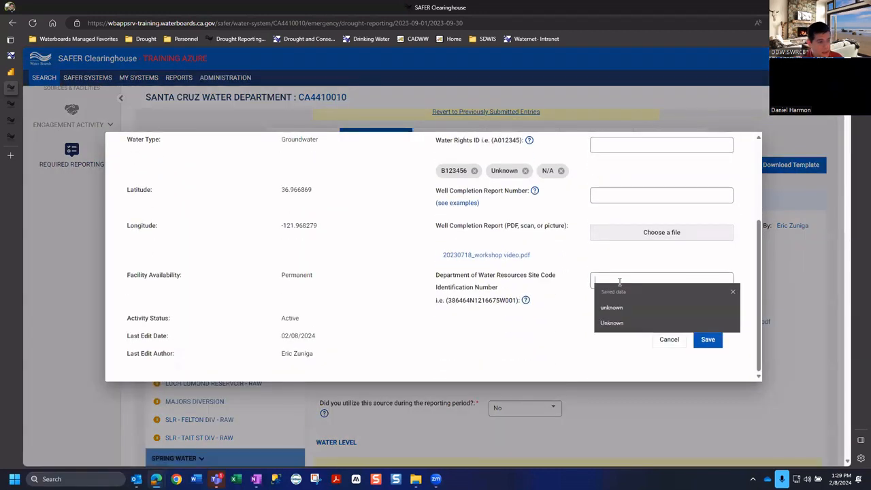
click(594, 196)
click(596, 282)
double_click(446, 276)
click(500, 275)
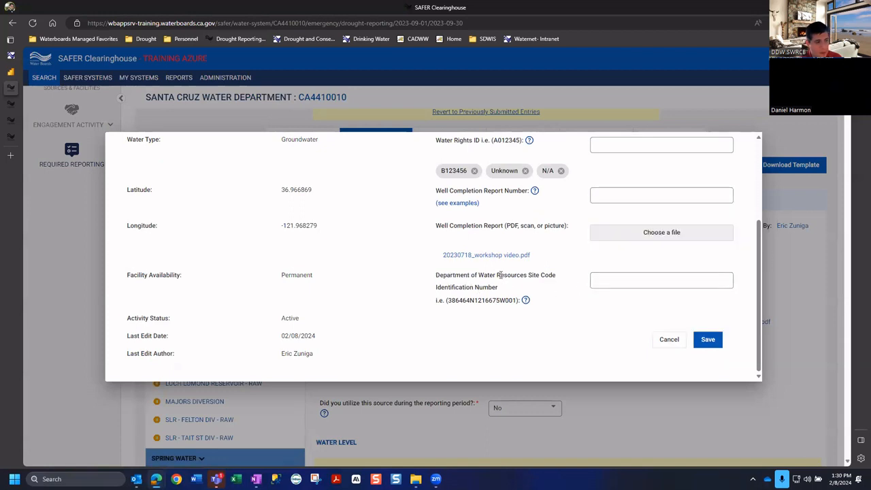
Read the help texts for the Department of Water Resources Site Code and the Well Completion Report Number fields
click(526, 300)
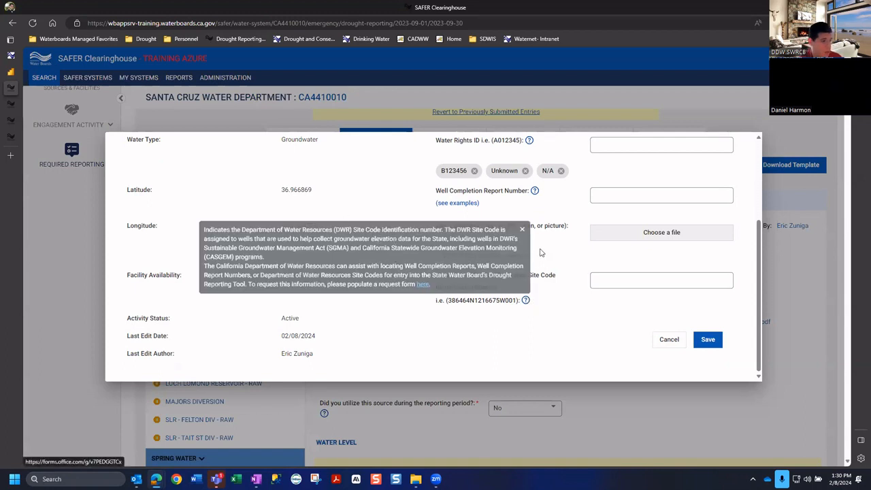
click(584, 301)
click(535, 191)
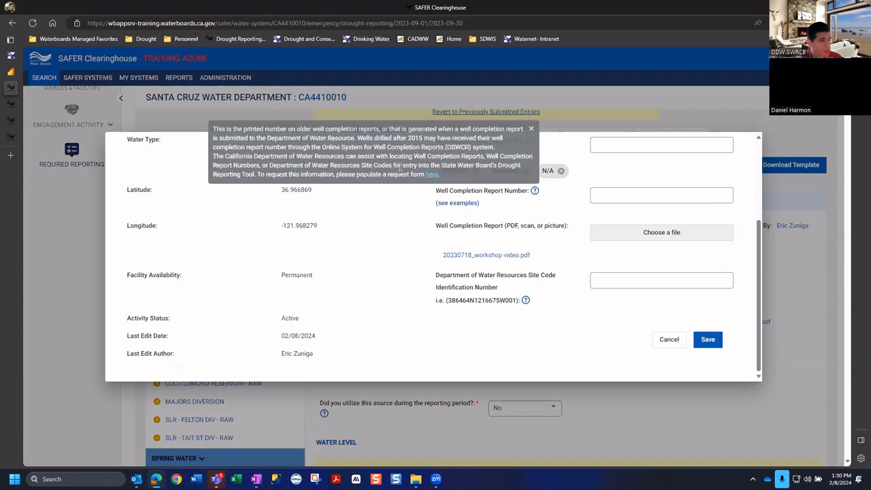
click(524, 302)
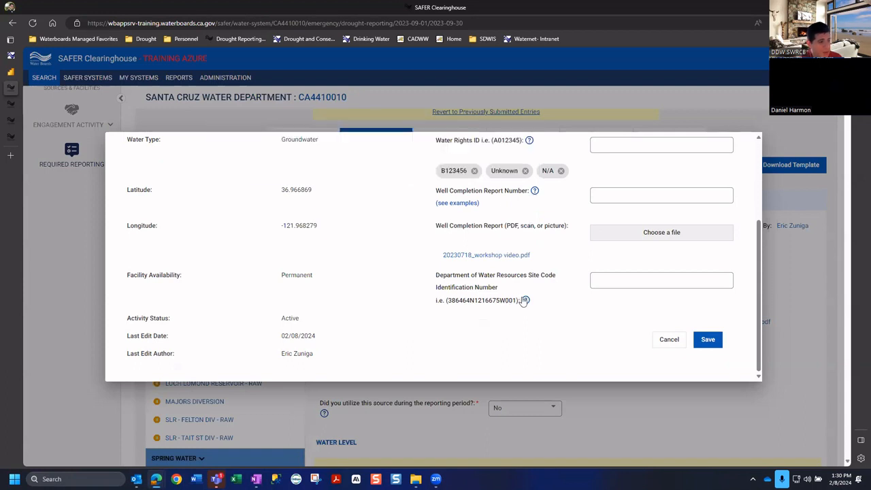
click(525, 300)
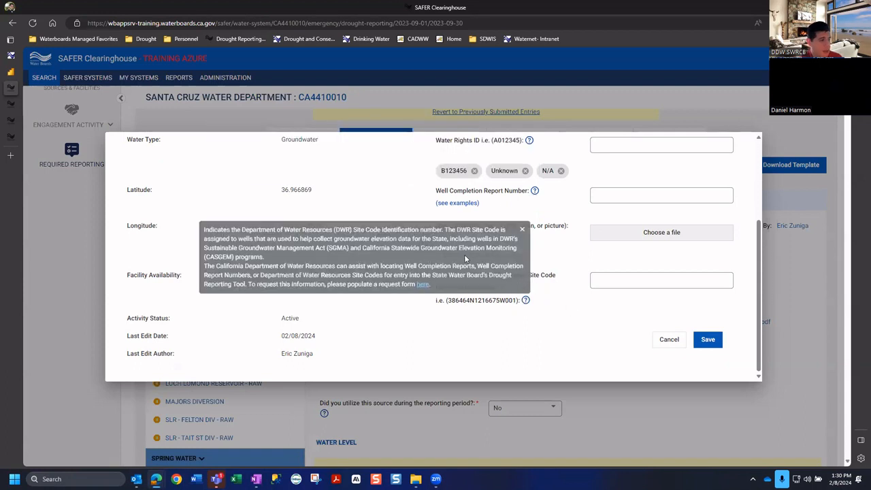
Open the Well Completion Report and Department of Water Resources Site Code Requests Form and review its questions
click(423, 285)
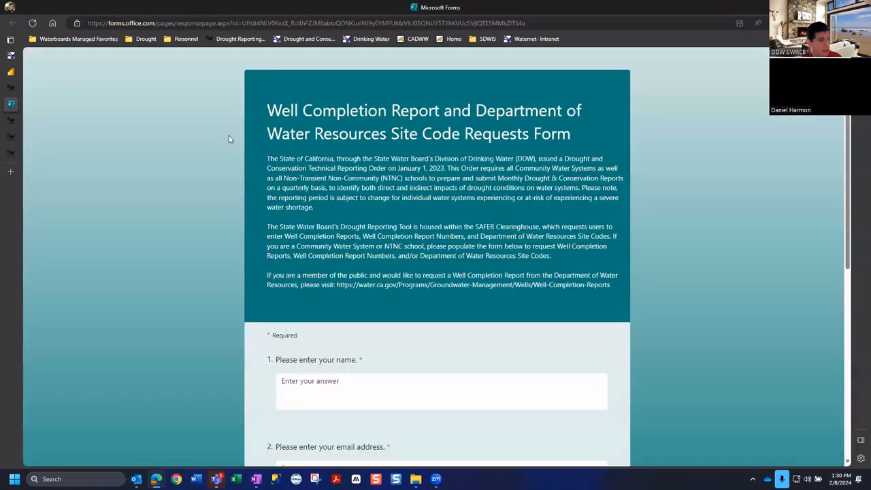
scroll(408, 327, down, 5)
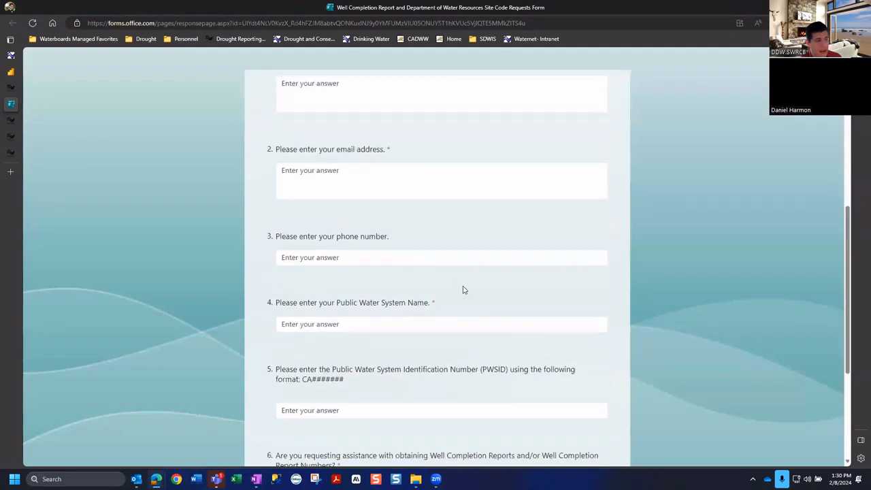
scroll(463, 286, down, 3)
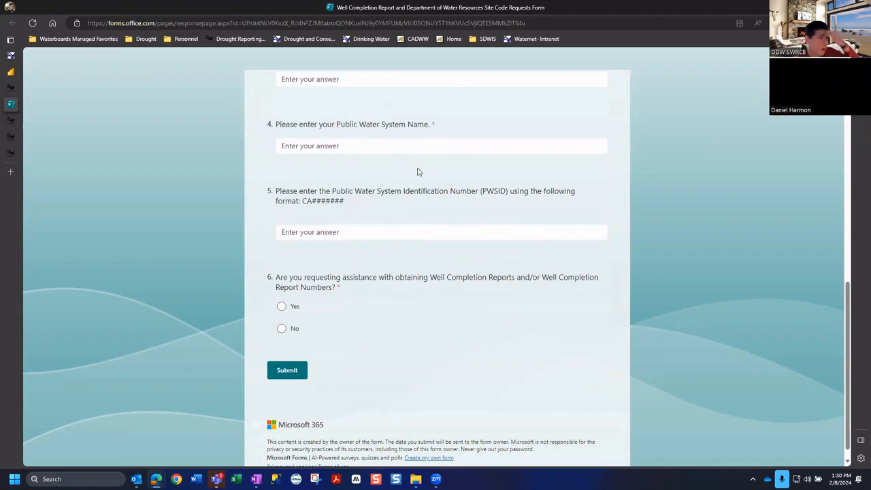
scroll(418, 172, down, 1)
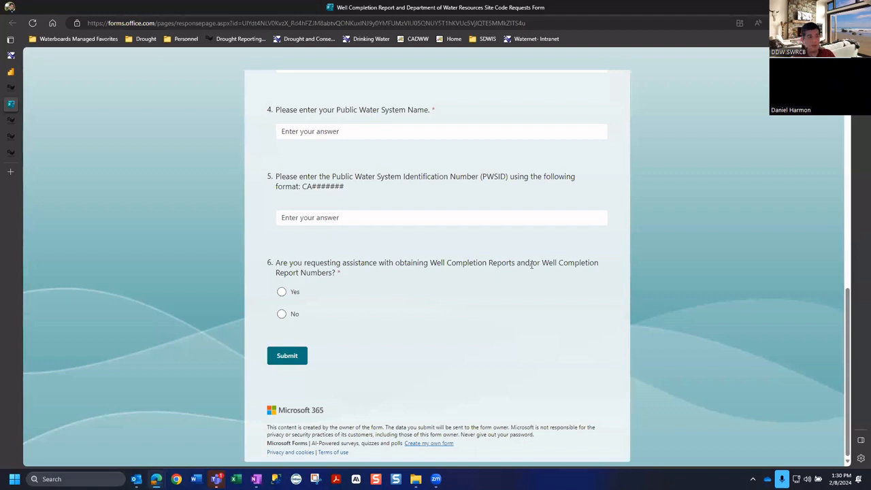
Return to the source information form in SAFER Clearinghouse and close it without saving changes
click(17, 89)
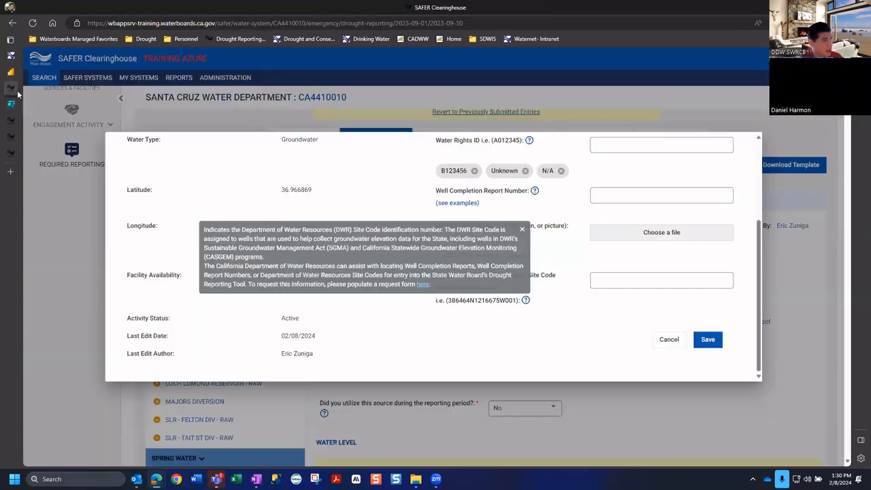
click(670, 341)
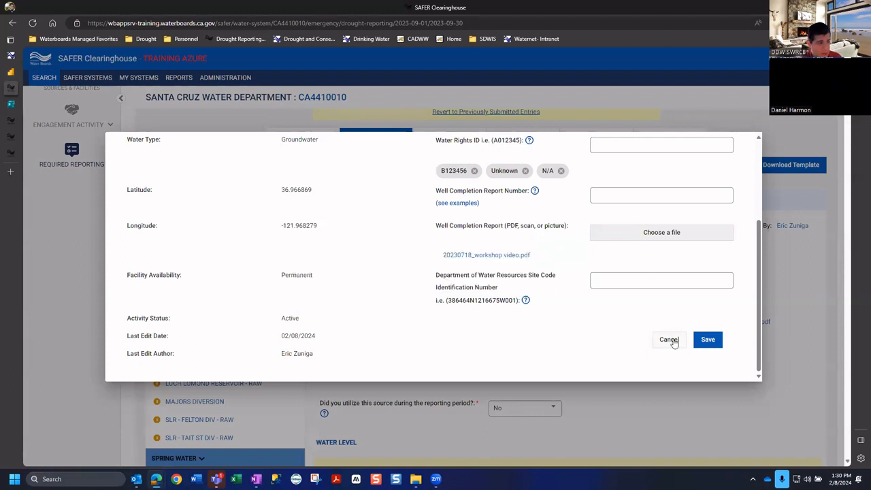
click(671, 341)
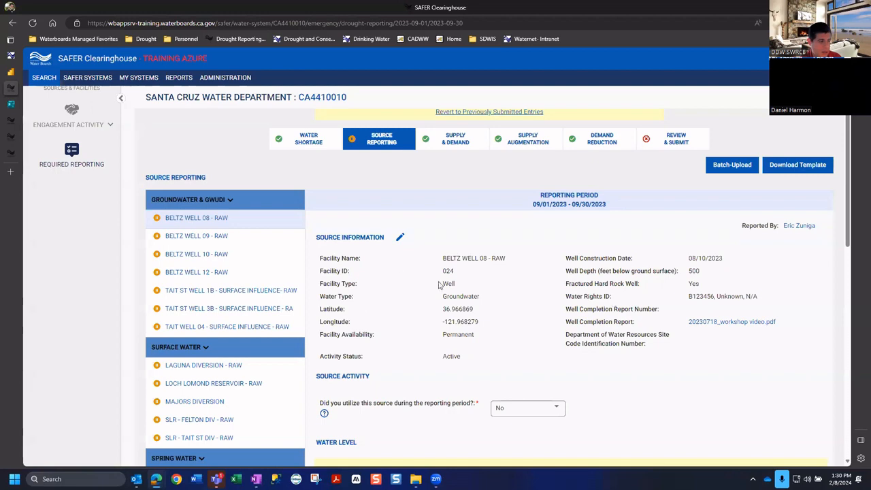
click(401, 239)
scroll(366, 278, down, 3)
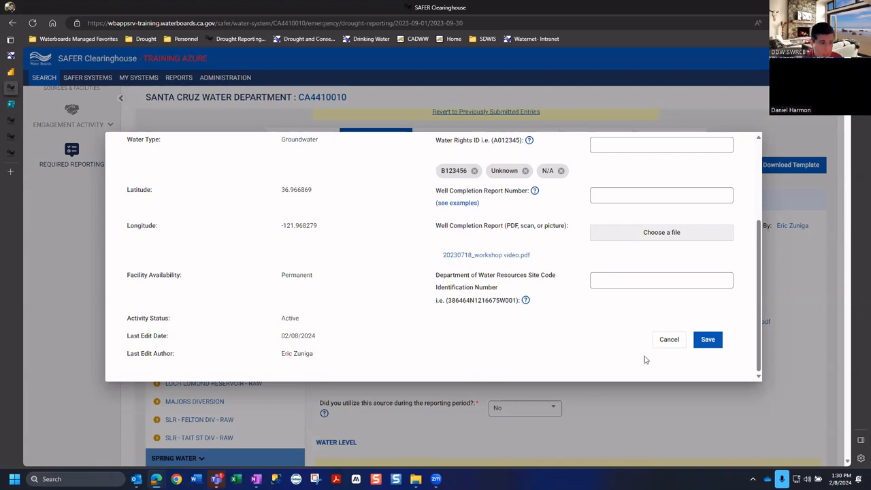
click(671, 341)
Look over the BELTZ WELL 08 - RAW report sections and view the contact information of the person who reported it
scroll(800, 256, down, 9)
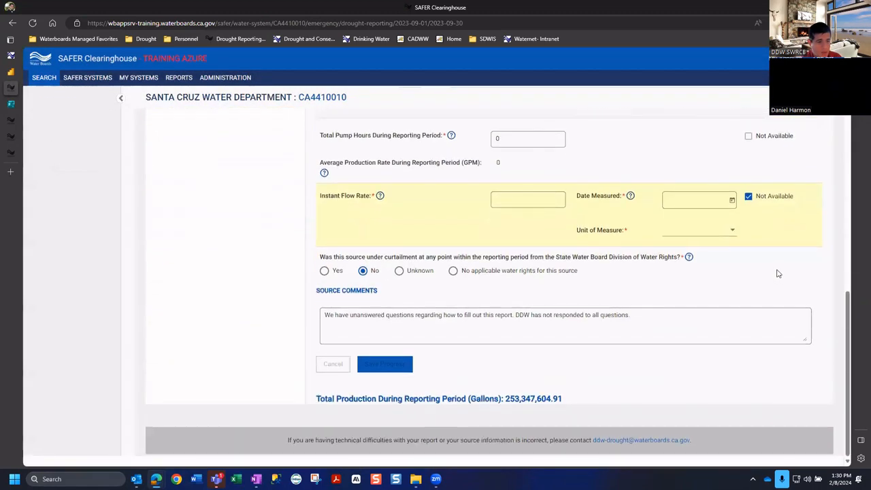
scroll(778, 275, up, 10)
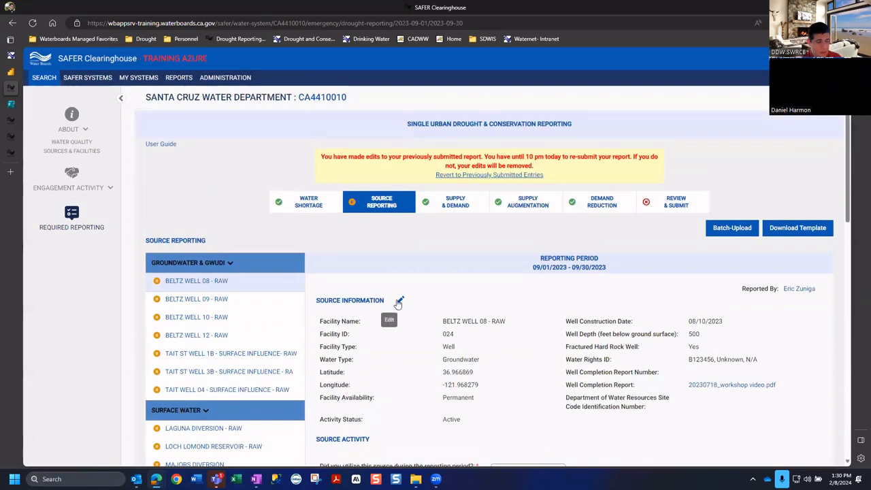
scroll(759, 325, down, 4)
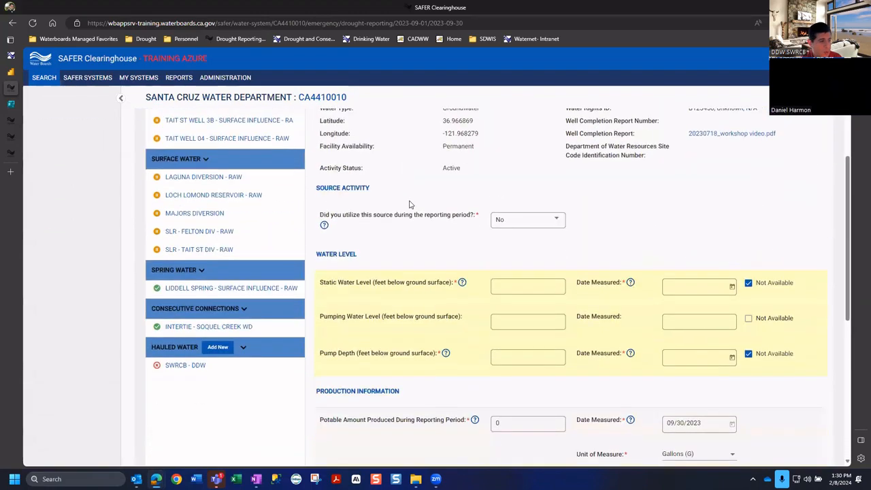
scroll(564, 258, down, 3)
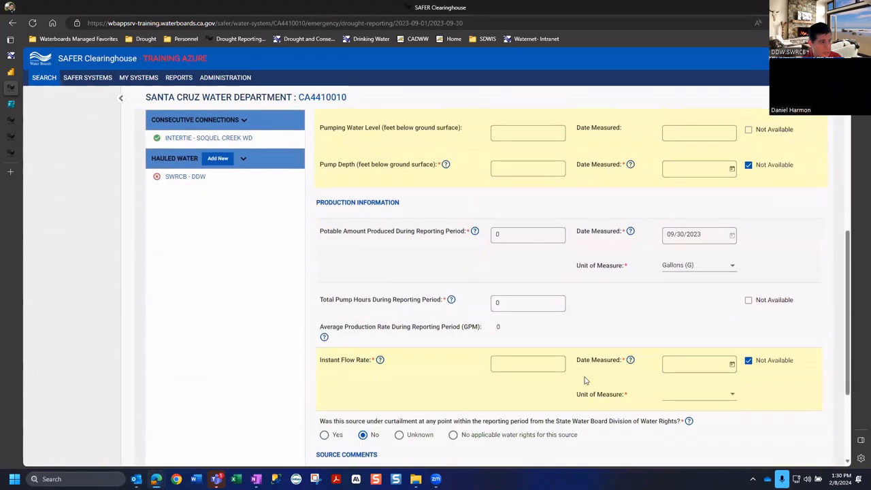
scroll(667, 374, up, 10)
click(794, 290)
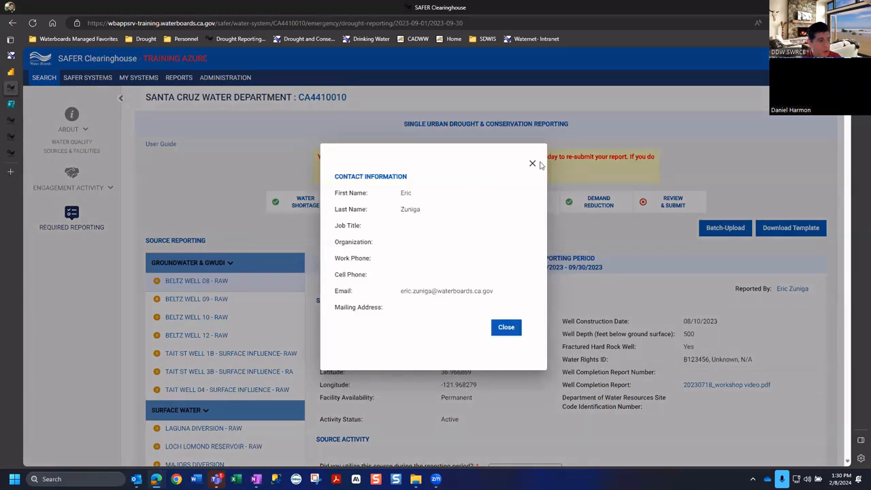
click(533, 161)
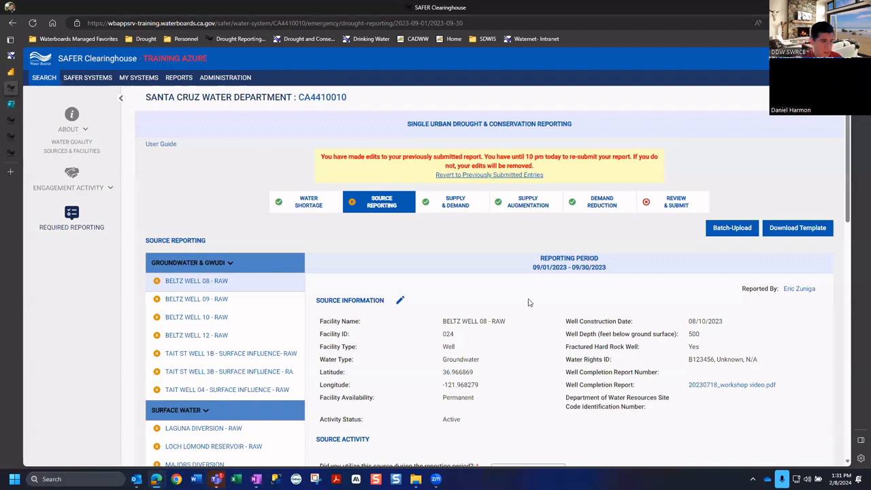
scroll(542, 291, down, 1)
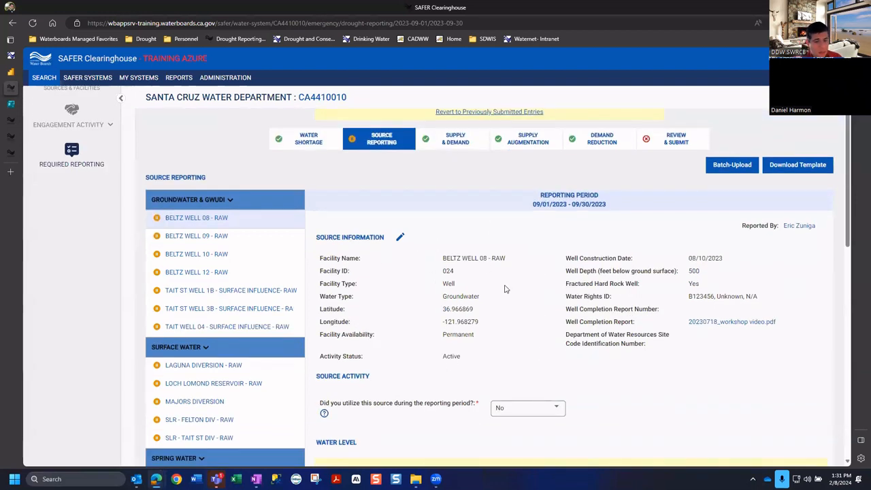
Switch the answer on utilizing the source during the reporting period to Yes and back to No to compare the required fields
scroll(686, 296, down, 4)
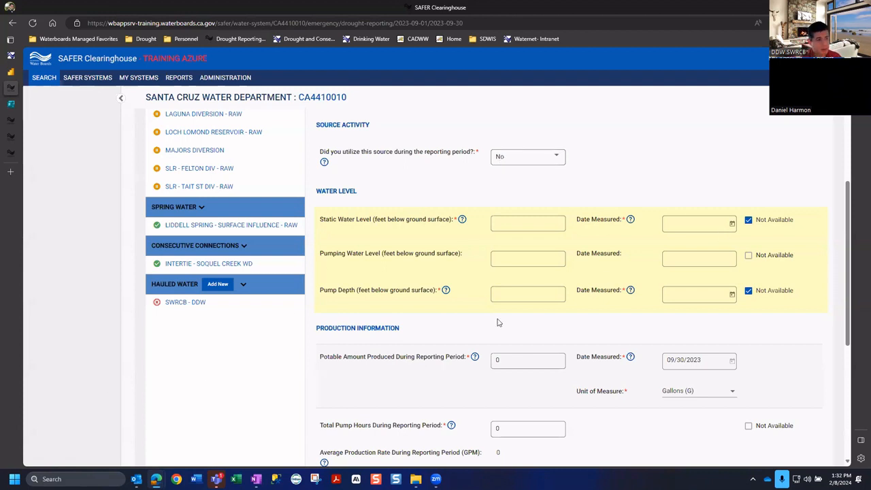
click(517, 162)
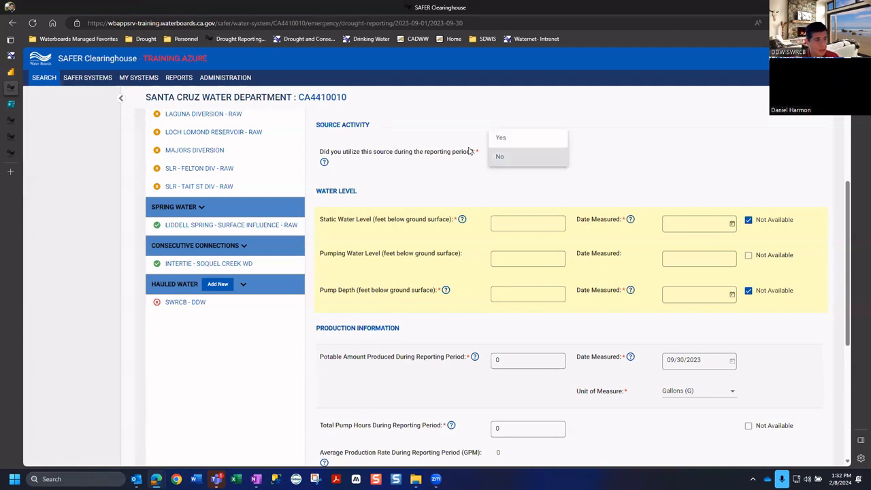
click(586, 160)
click(536, 159)
click(526, 137)
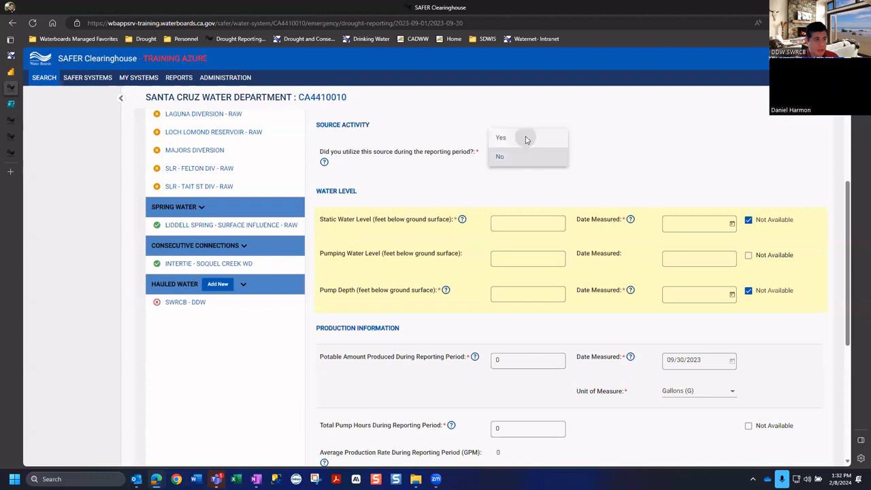
click(532, 163)
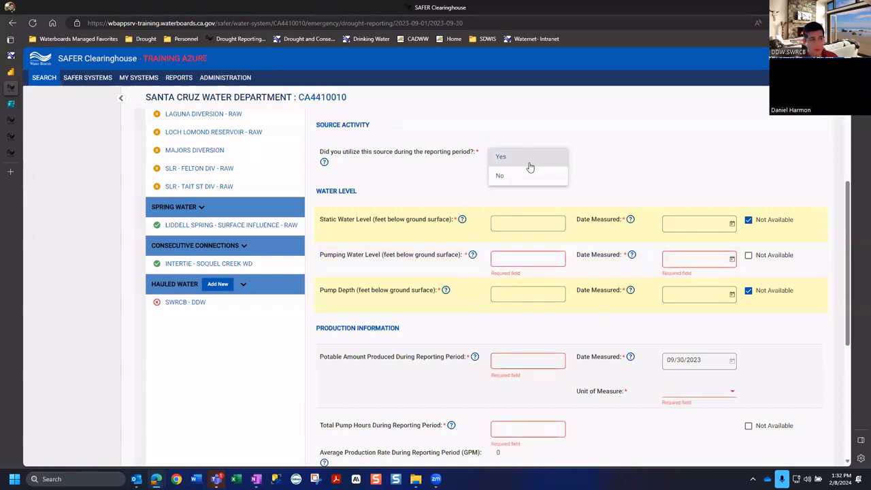
click(603, 146)
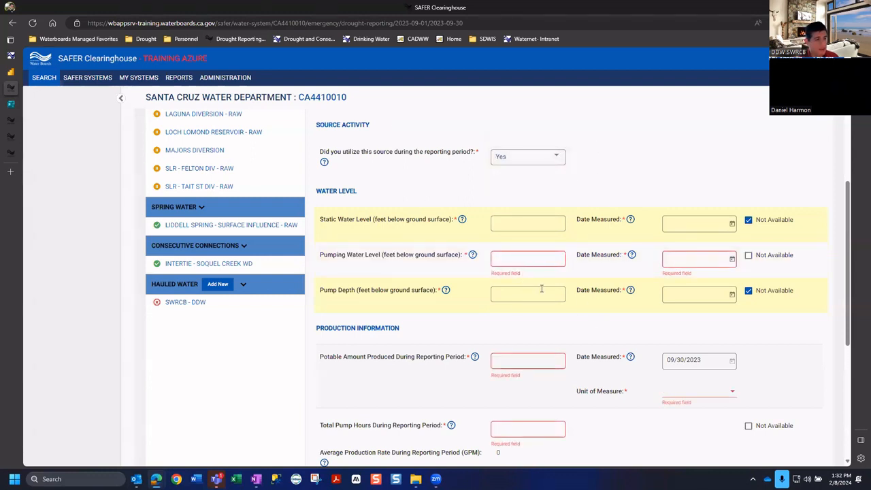
click(519, 163)
click(511, 181)
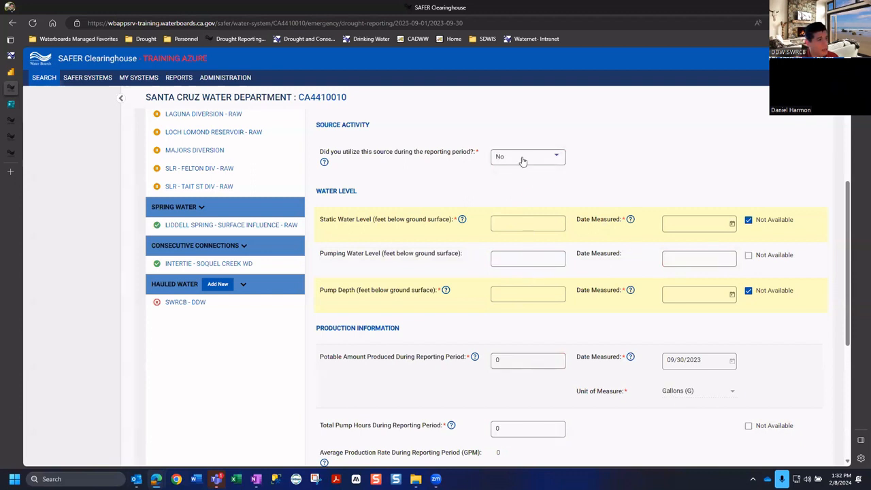
Examine the Static Water Level and Pumping Water Level fields in the water level section, highlighting their labels
scroll(442, 191, down, 1)
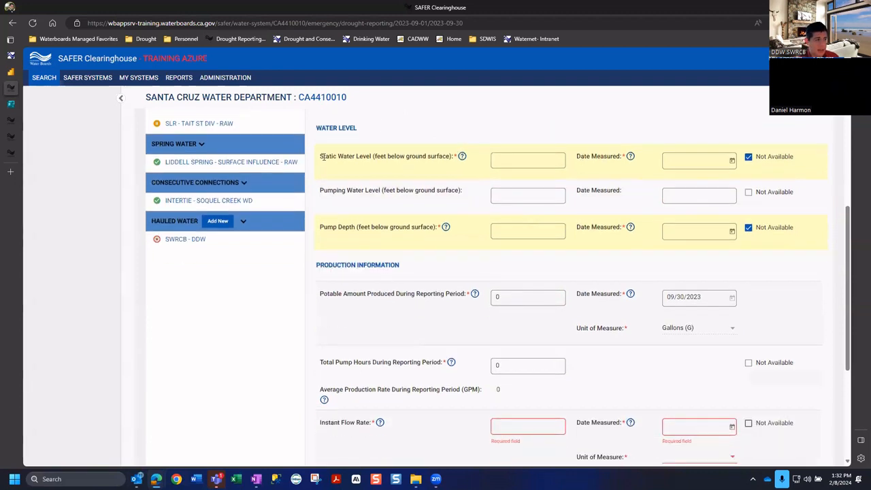
click(463, 156)
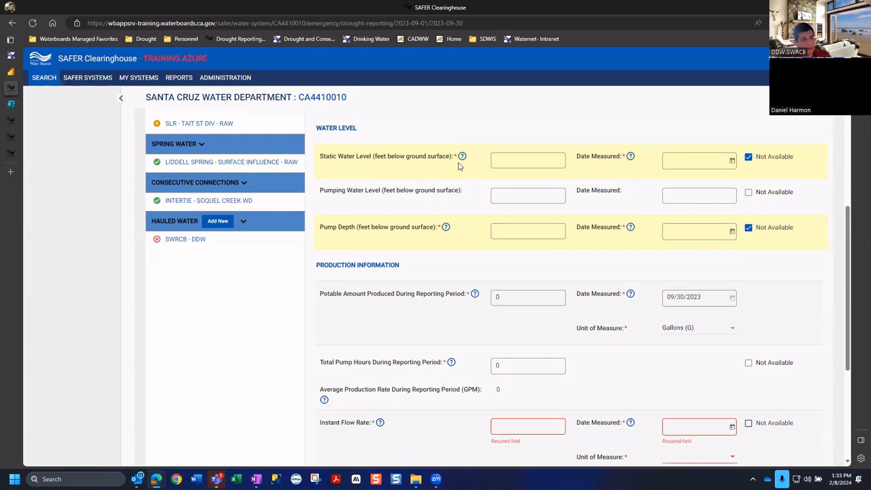
triple_click(358, 157)
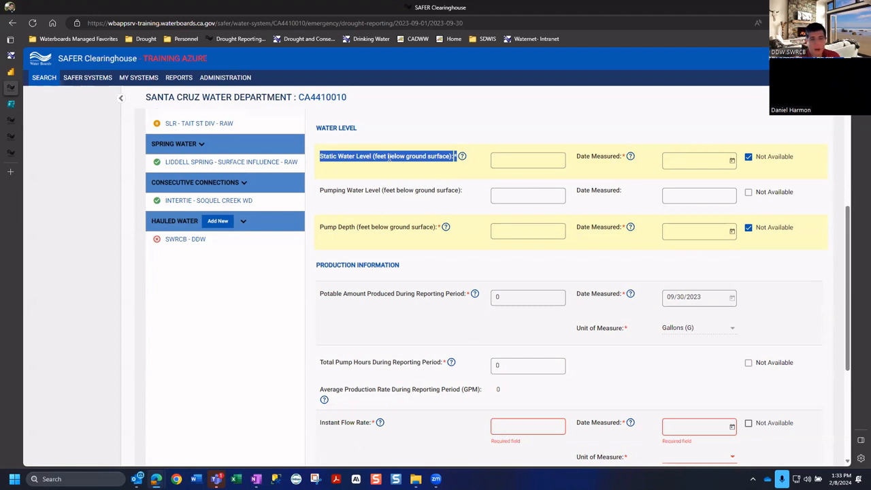
triple_click(343, 190)
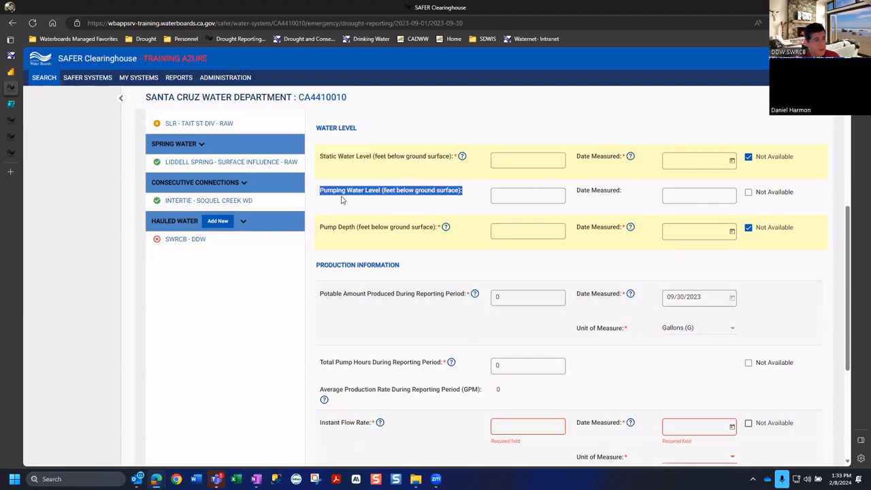
triple_click(356, 157)
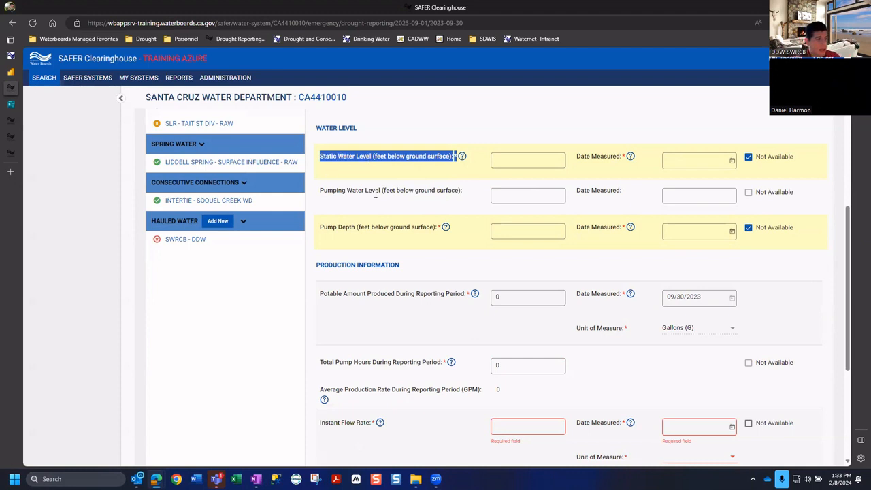
triple_click(373, 191)
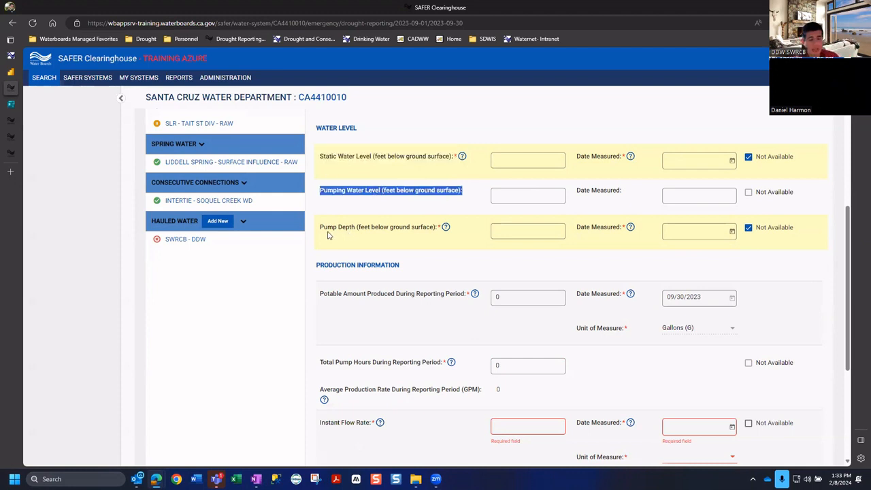
Compare the Pump Depth field with the Well Depth listed in the source information
scroll(477, 228, up, 3)
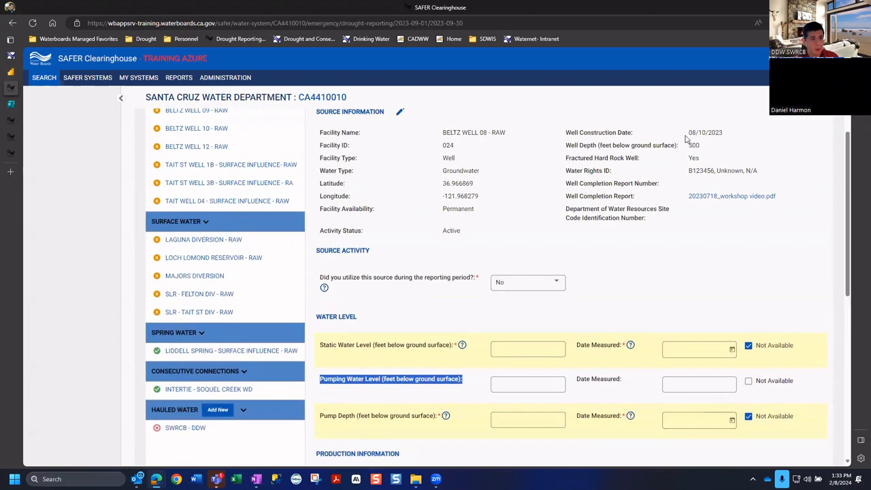
scroll(317, 266, down, 2)
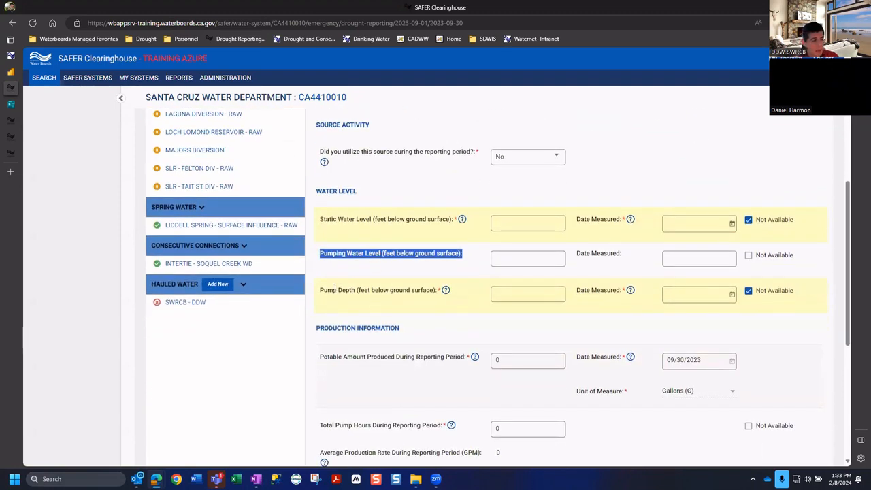
scroll(408, 303, up, 3)
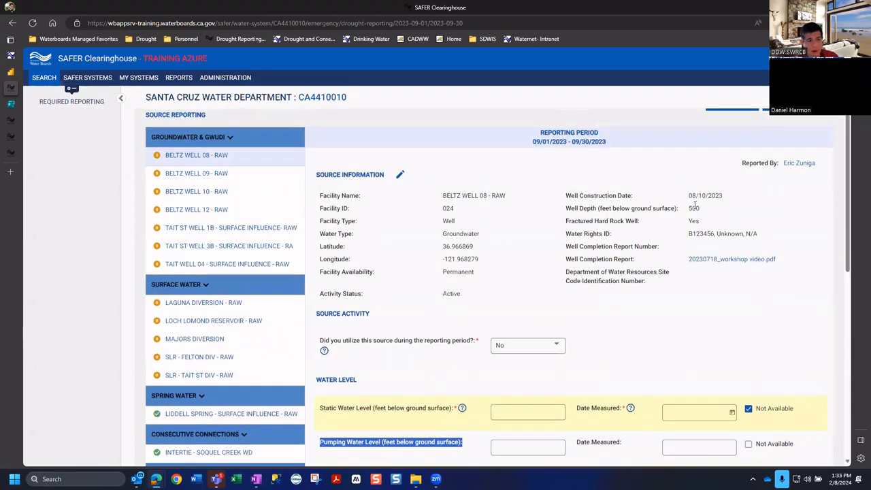
click(697, 211)
scroll(378, 302, down, 3)
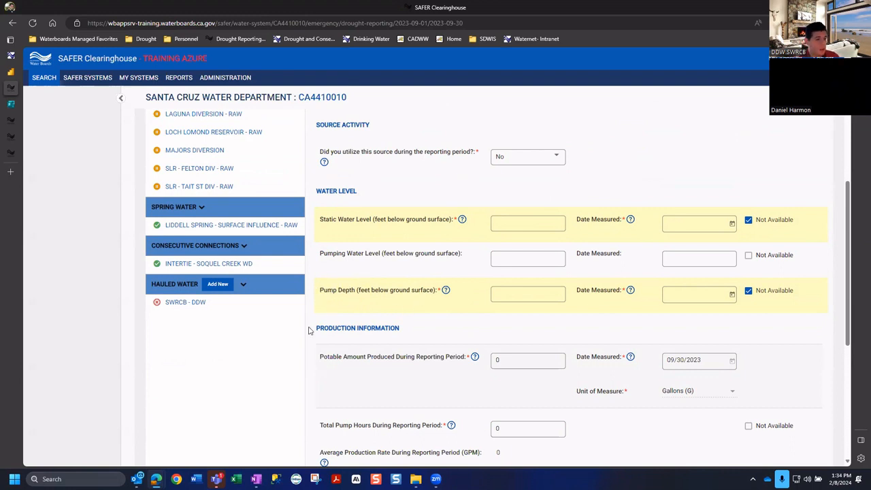
Check the Well Depth in the source information against the Static Water Level and Pumping Water Level fields
scroll(395, 299, up, 2)
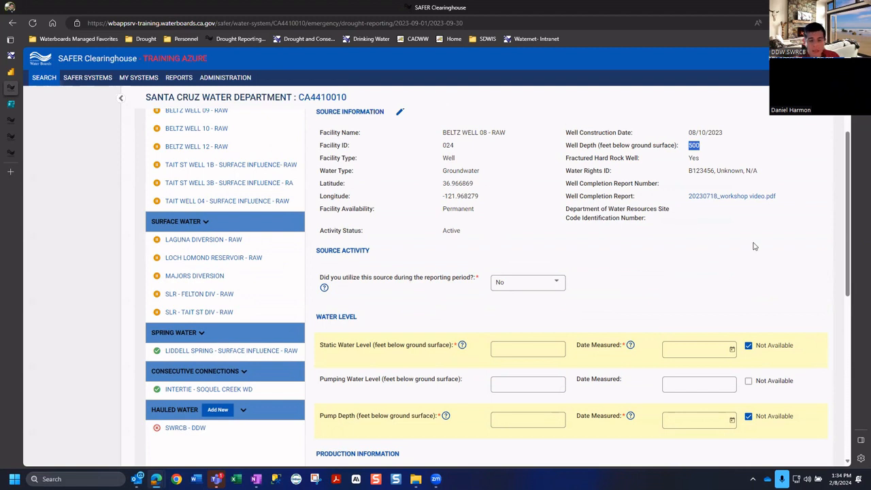
scroll(450, 280, down, 2)
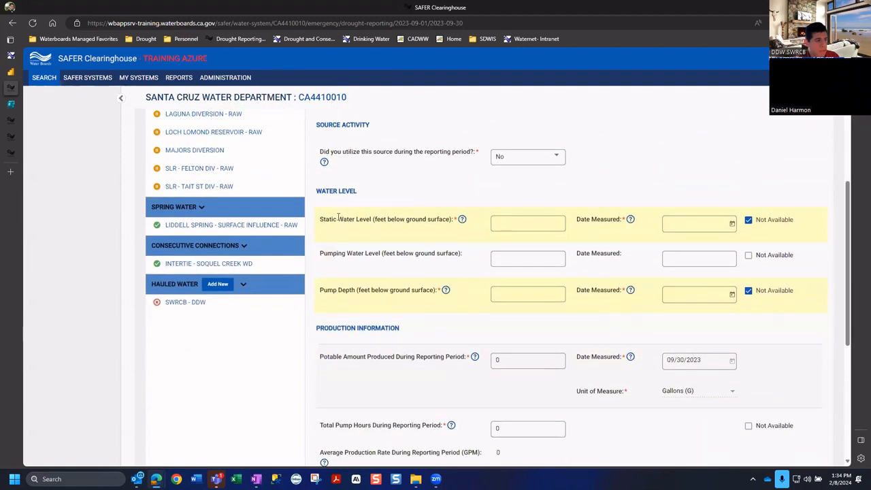
drag(319, 226, 422, 225)
click(321, 233)
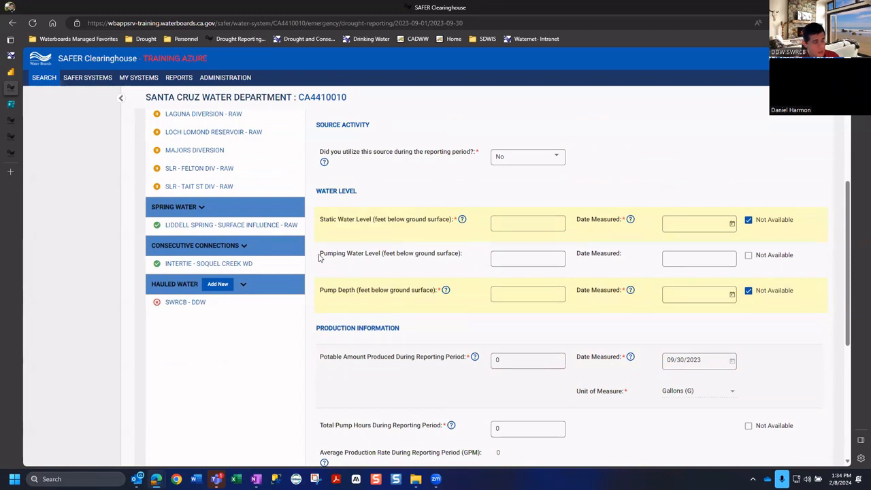
drag(319, 253, 396, 256)
click(394, 257)
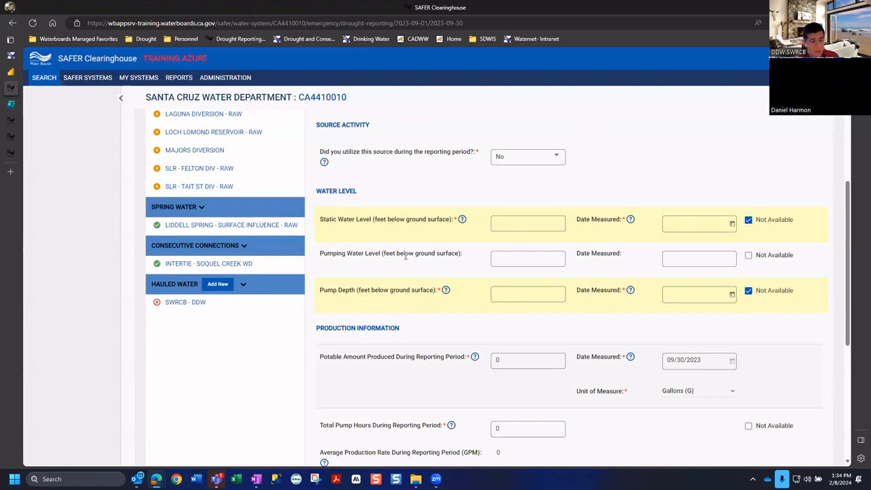
Answer Yes to utilizing the source during the reporting period and enter a Static Water Level of 50 feet
click(524, 164)
click(504, 138)
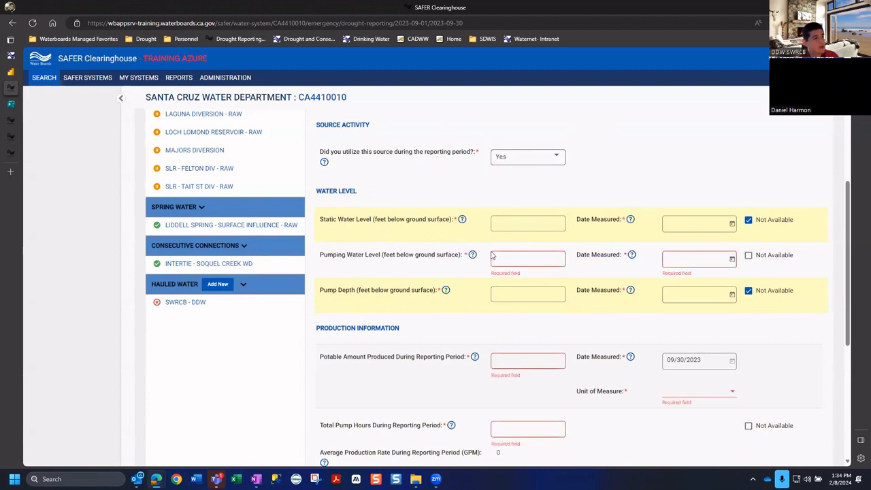
click(516, 259)
click(441, 252)
click(519, 230)
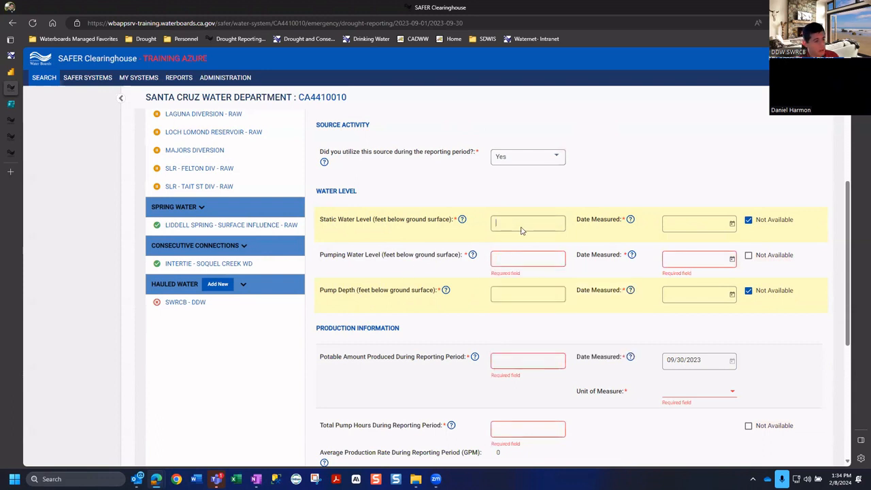
text(50)
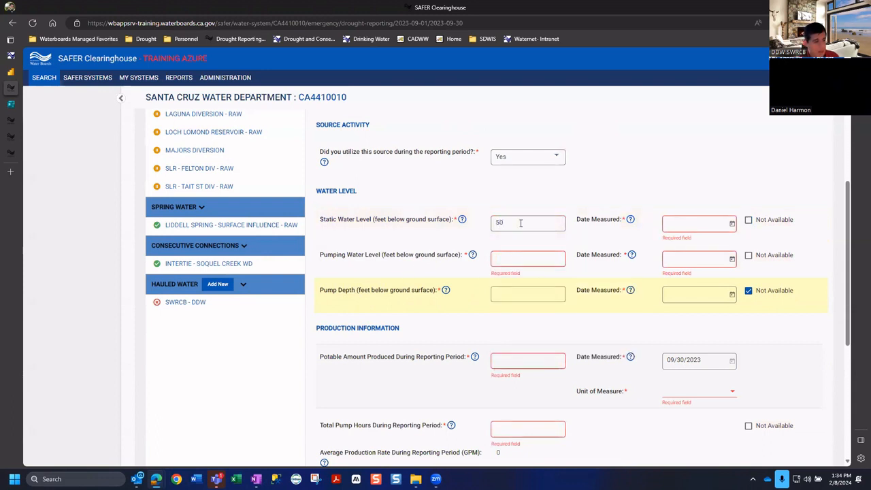
Try a Pumping Water Level of 25 feet against the static level, and replace it with 75 feet
click(533, 256)
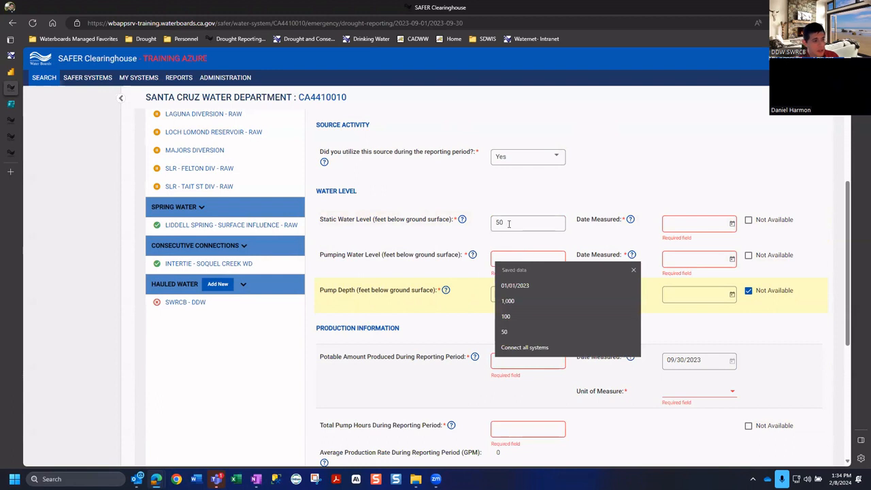
click(509, 223)
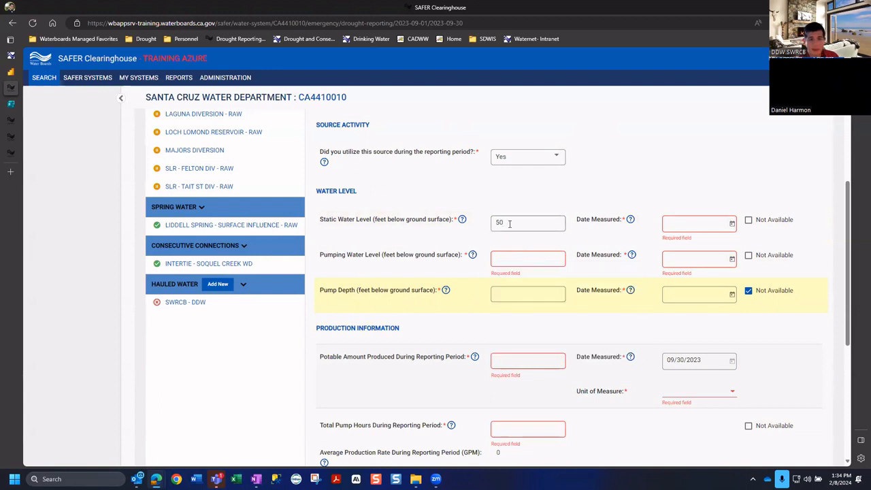
click(513, 263)
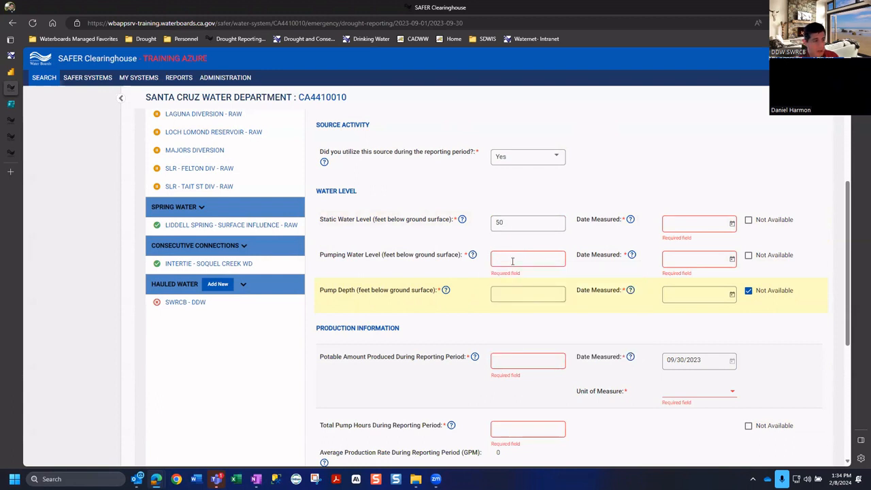
text(25)
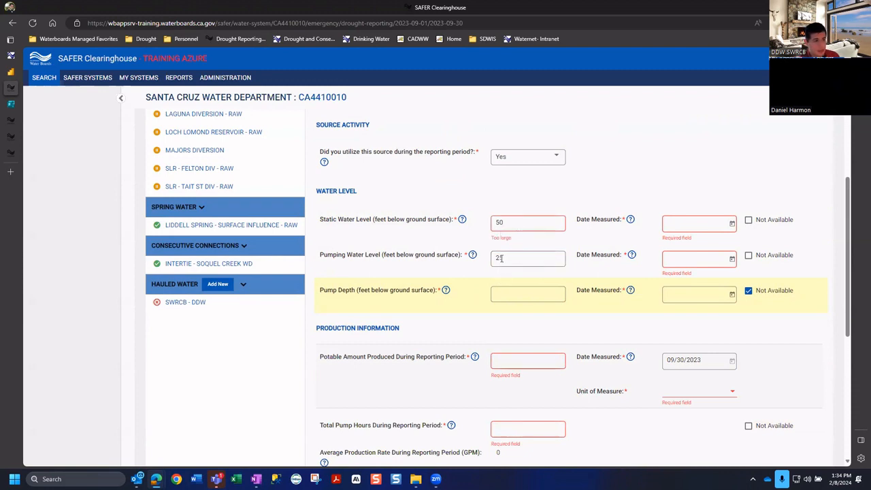
double_click(500, 258)
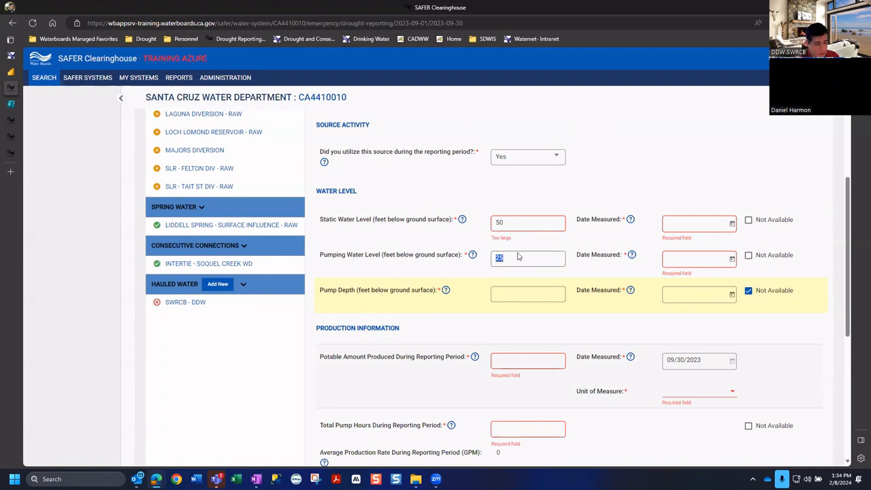
text(75)
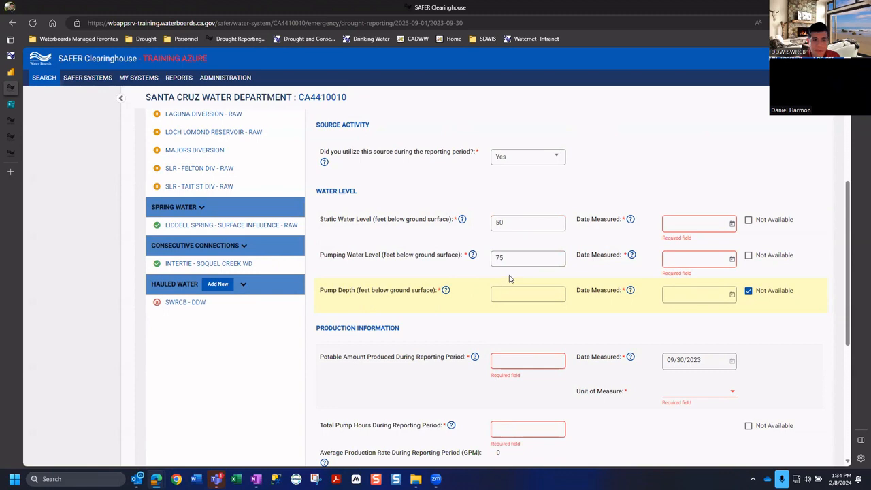
View the selectable measurement dates for the Static Water Level and mark that level as Not Available
click(732, 223)
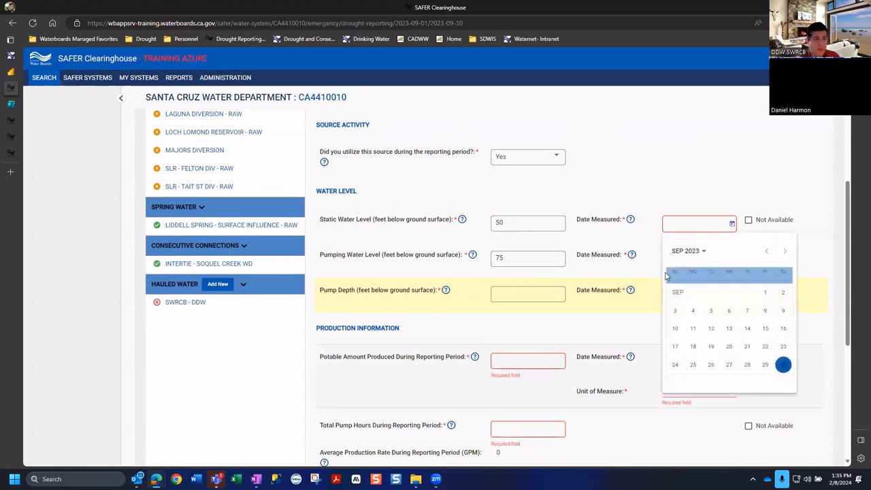
scroll(667, 275, up, 3)
scroll(579, 245, down, 3)
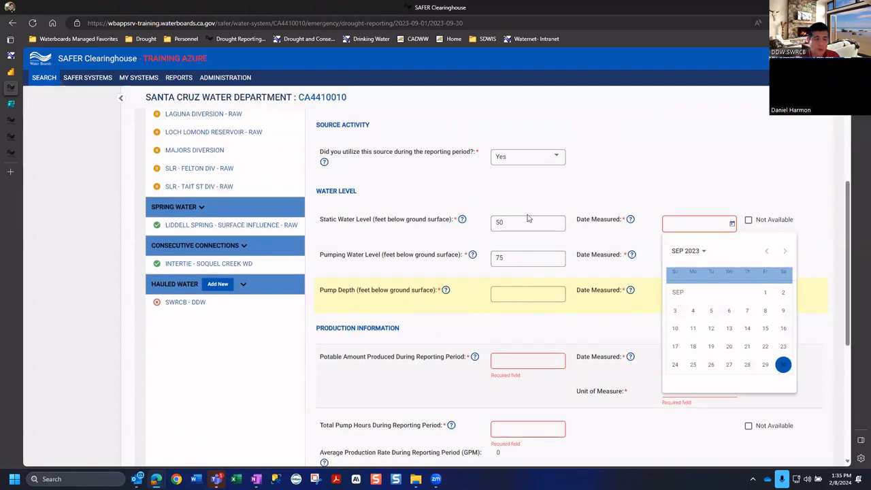
click(756, 222)
click(759, 223)
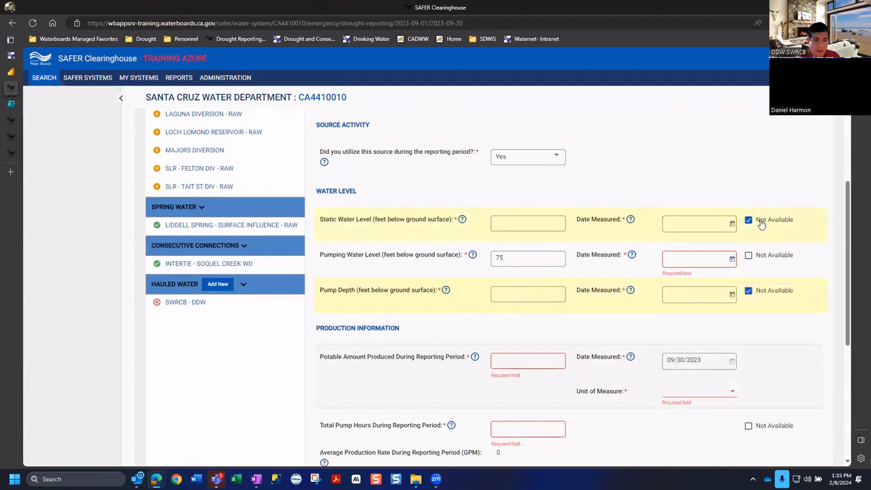
Clear Not Available for the Static Water Level, enter 50 feet, and set its measurement date to 09/13/2023
click(761, 224)
click(516, 225)
text(50)
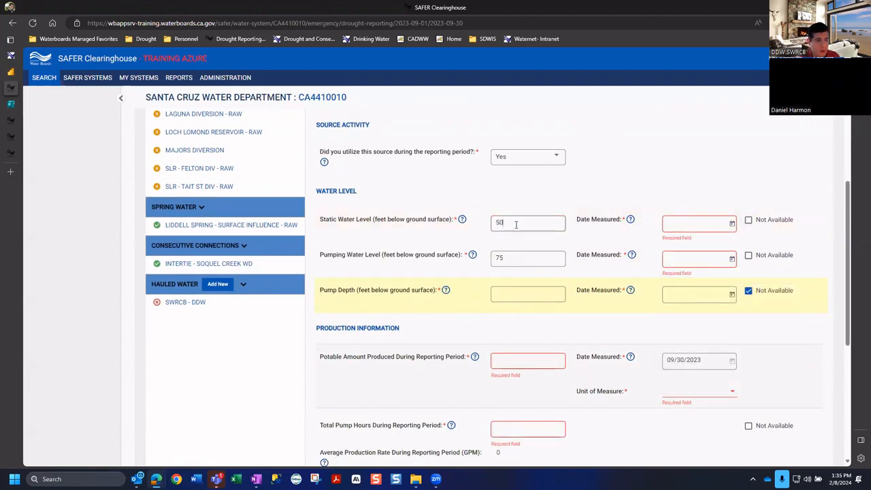
click(732, 224)
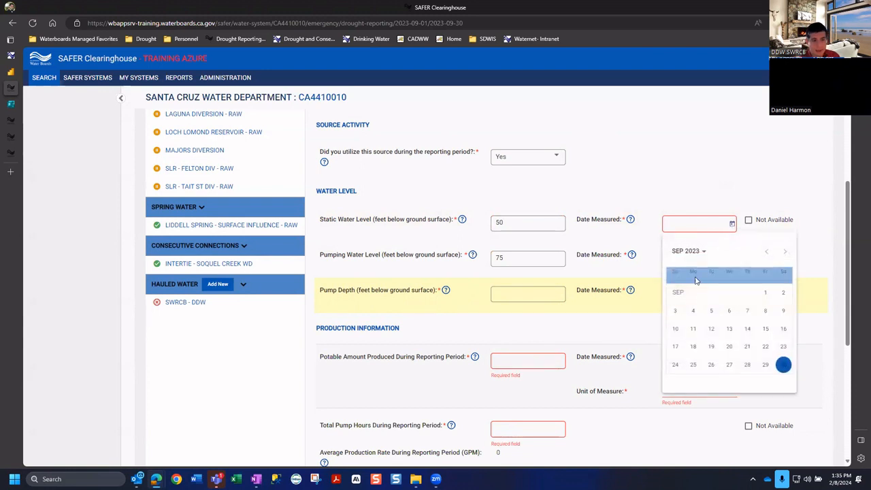
click(729, 329)
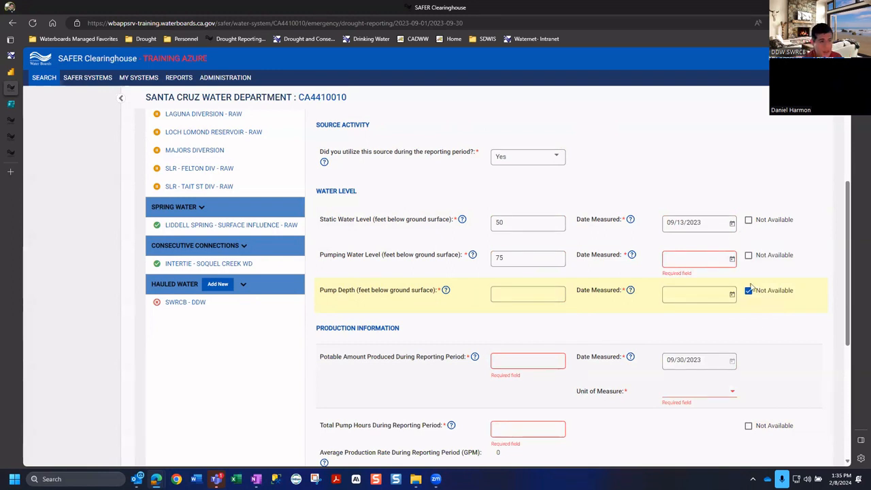
Review the well's source information and mark the Static Water Level as Not Available
scroll(749, 289, up, 2)
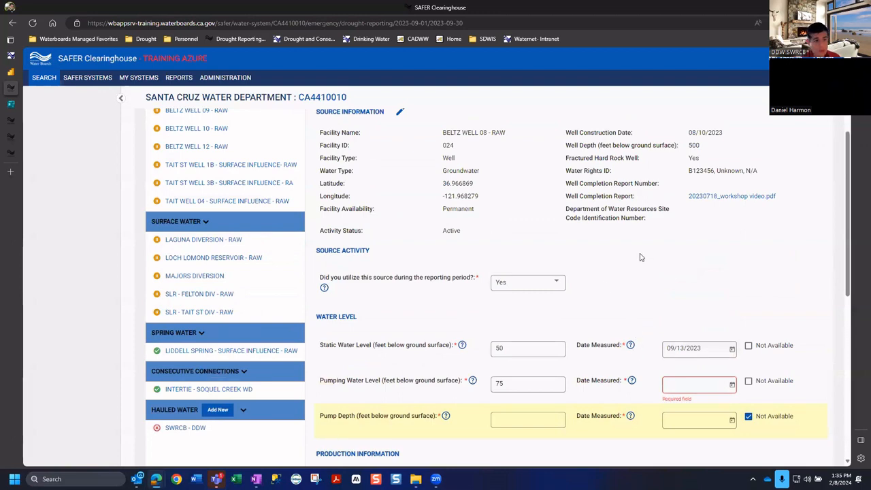
scroll(660, 259, up, 3)
scroll(720, 303, down, 3)
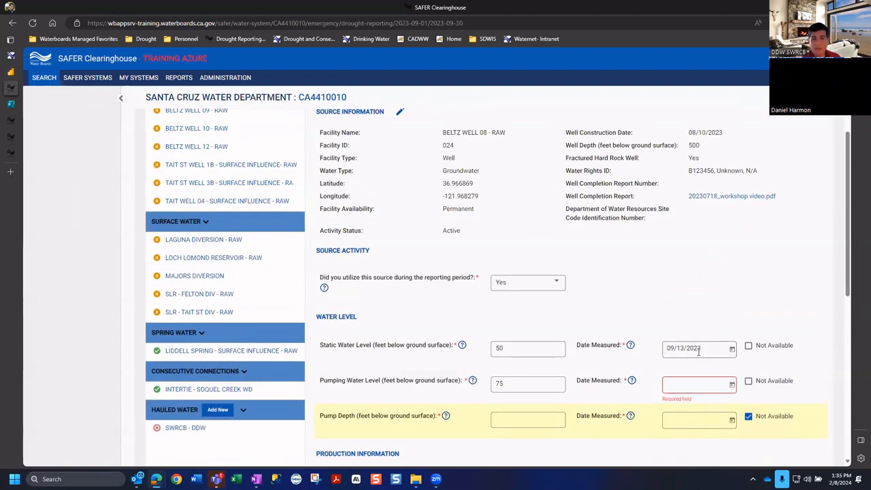
click(750, 346)
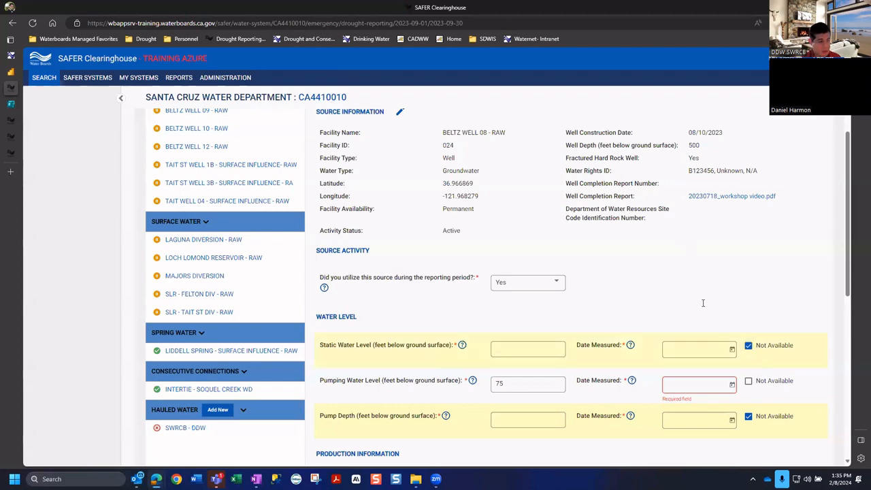
Read the help explanations for the Static Water Level and Pump Depth fields
scroll(702, 302, down, 3)
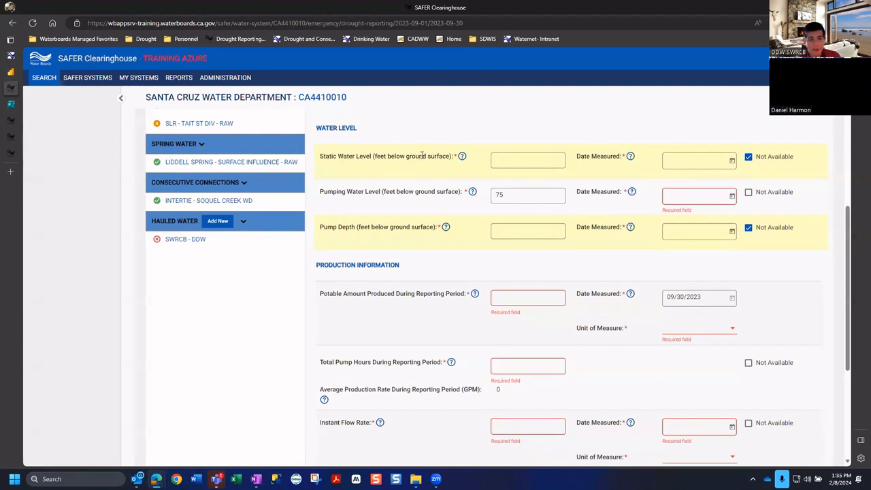
click(462, 157)
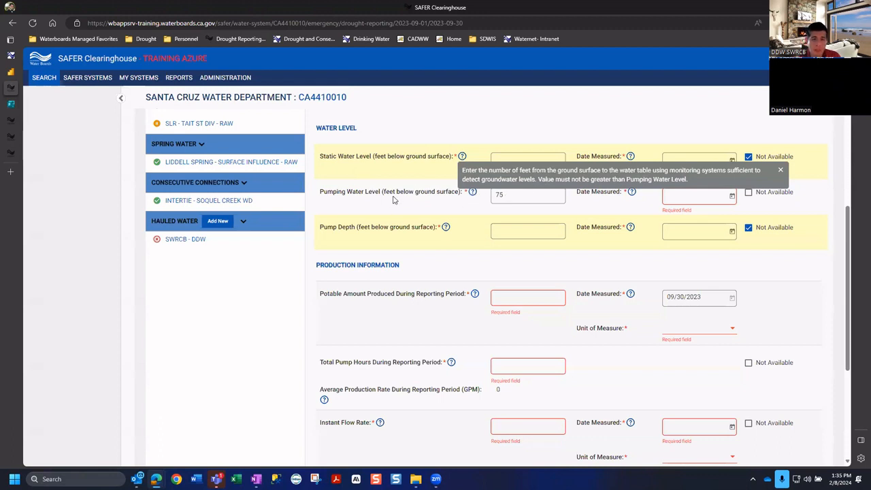
click(669, 110)
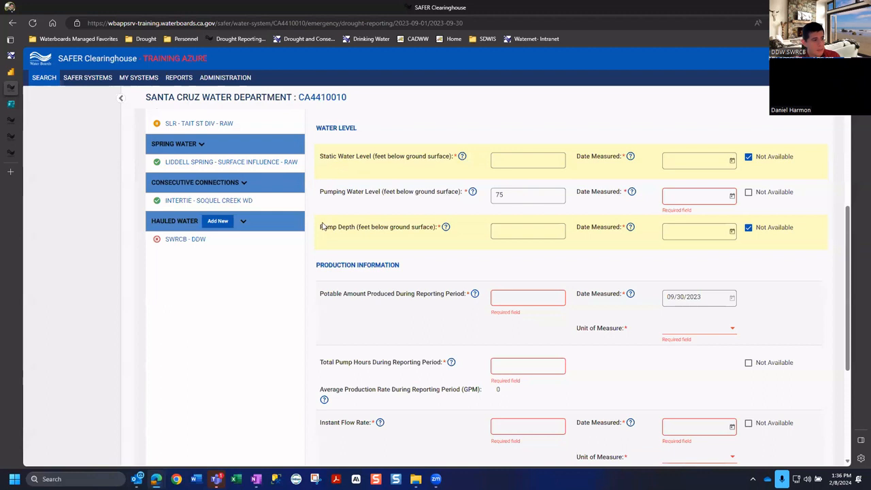
click(445, 230)
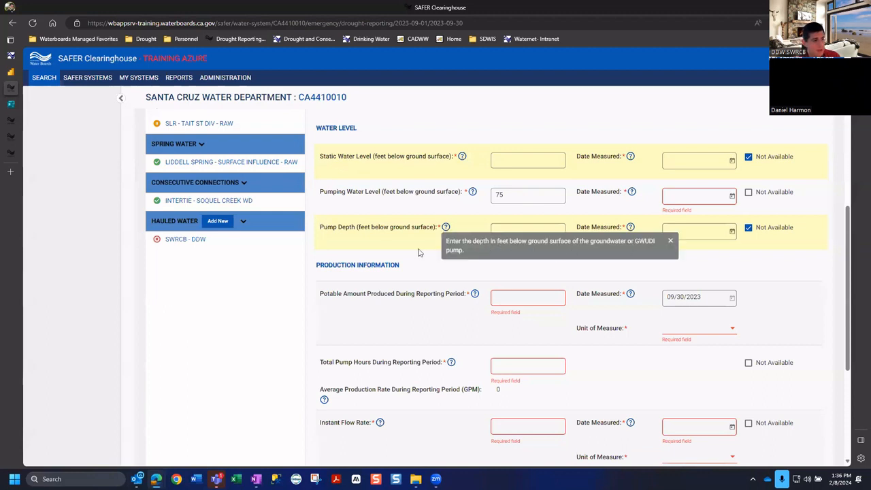
click(446, 232)
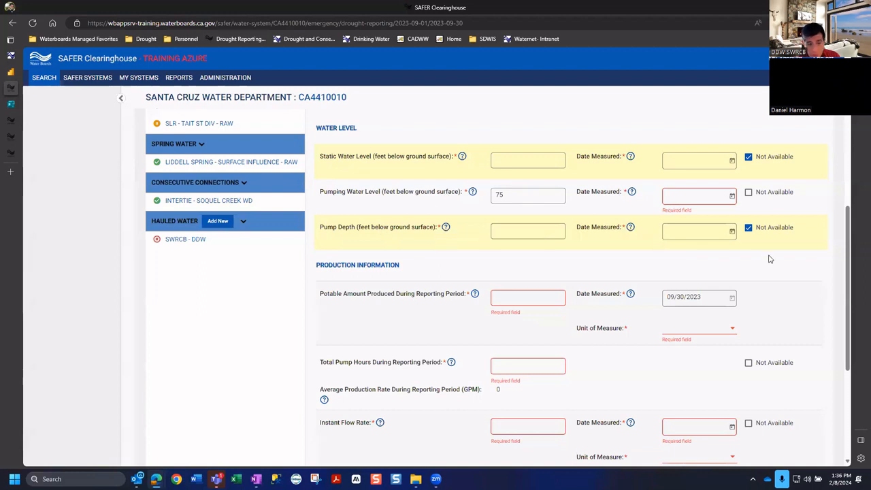
Mark the Pumping Water Level as Not Available and save the report progress for the well
click(748, 194)
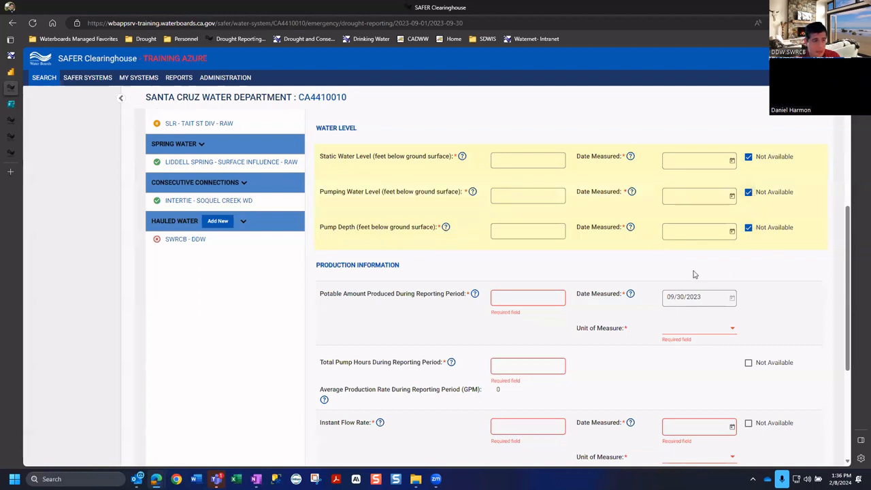
scroll(793, 288, up, 2)
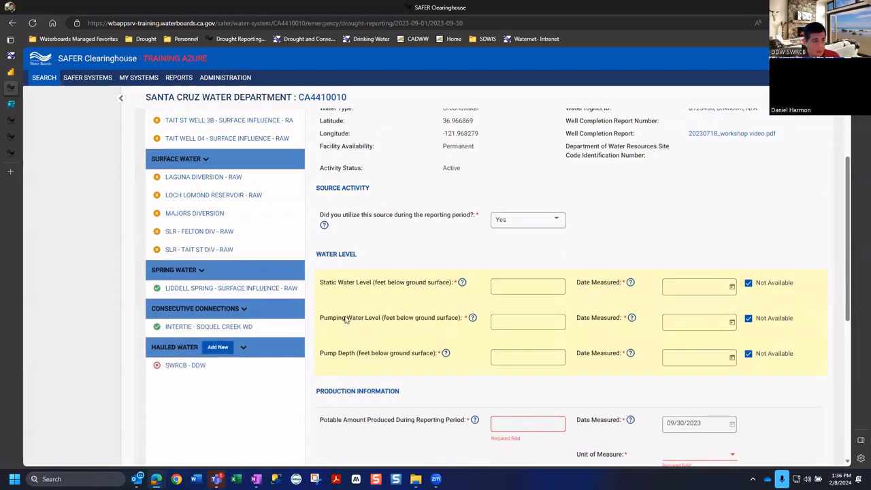
scroll(408, 374, down, 10)
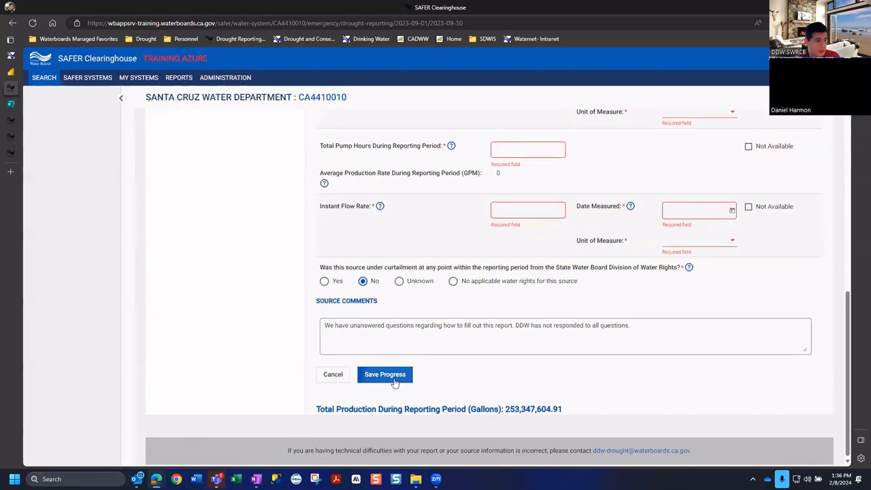
click(386, 375)
click(435, 289)
Look over the report from its Review & Submit stage down to the water level fields marked Not Available
scroll(476, 320, down, 2)
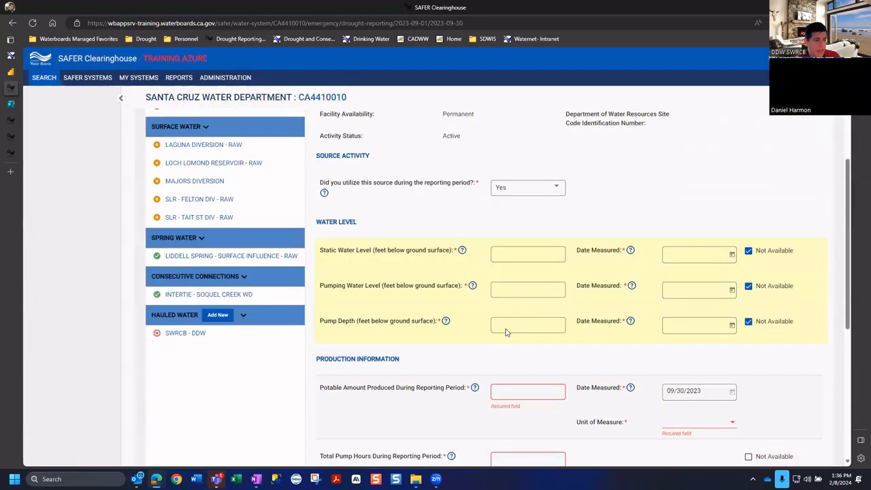
scroll(497, 337, up, 2)
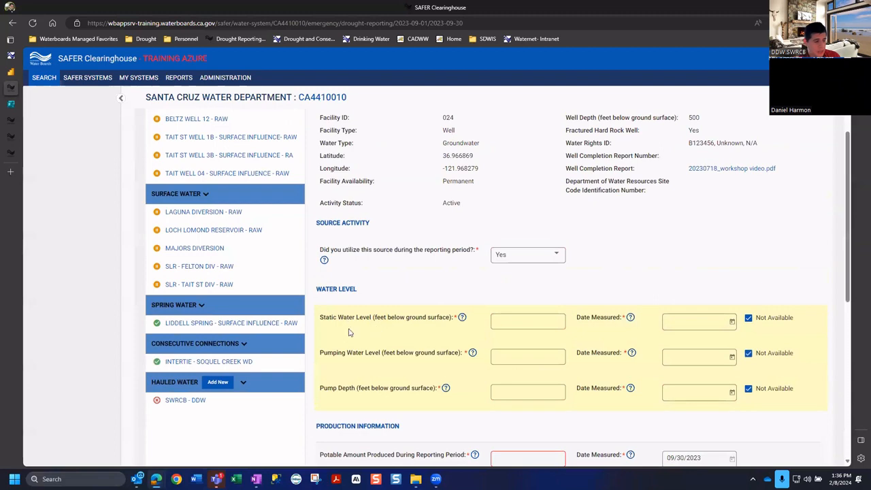
scroll(501, 326, up, 1)
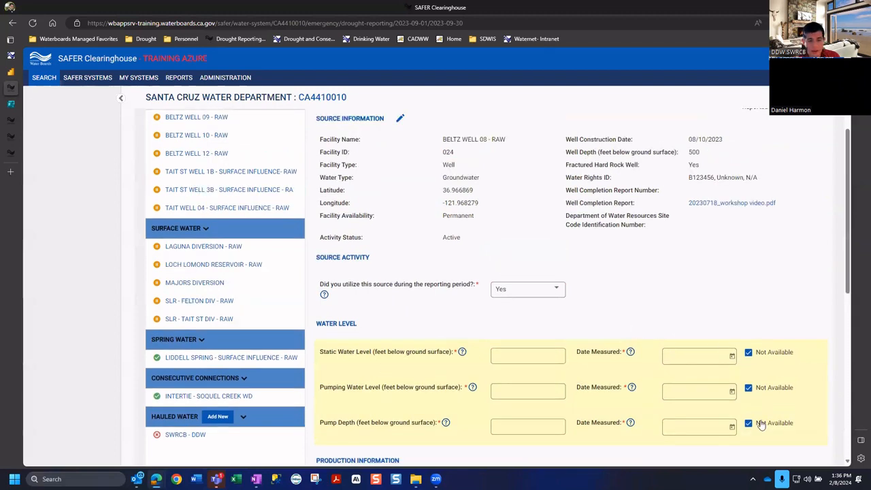
scroll(476, 368, up, 2)
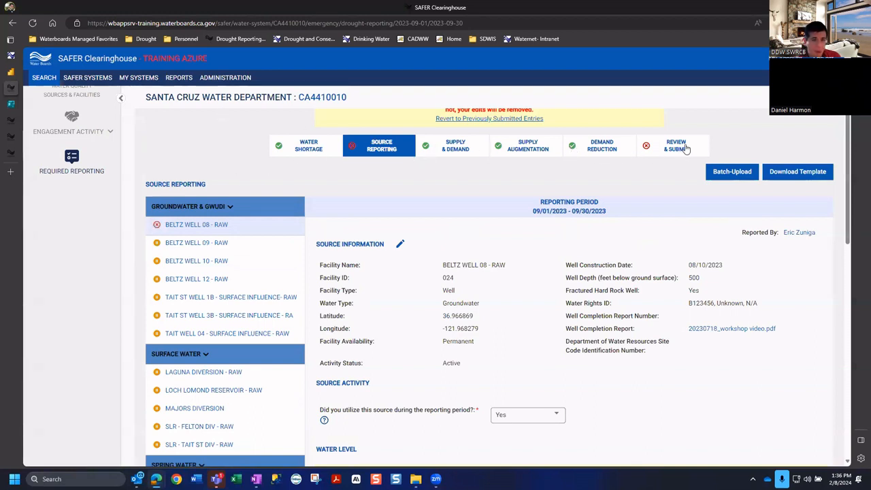
scroll(455, 354, down, 3)
scroll(455, 353, down, 3)
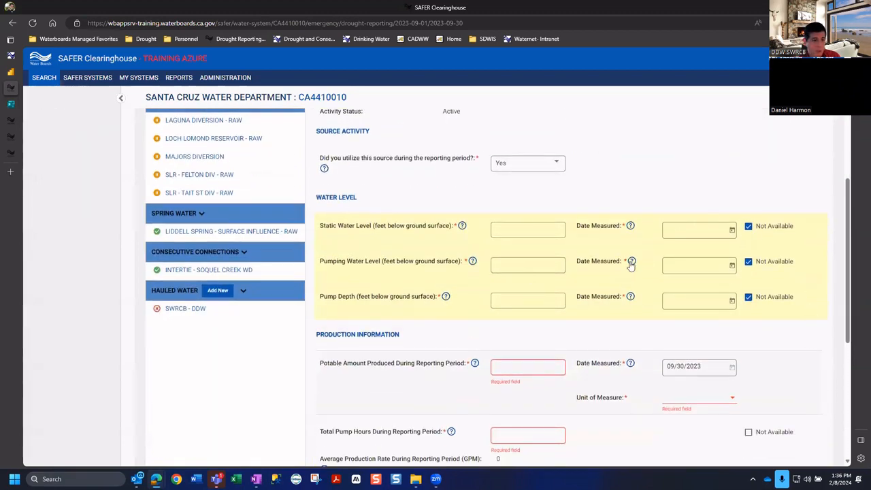
Enter 500 as the Potable Amount Produced During Reporting Period in the well's production information
scroll(624, 334, up, 3)
scroll(651, 347, down, 2)
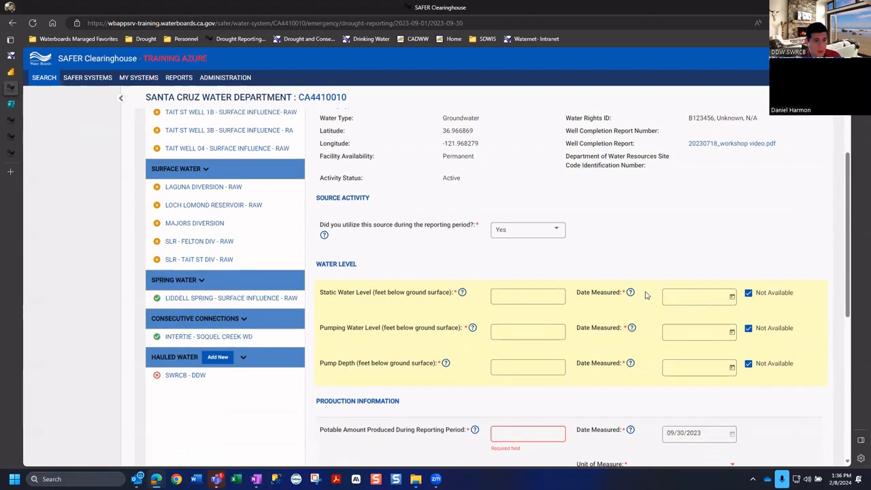
scroll(655, 323, down, 3)
scroll(647, 320, up, 2)
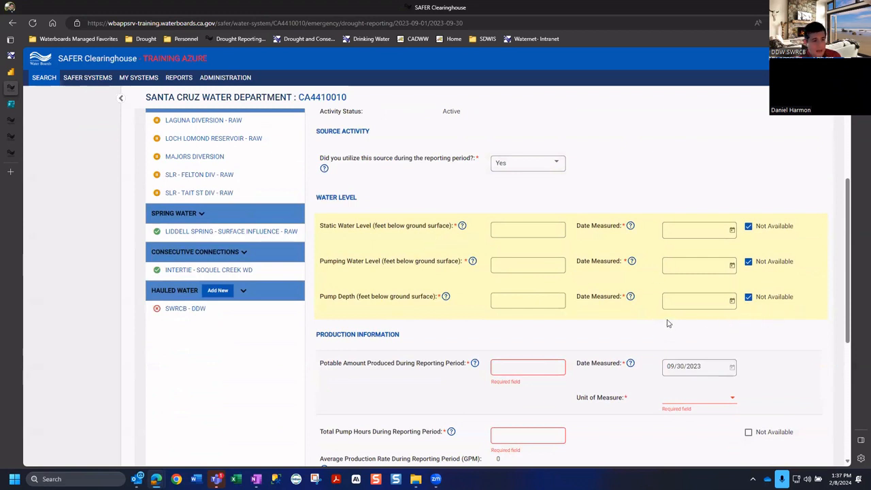
scroll(650, 307, down, 3)
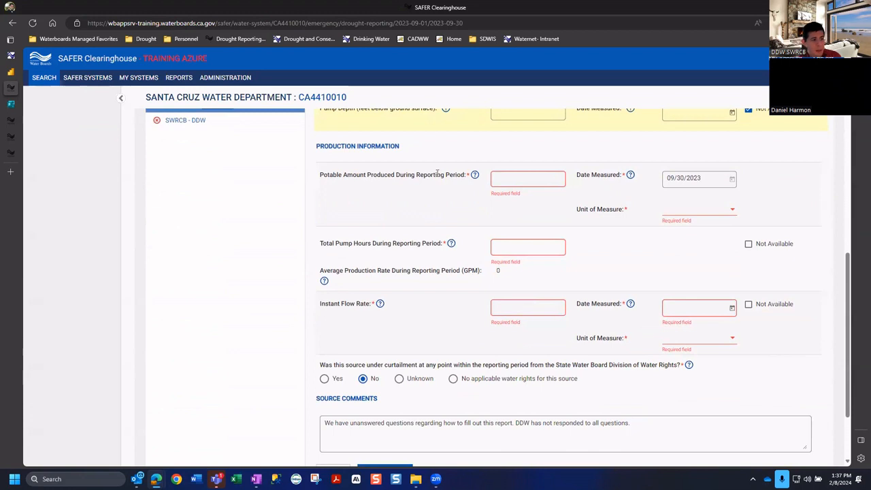
click(519, 182)
click(446, 211)
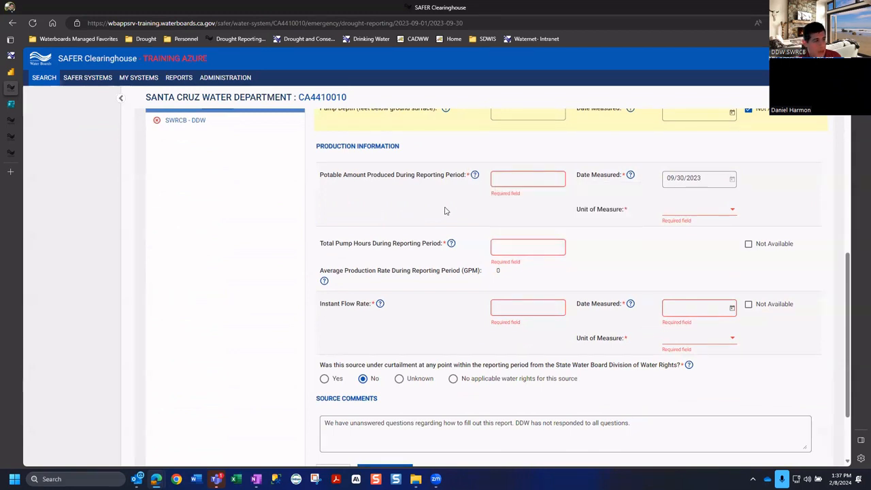
click(518, 178)
text(500)
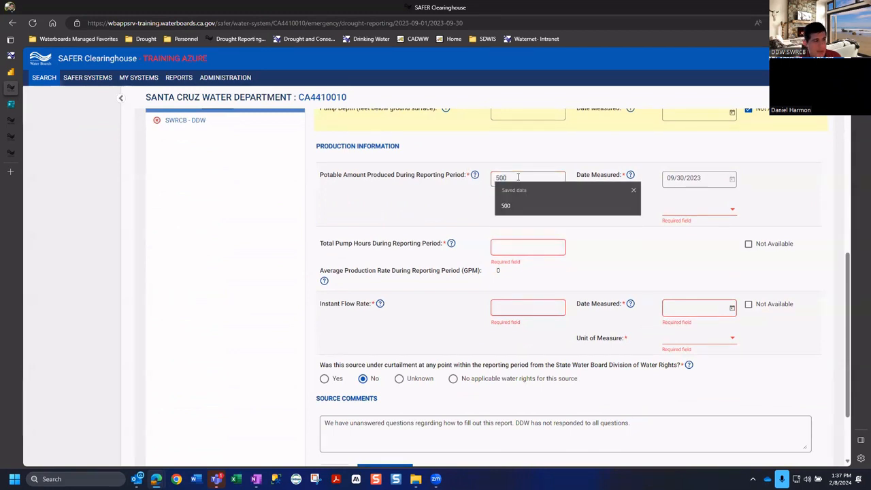
Check the help for the potable amount produced and set its unit of measure to Acre Feet (AF)
scroll(563, 268, up, 3)
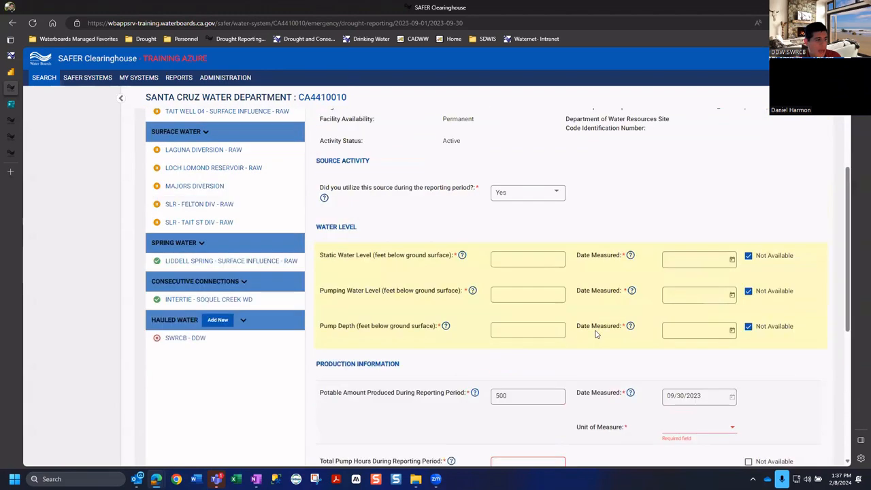
scroll(463, 375, down, 1)
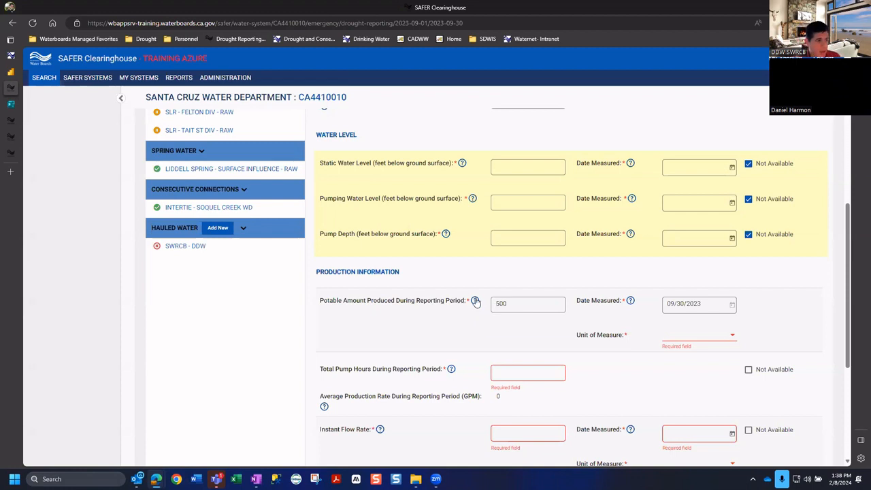
click(475, 300)
click(448, 329)
double_click(688, 303)
click(716, 341)
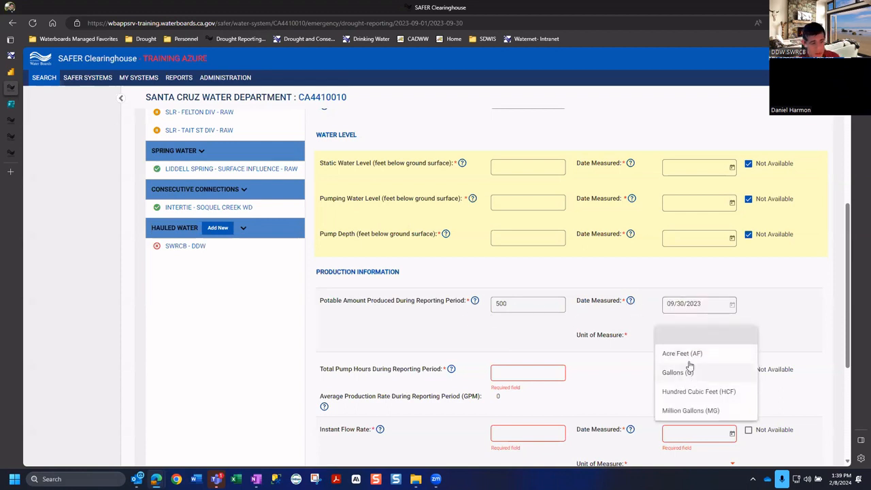
click(687, 356)
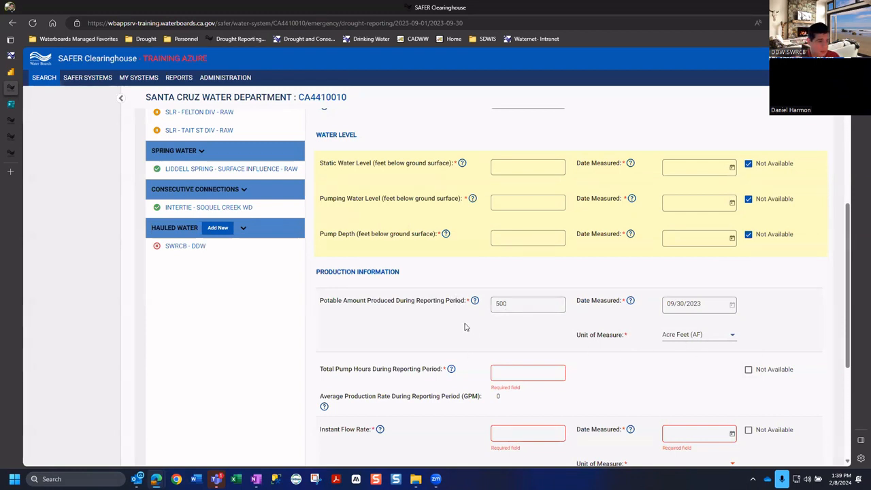
Read the help explanation for Total Pump Hours and check the report's reporting period
scroll(463, 328, down, 2)
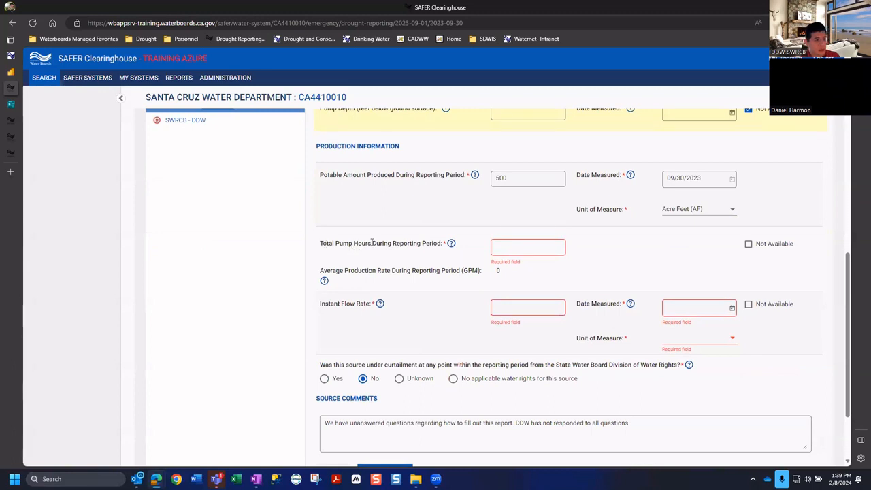
click(515, 245)
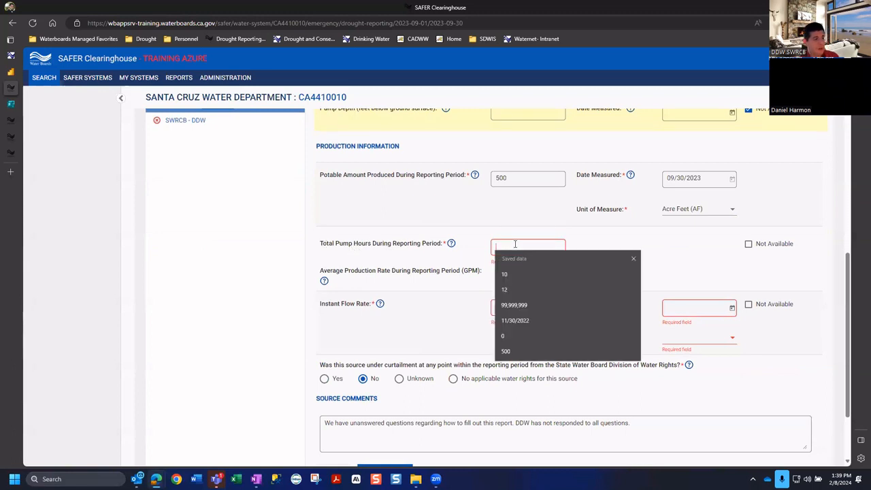
click(451, 243)
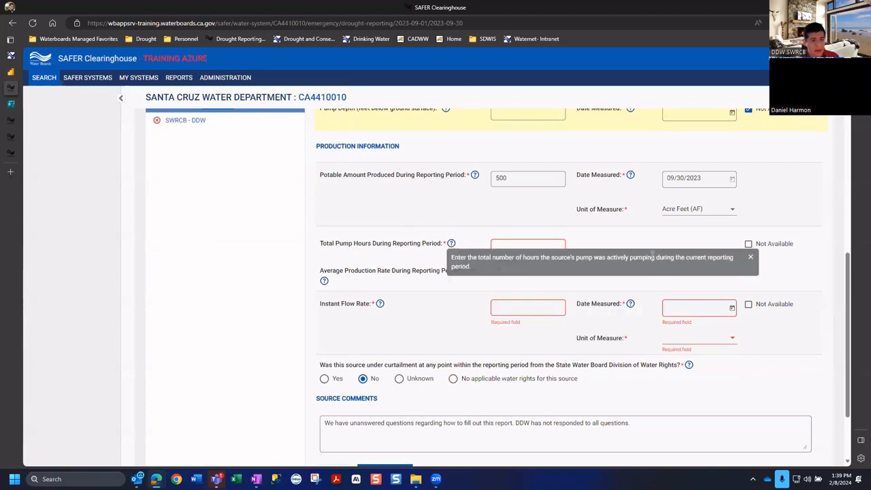
click(751, 258)
scroll(729, 285, up, 10)
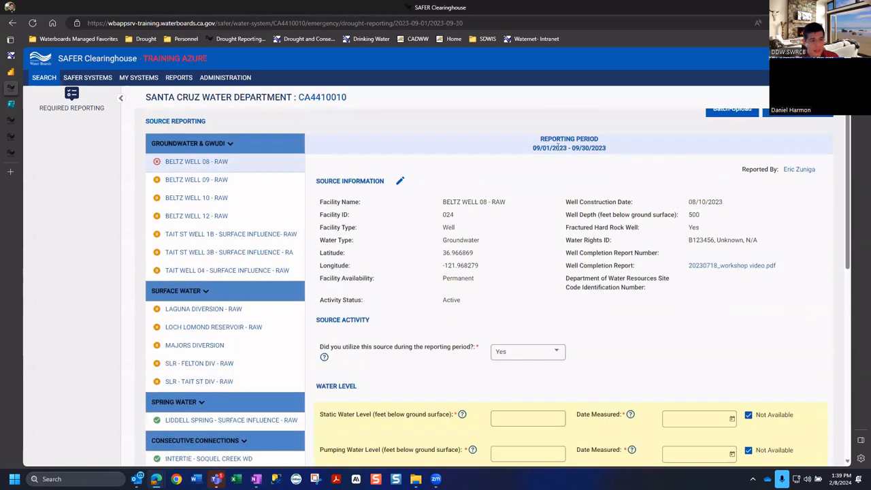
scroll(664, 255, down, 5)
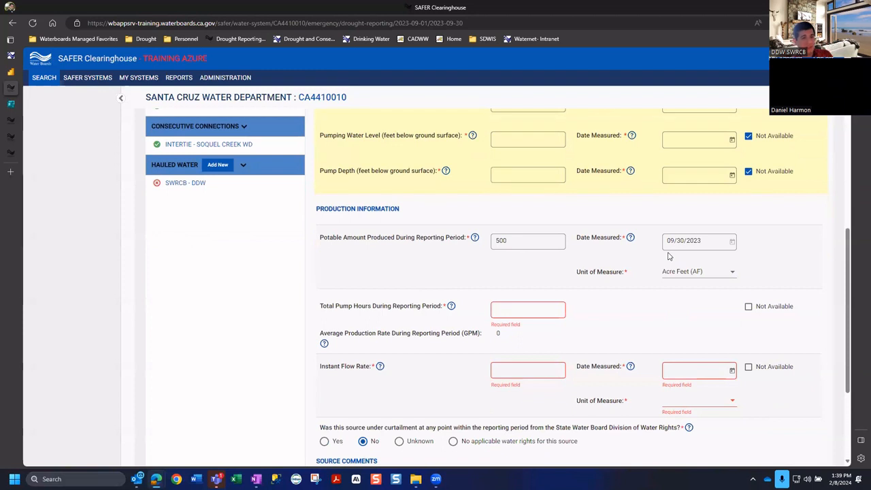
Try 750 as the Total Pump Hours During Reporting Period and examine the calculated average production rate
click(525, 317)
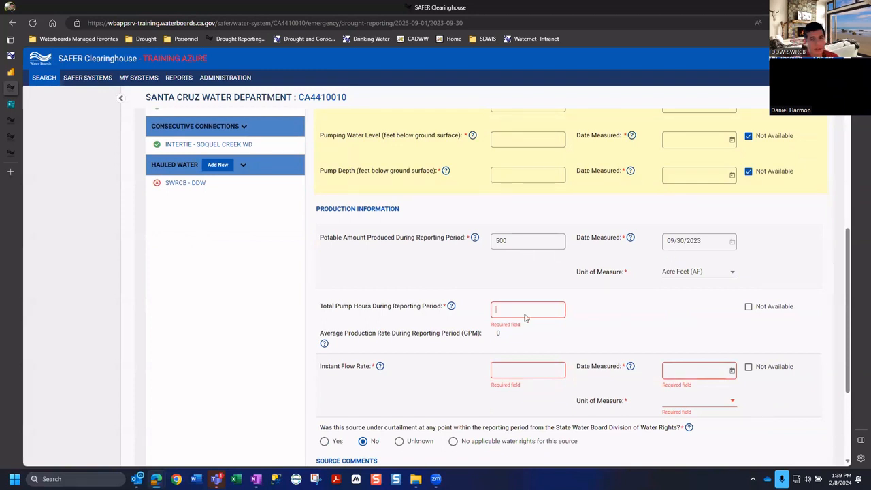
click(519, 311)
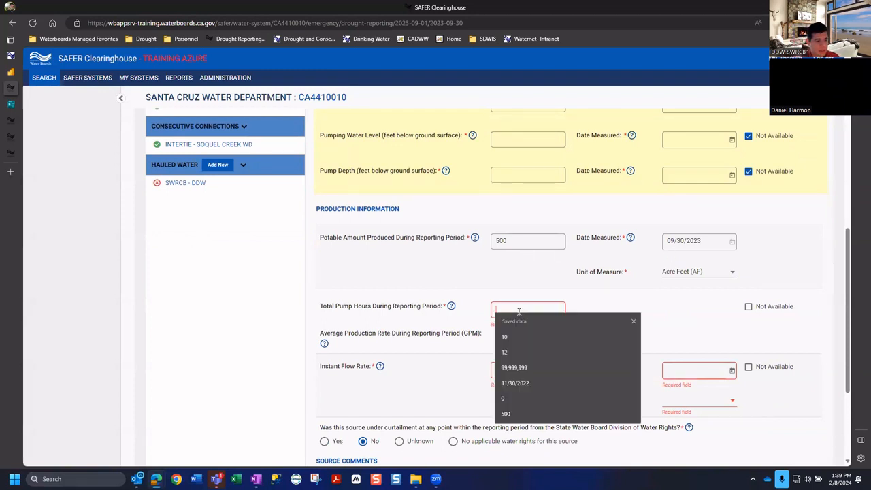
text(750)
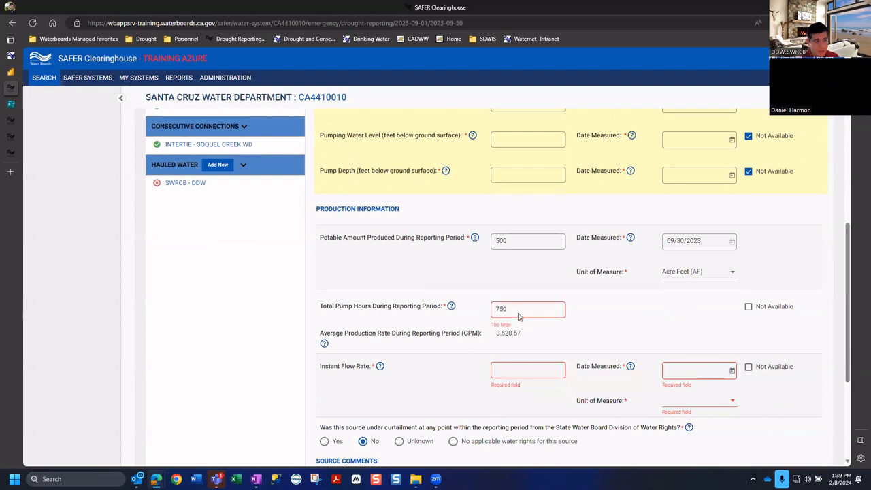
drag(519, 309, 462, 313)
click(678, 329)
click(512, 311)
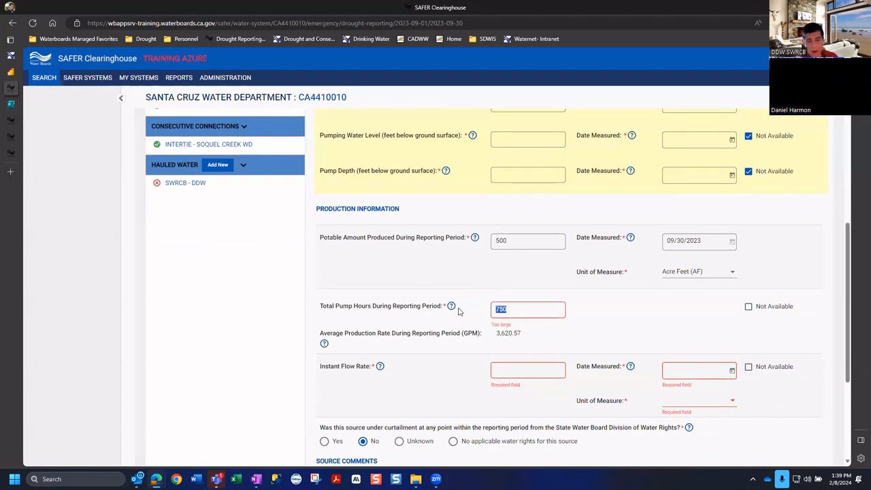
click(542, 308)
double_click(505, 335)
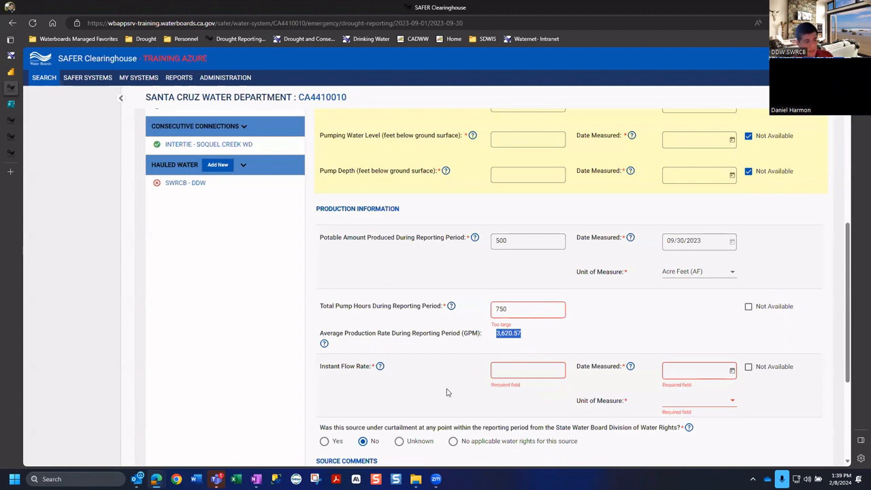
Enter an Instant Flow Rate of 500 with Gallons per Minute (GPM) as its unit of measure
click(509, 375)
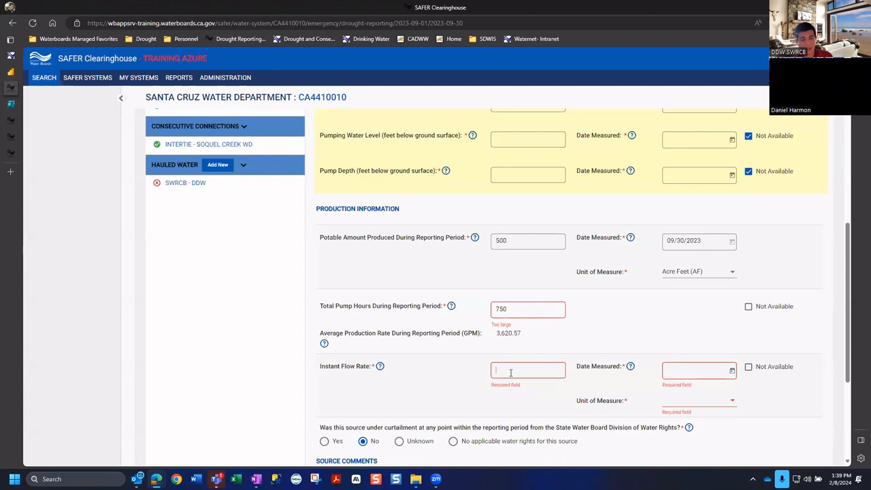
double_click(511, 334)
click(506, 371)
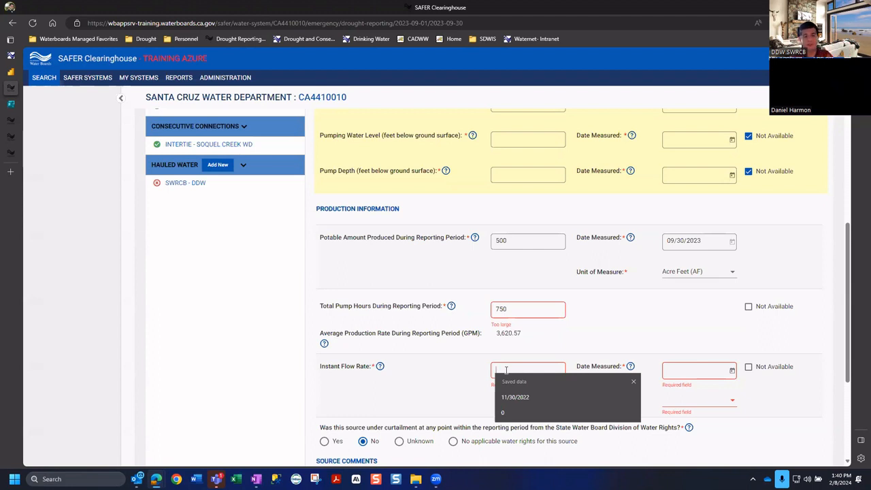
click(641, 310)
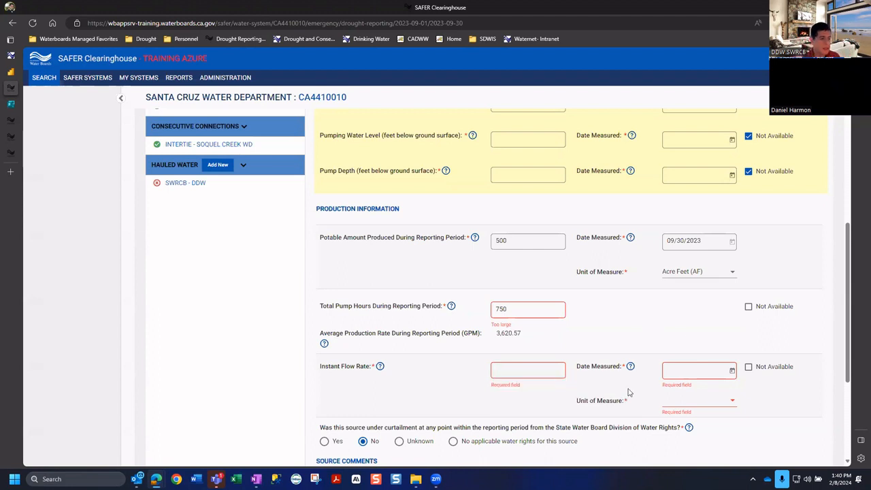
click(526, 370)
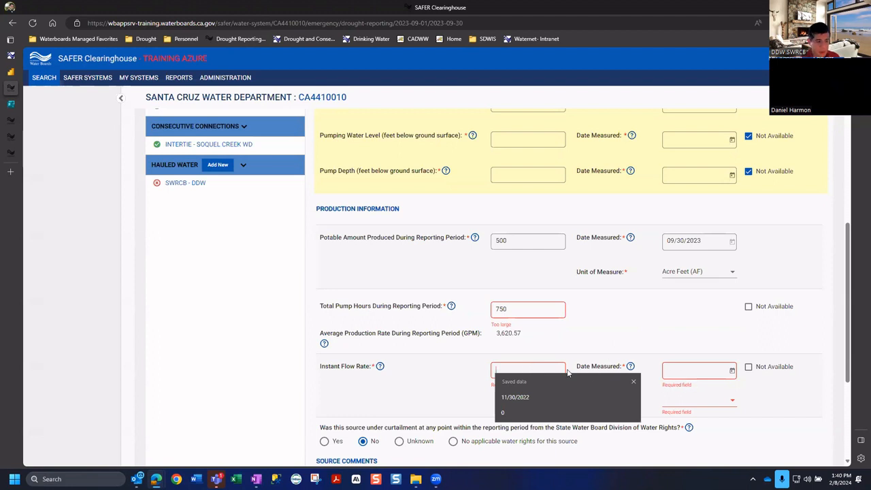
text(500)
click(701, 401)
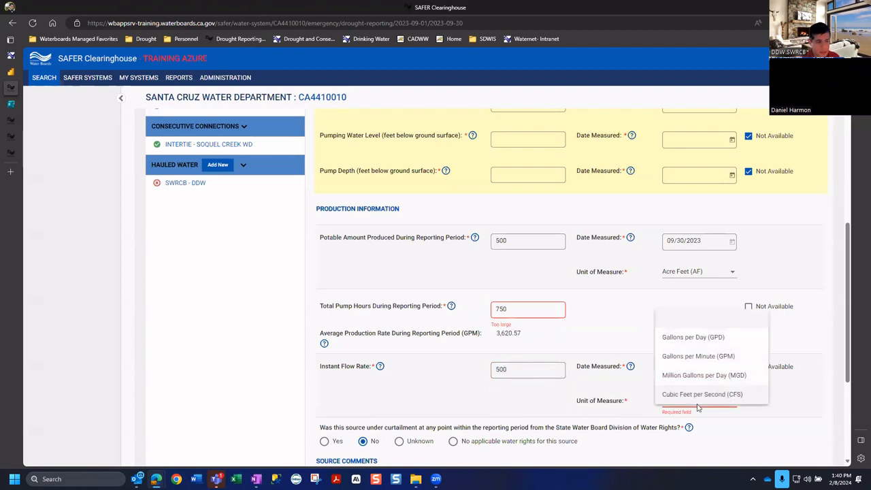
click(744, 355)
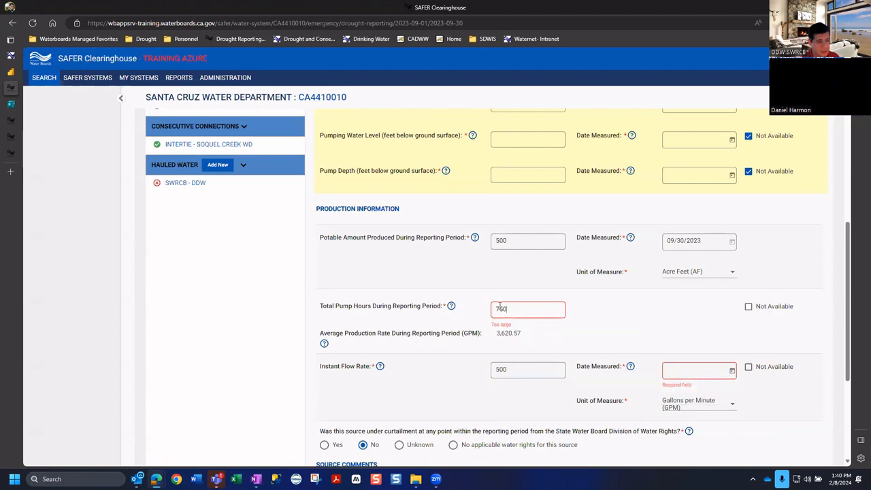
Set the Total Pump Hours to 700 and the Instant Flow Rate's measurement date to 09/12/2023
key(ctrl+a)
text(700)
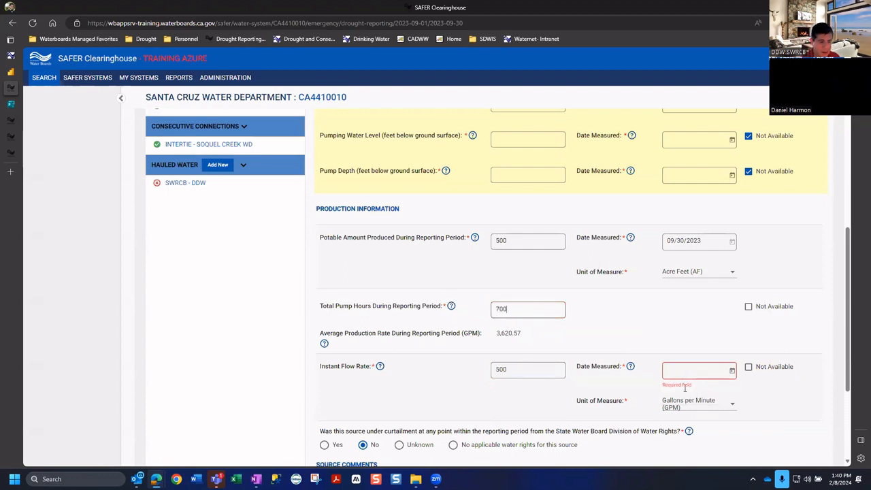
click(732, 370)
click(711, 295)
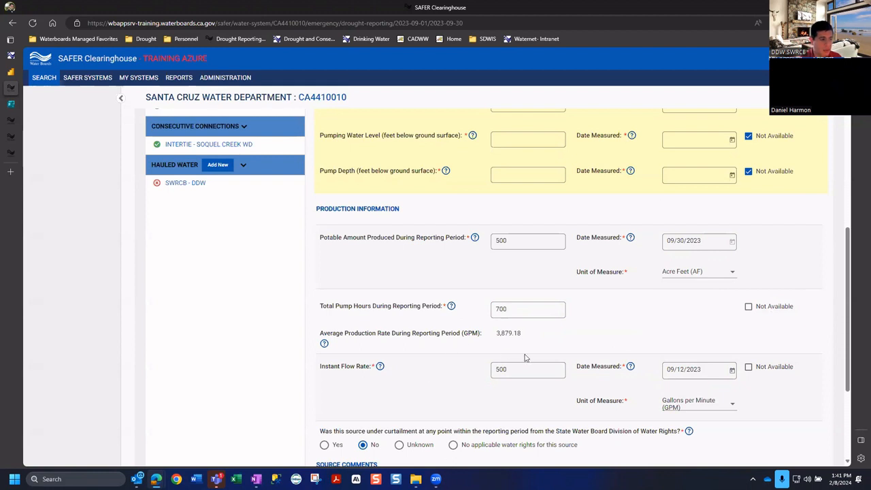
drag(527, 359, 408, 390)
click(408, 391)
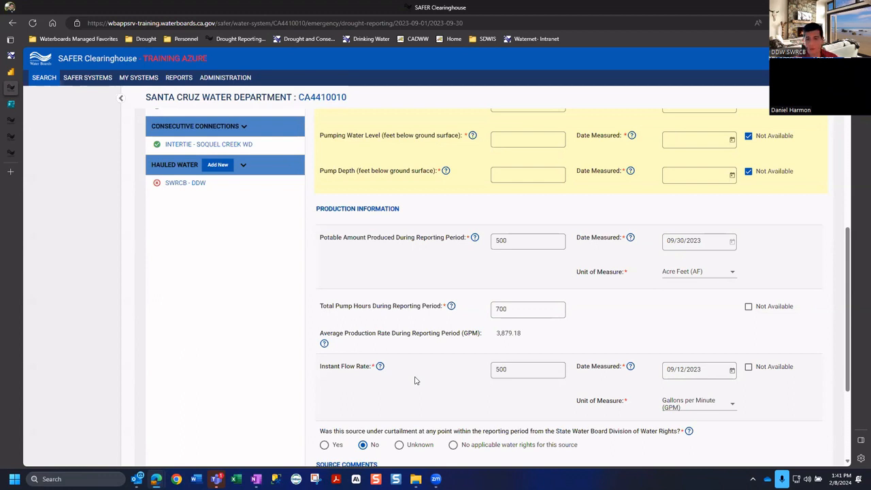
Review the completed entries and answer the source curtailment question with "No applicable water rights for this source"
scroll(431, 383, down, 1)
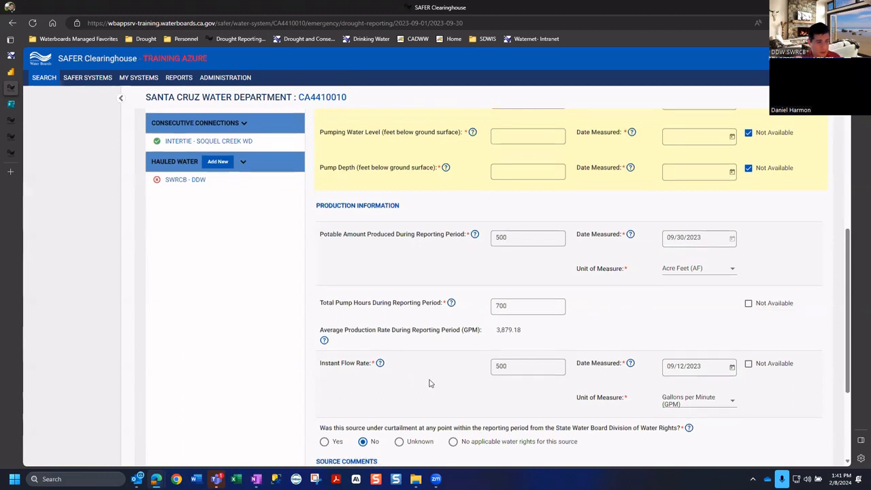
scroll(429, 384, down, 3)
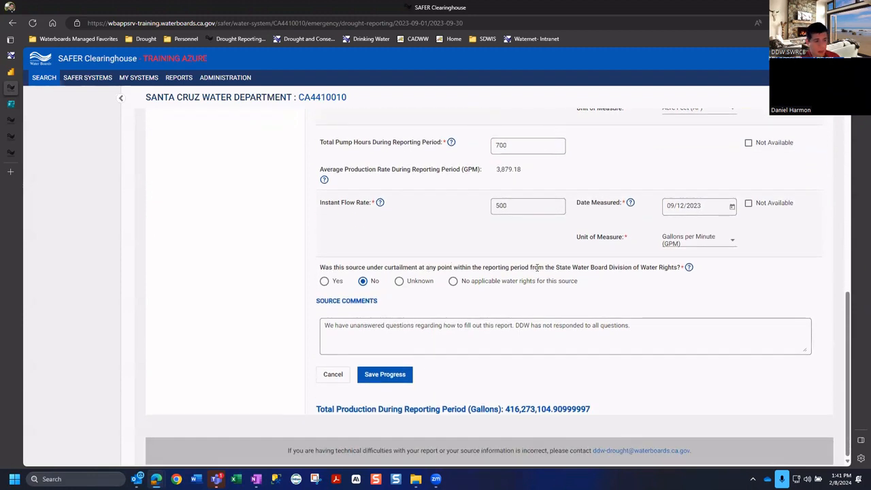
scroll(549, 286, up, 2)
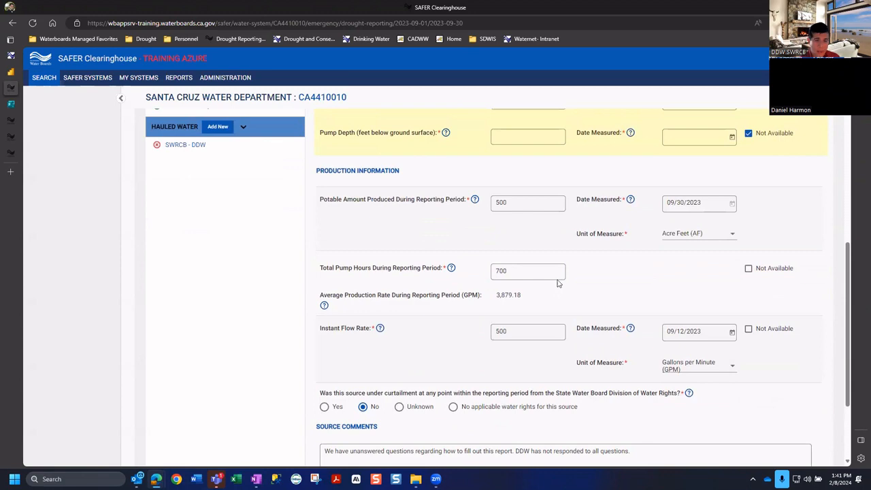
scroll(605, 306, up, 5)
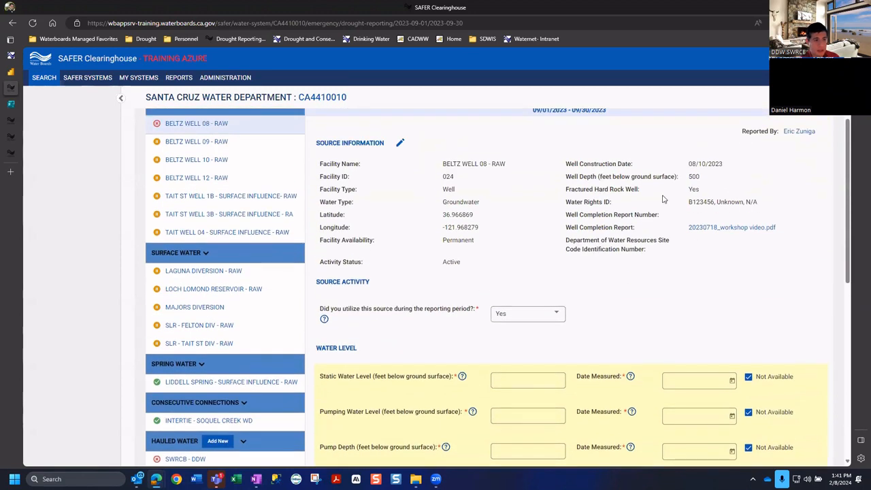
scroll(605, 204, down, 6)
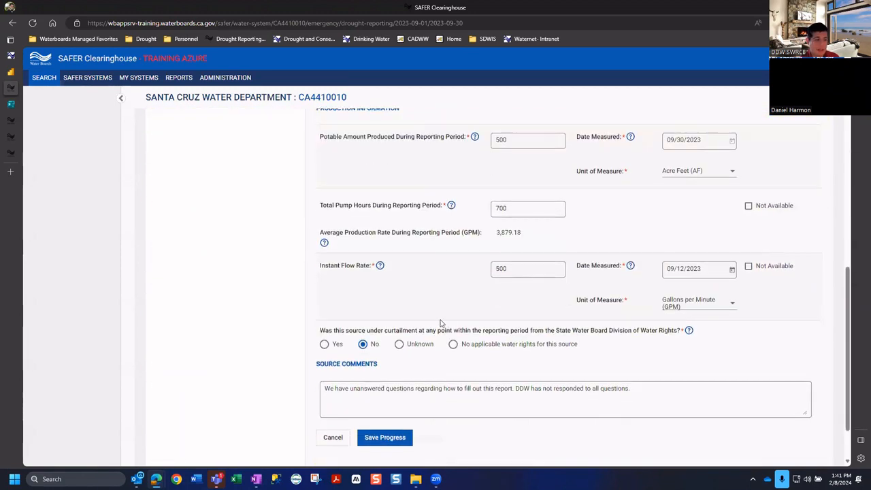
click(400, 344)
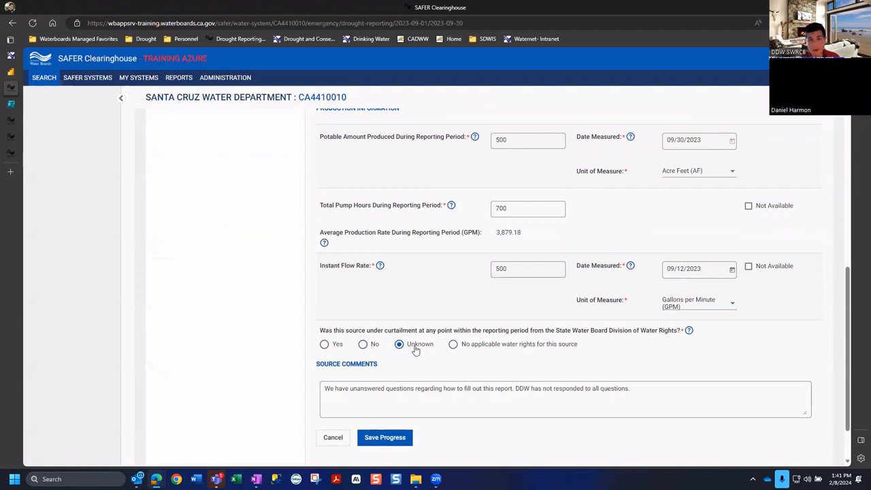
click(479, 350)
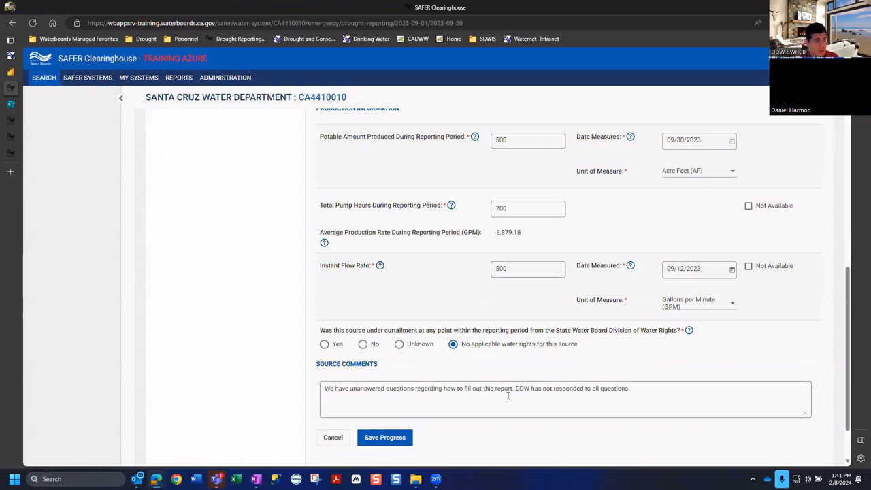
Select the entire existing text of the source comments
click(650, 396)
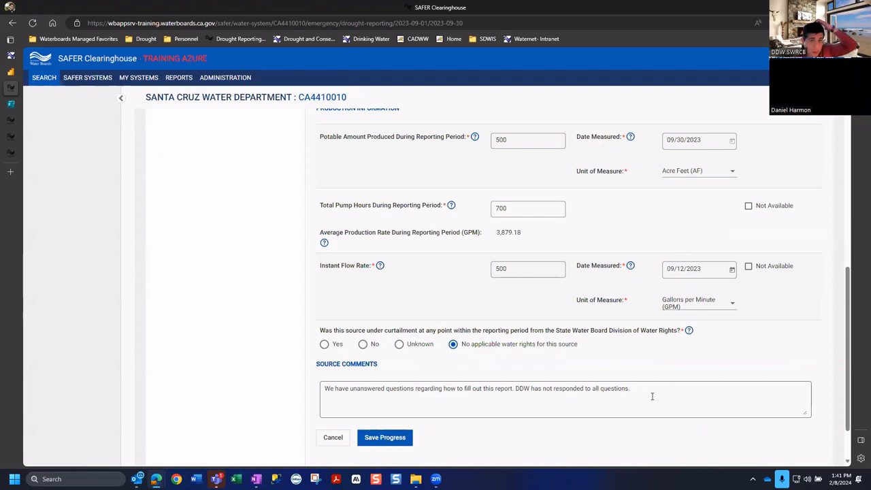
drag(652, 397, 239, 399)
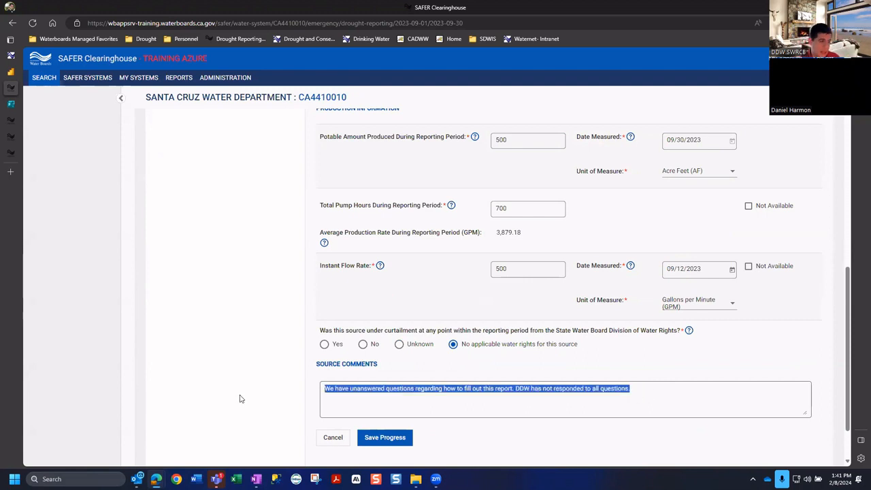